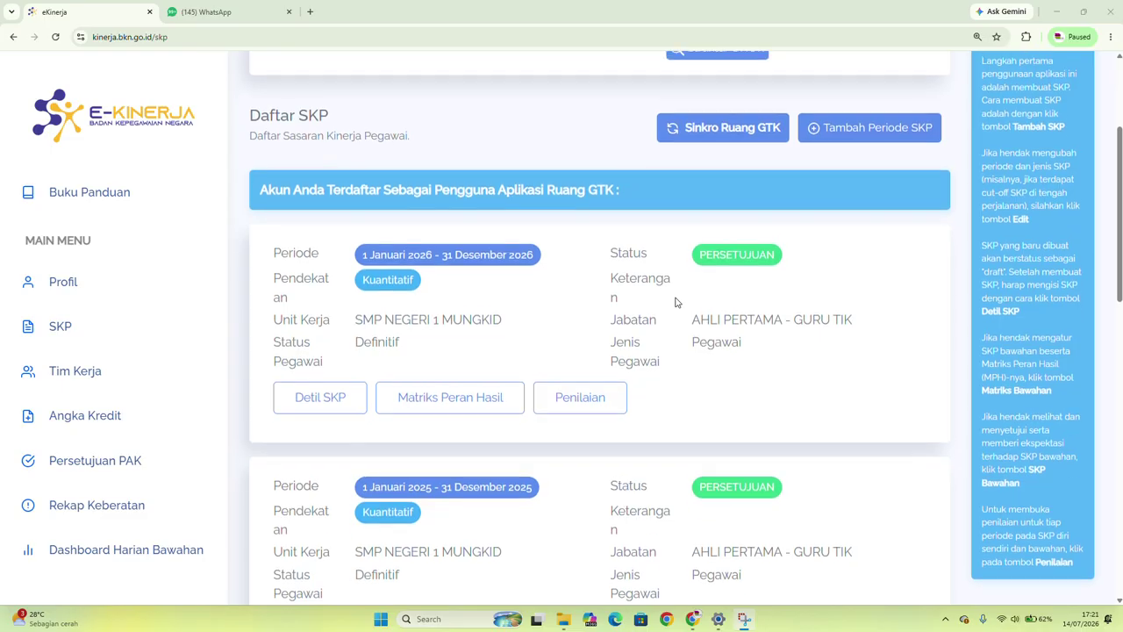
Open the assessment page of the 1 Januari 2026 - 31 Desember 2026 SKP and find the Penilaian Triwulan II section
scroll(676, 303, down, 1)
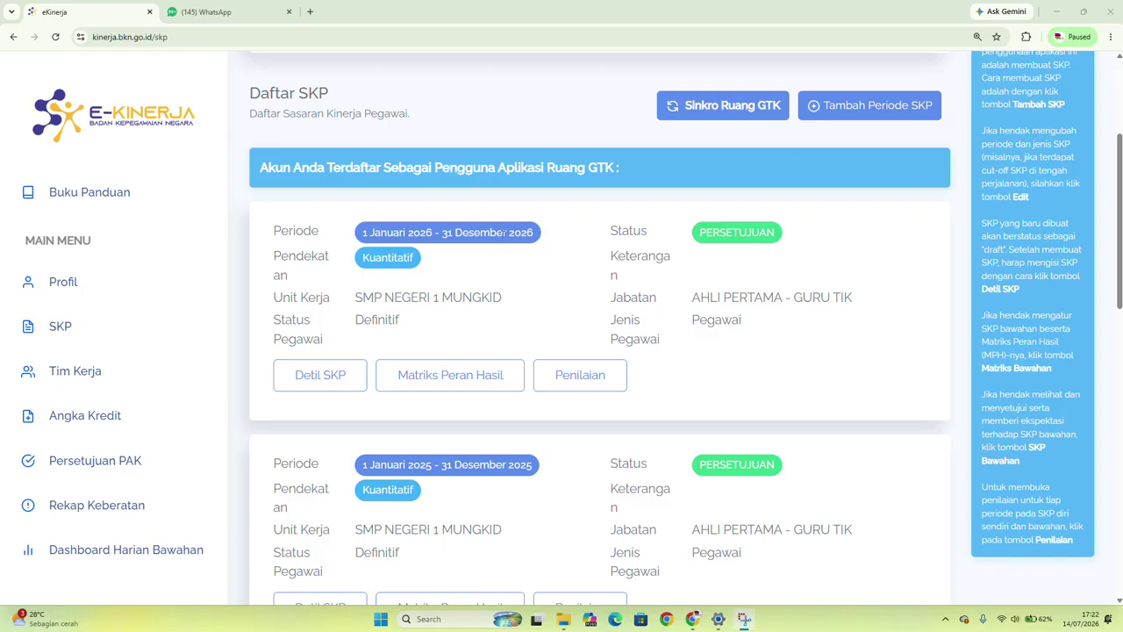
click(596, 382)
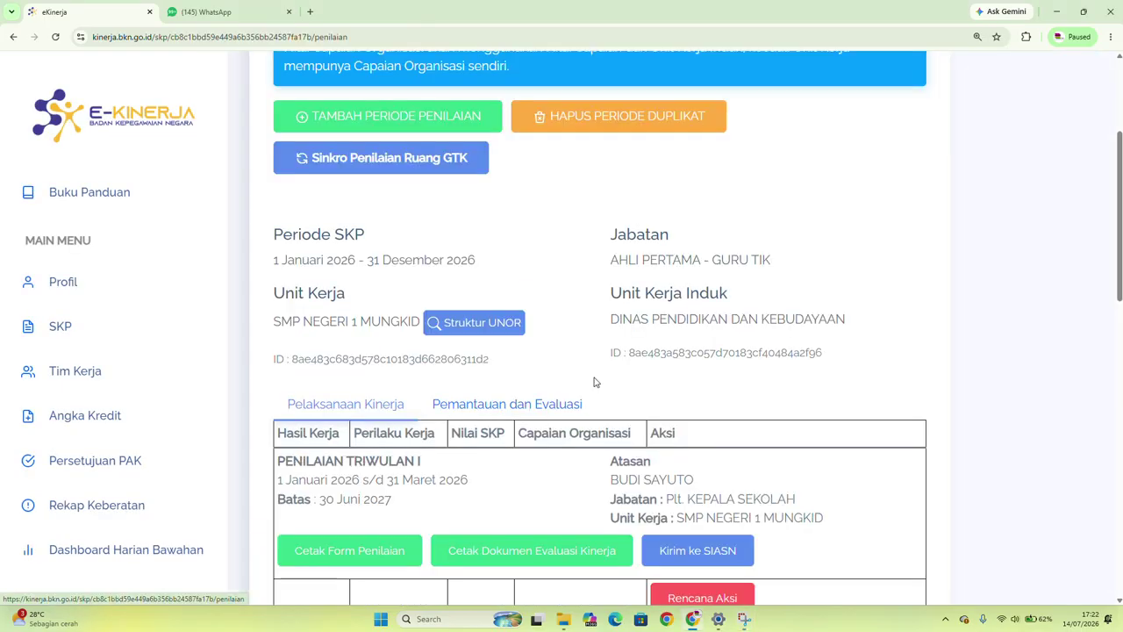
scroll(641, 334, down, 4)
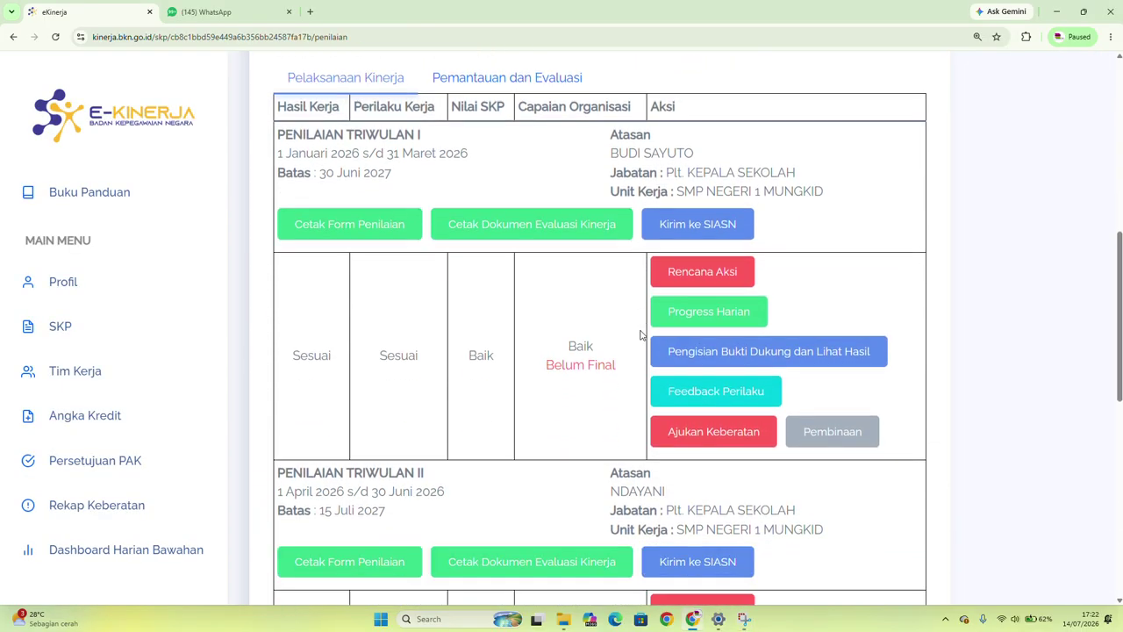
scroll(641, 334, down, 3)
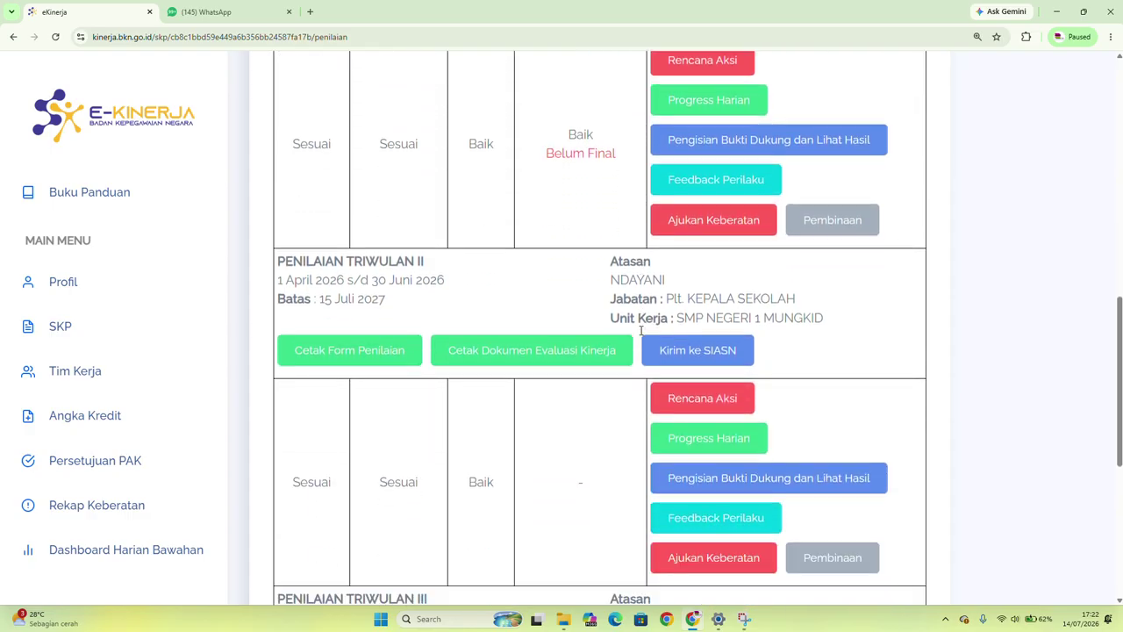
Switch to WhatsApp and read the TW 2 performance assessment instructions in the SMPN 1 MUNGKID (INTERN) group
click(226, 6)
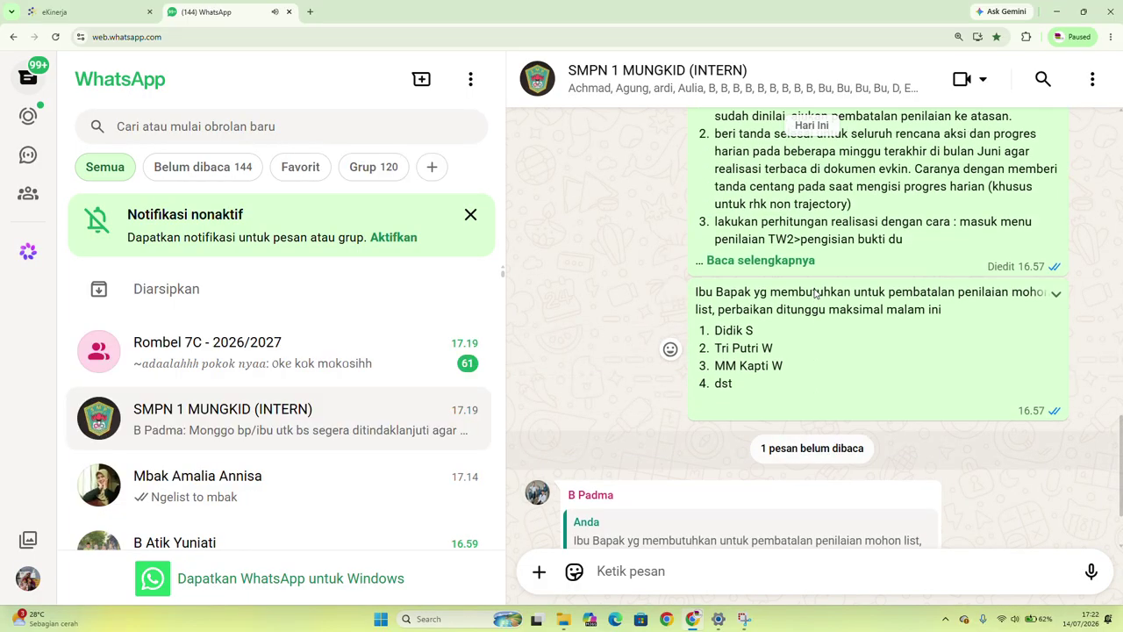
scroll(815, 295, up, 2)
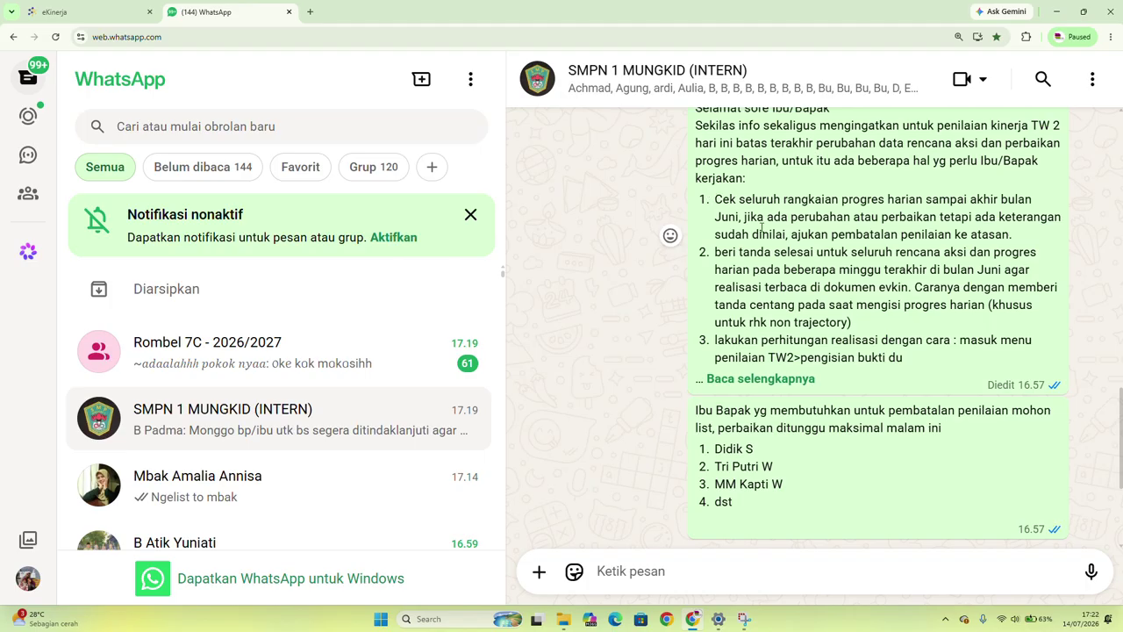
Switch back to eKinerja and open the daily progress calendar of Penilaian Triwulan II, showing the mid-May afternoon activities
click(87, 11)
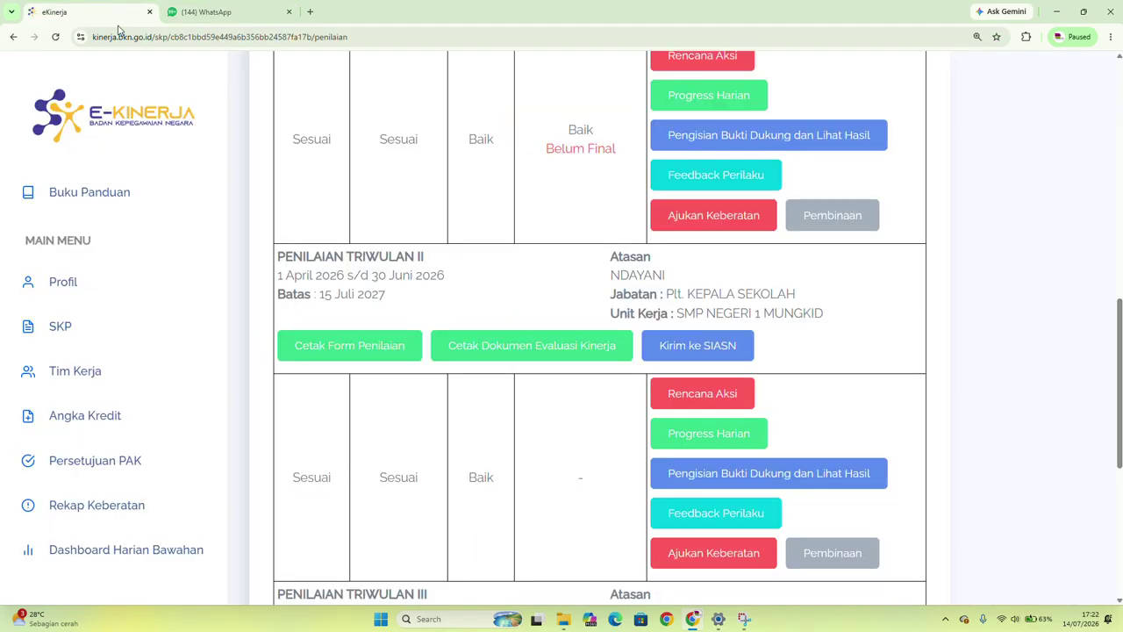
scroll(623, 281, down, 1)
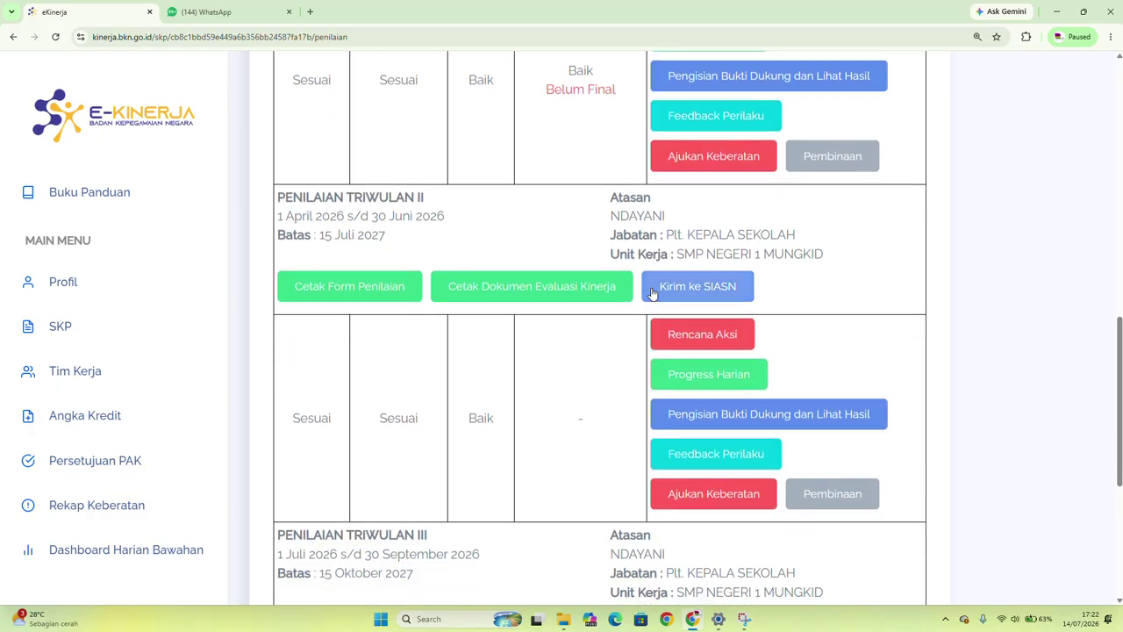
scroll(724, 326, down, 1)
click(721, 333)
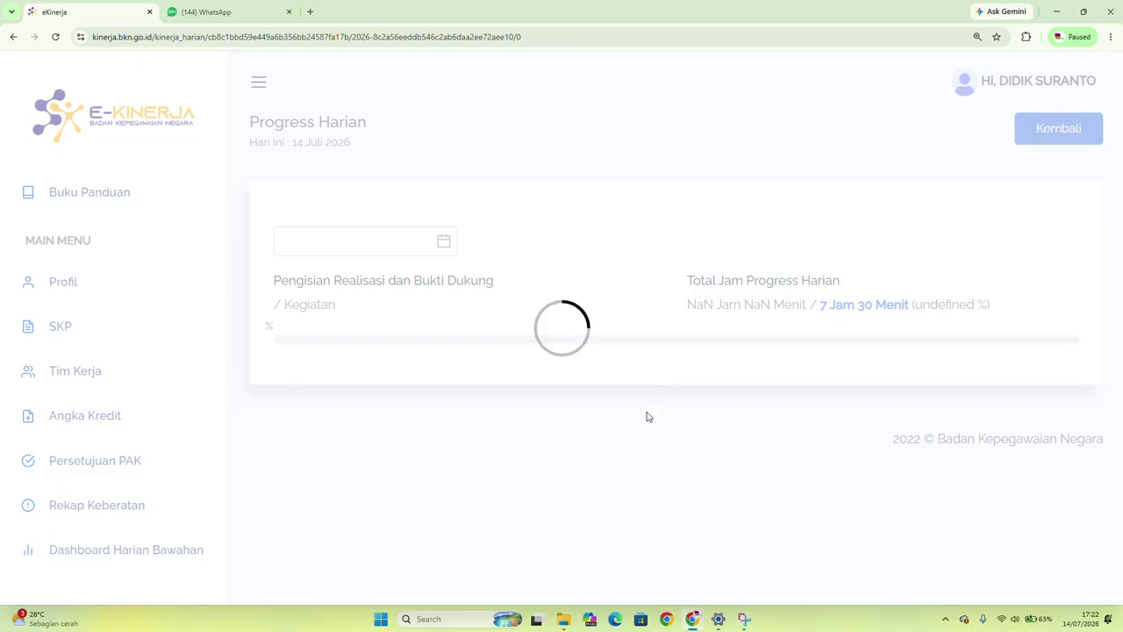
scroll(647, 417, down, 6)
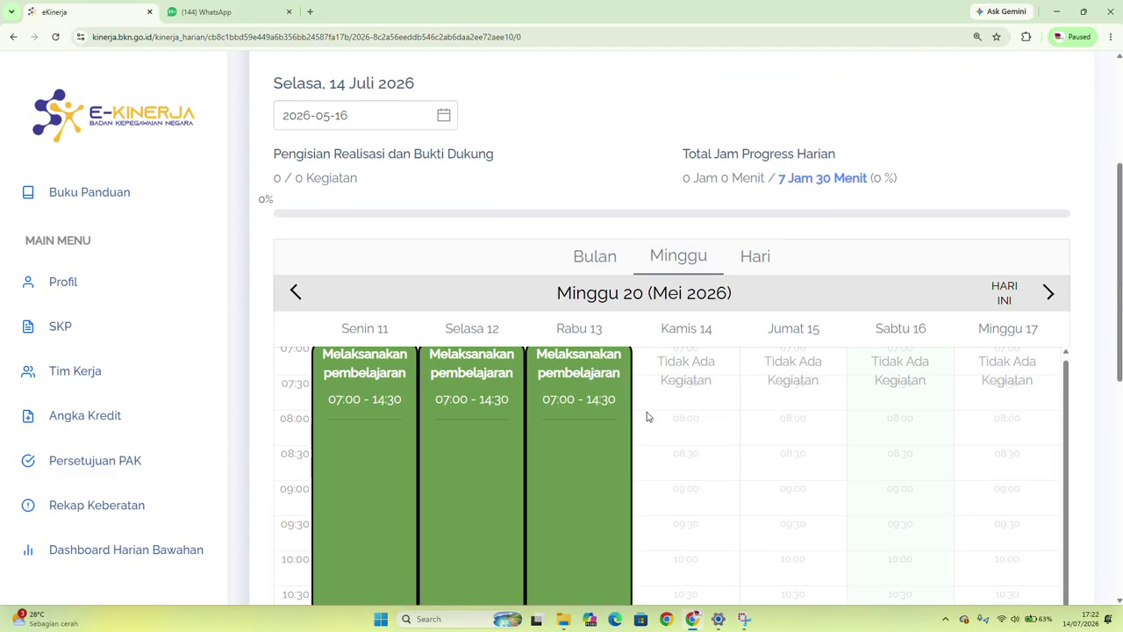
scroll(646, 417, down, 5)
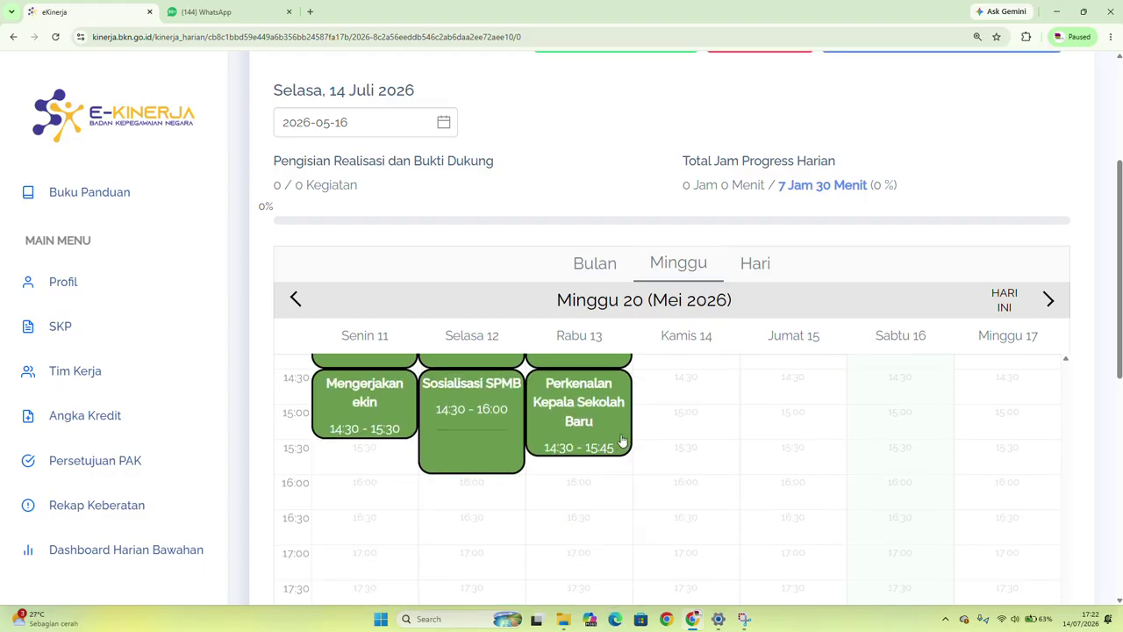
Set the action plan of the 13 May activity "Perkenalan Kepala Sekolah Baru" to "Melaksanakan tugas tambahan sesuai tupoksi guru (Non - Trajectory)"
click(600, 456)
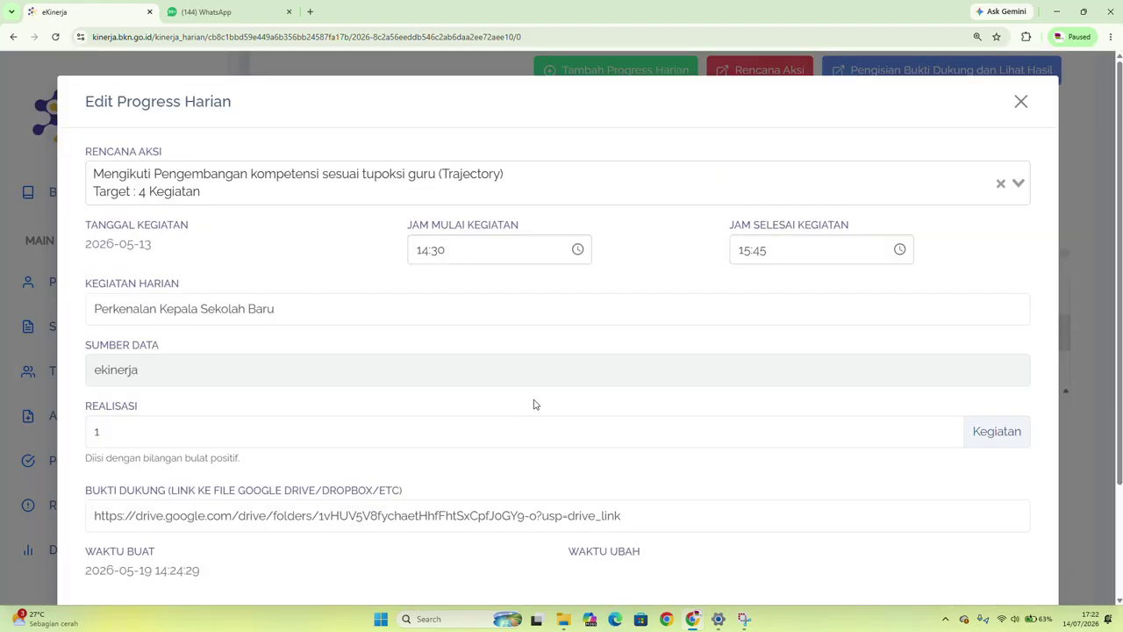
scroll(498, 402, down, 1)
click(587, 92)
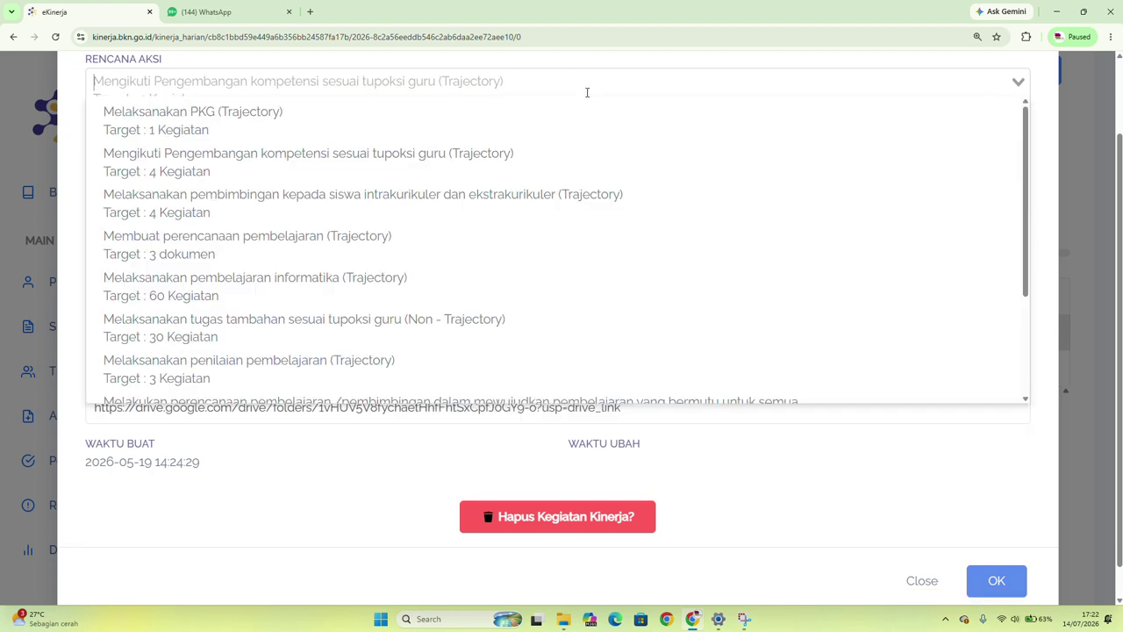
click(416, 320)
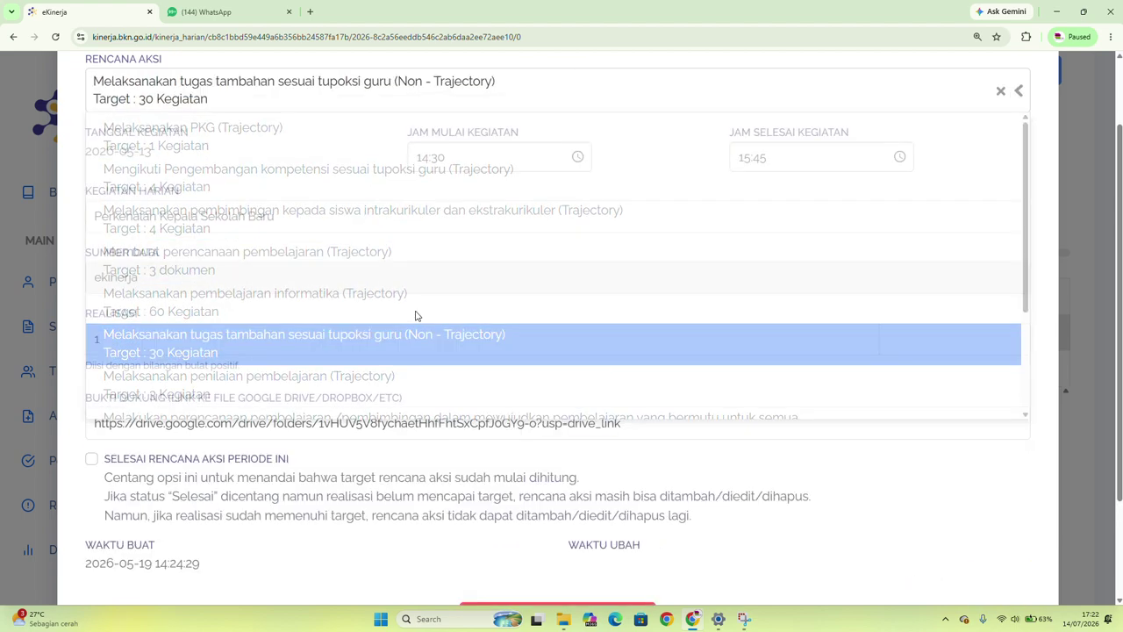
Mark the activity's action plan as completed for this period and try to save the entry
scroll(351, 317, down, 1)
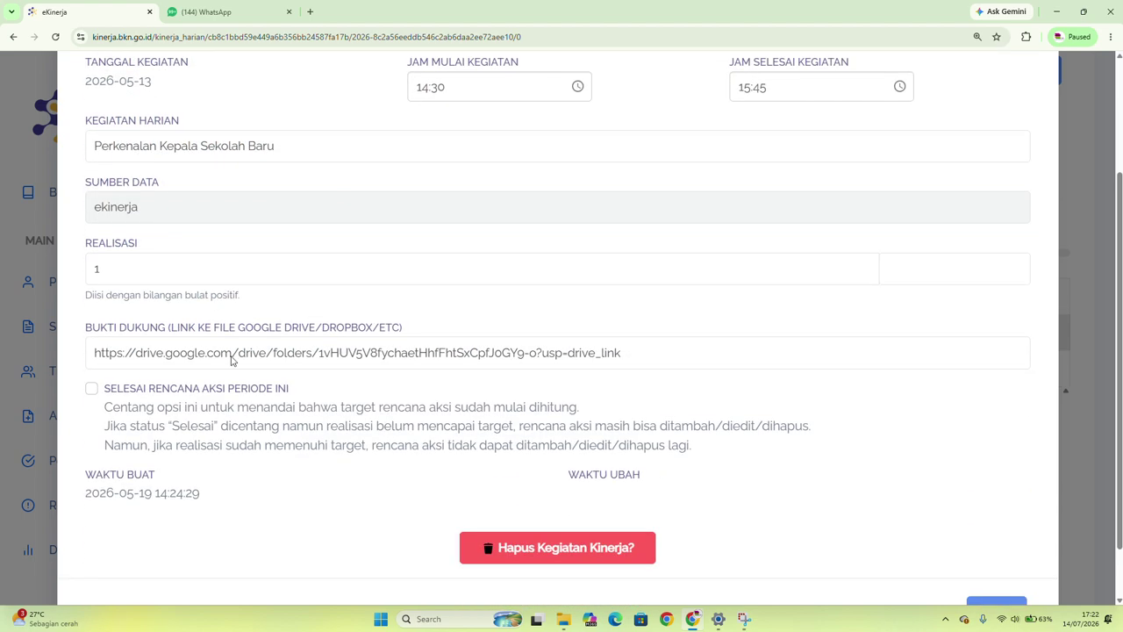
click(92, 388)
scroll(417, 349, down, 1)
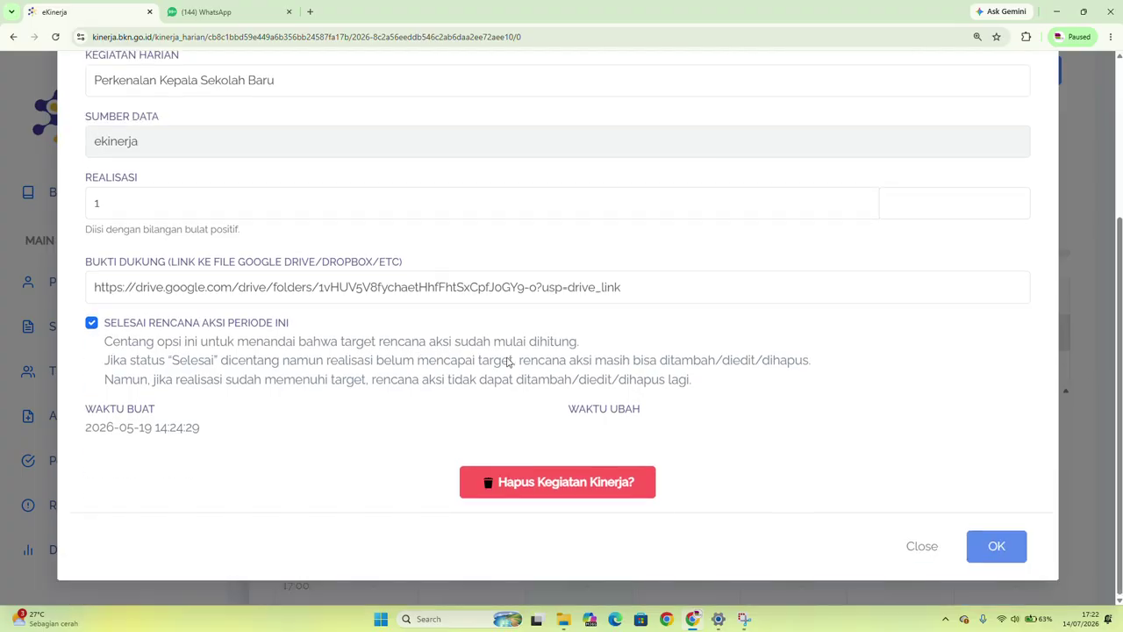
click(1003, 548)
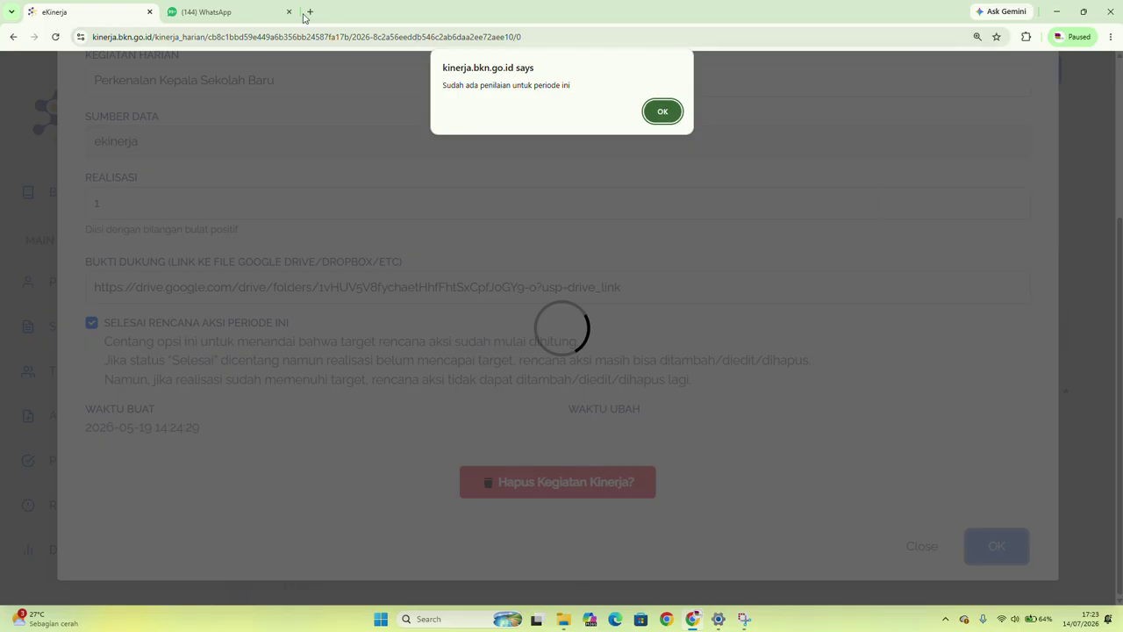
Switch to WhatsApp and read the group message about listing requests for assessment cancellation
click(211, 13)
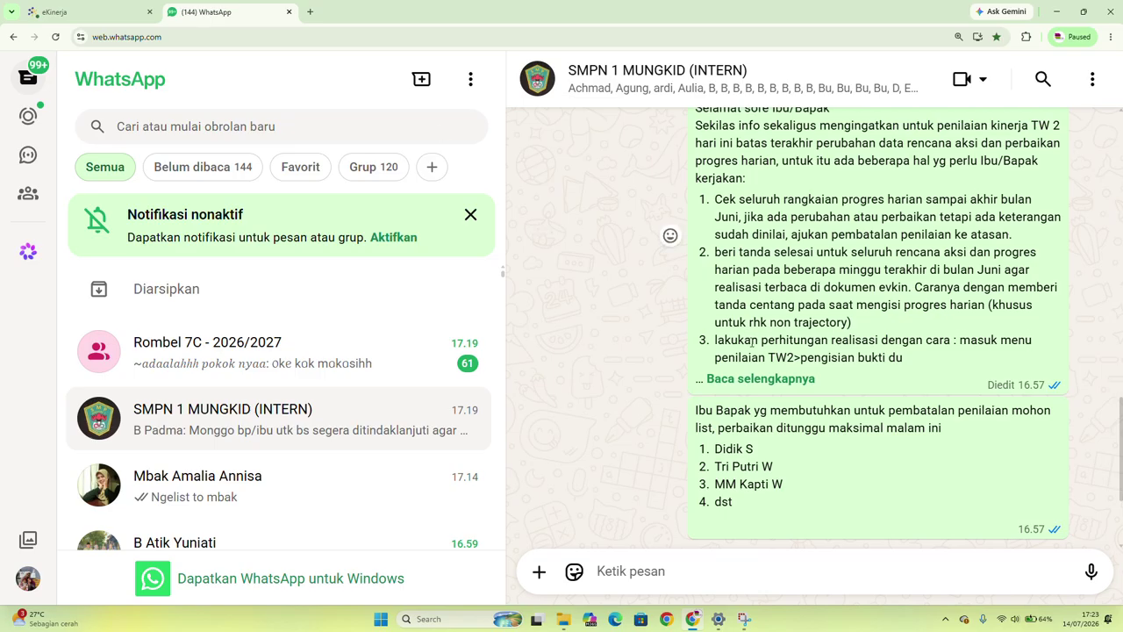
scroll(844, 316, up, 1)
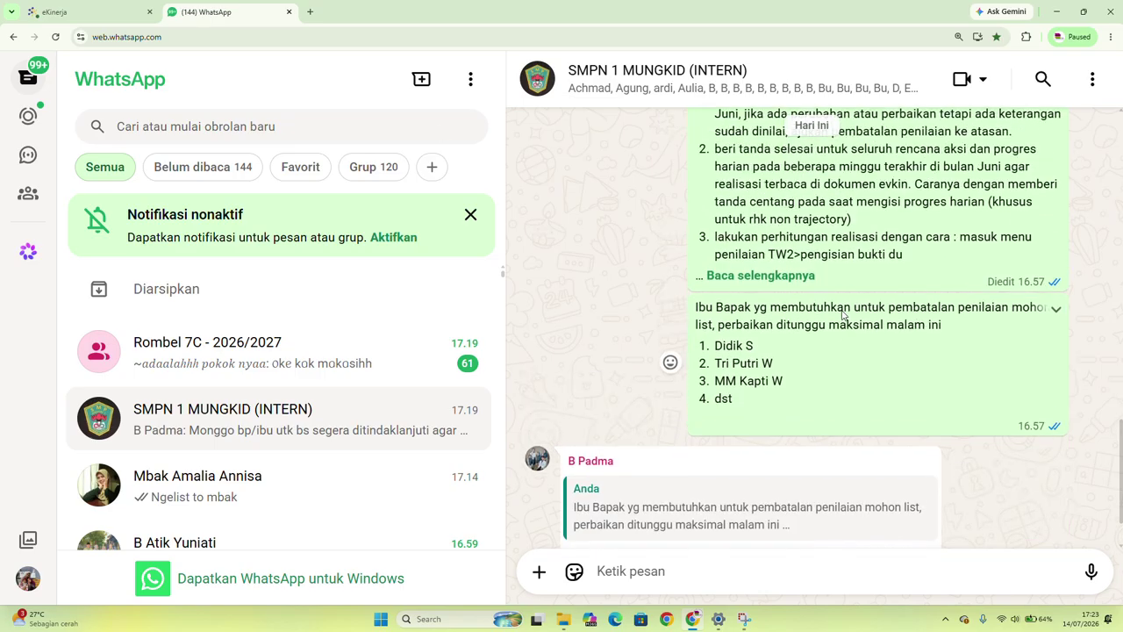
scroll(845, 315, down, 1)
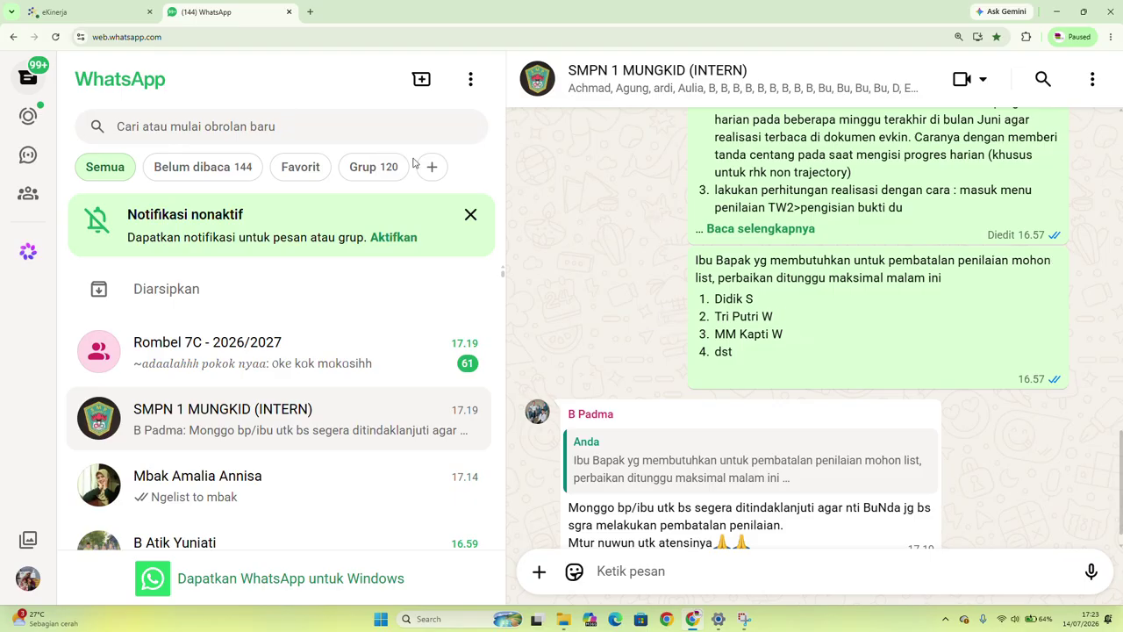
Return to eKinerja, dismiss the alert and close the activity's edit form without saving
click(88, 13)
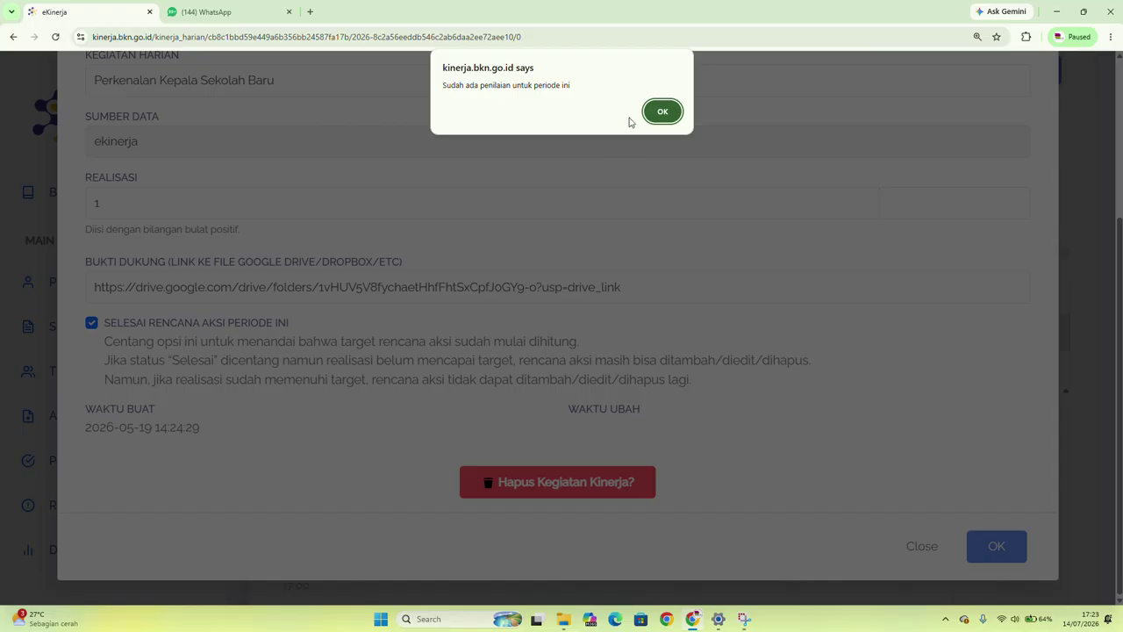
click(662, 111)
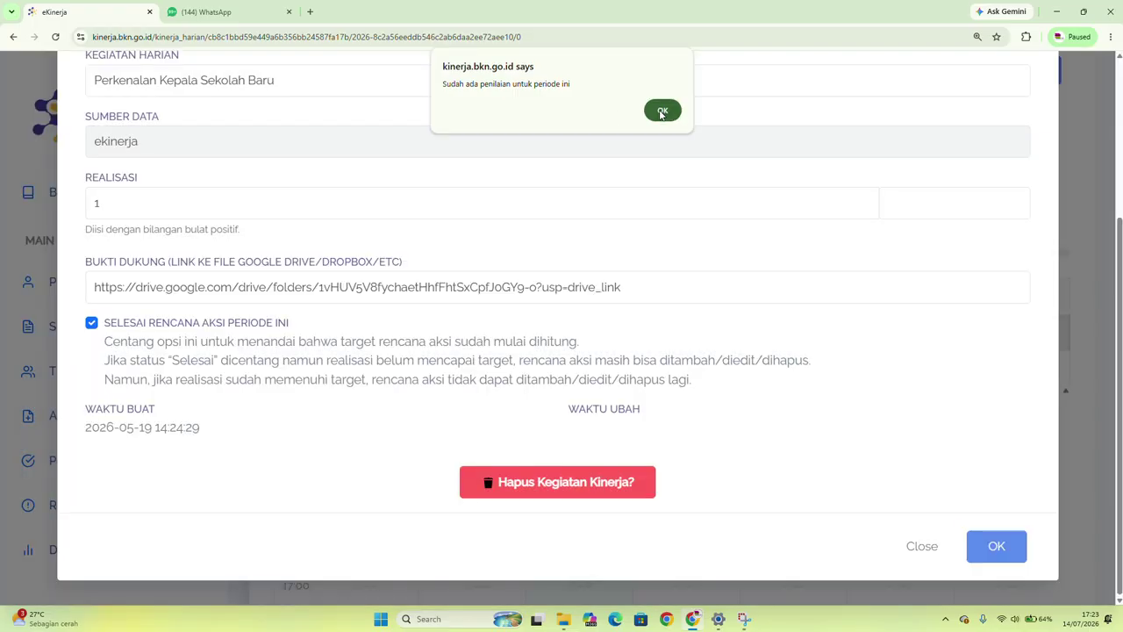
click(923, 546)
Examine the morning and afternoon activities in the Minggu 20 (Mei 2026) daily progress calendar
scroll(702, 439, up, 5)
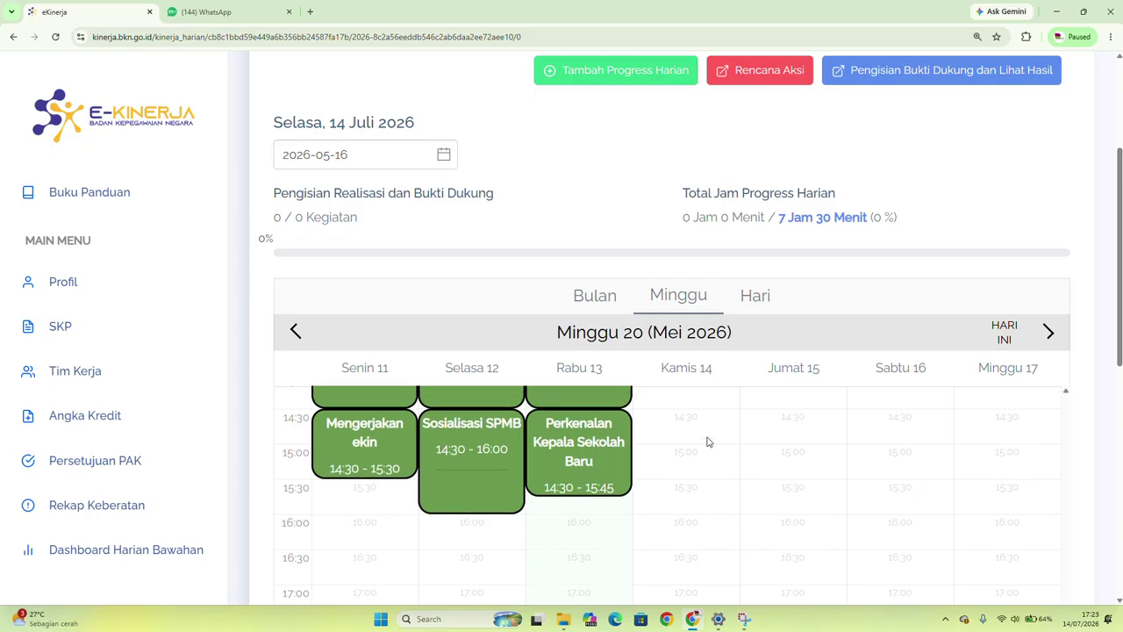
scroll(689, 443, up, 1)
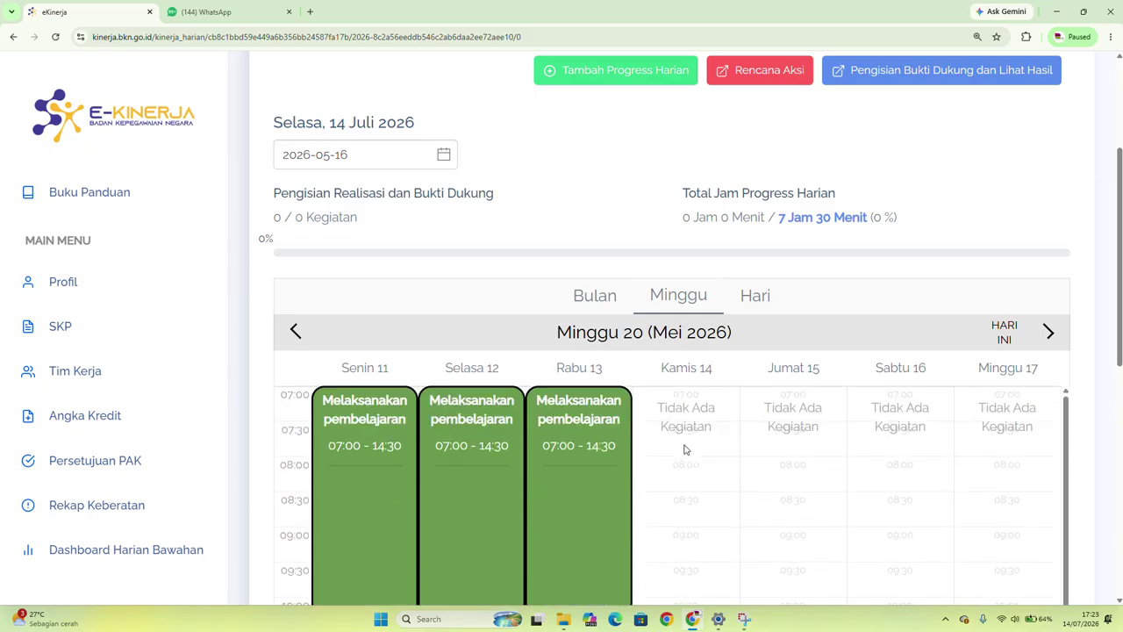
scroll(515, 463, down, 1)
scroll(515, 463, down, 5)
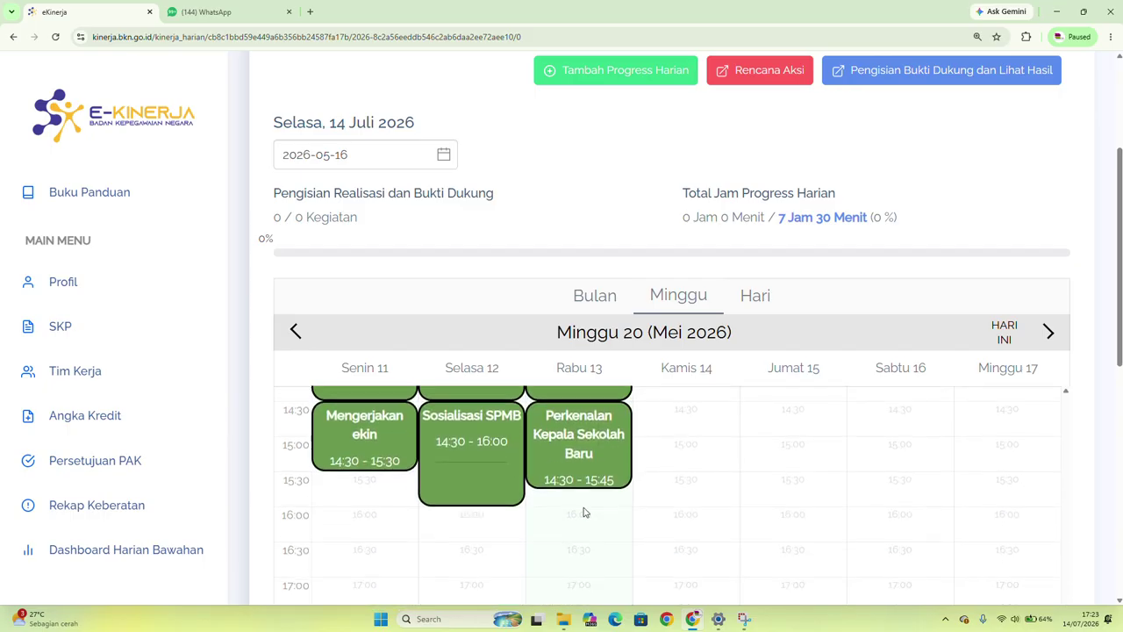
scroll(580, 491, up, 3)
scroll(580, 491, up, 5)
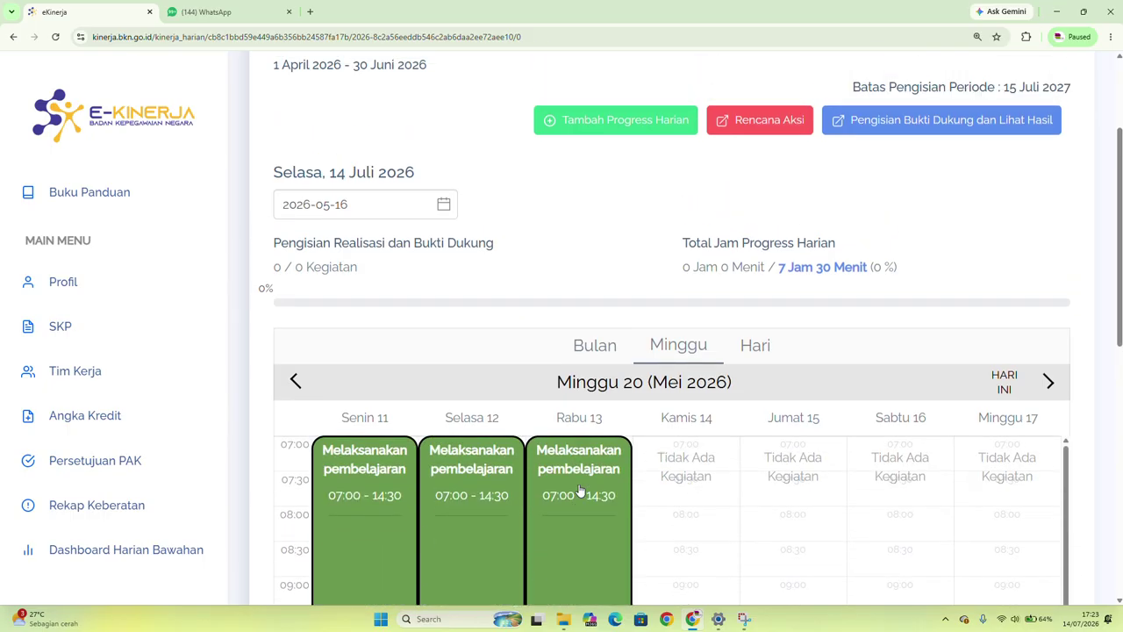
scroll(582, 491, down, 2)
scroll(589, 262, down, 1)
scroll(589, 261, down, 2)
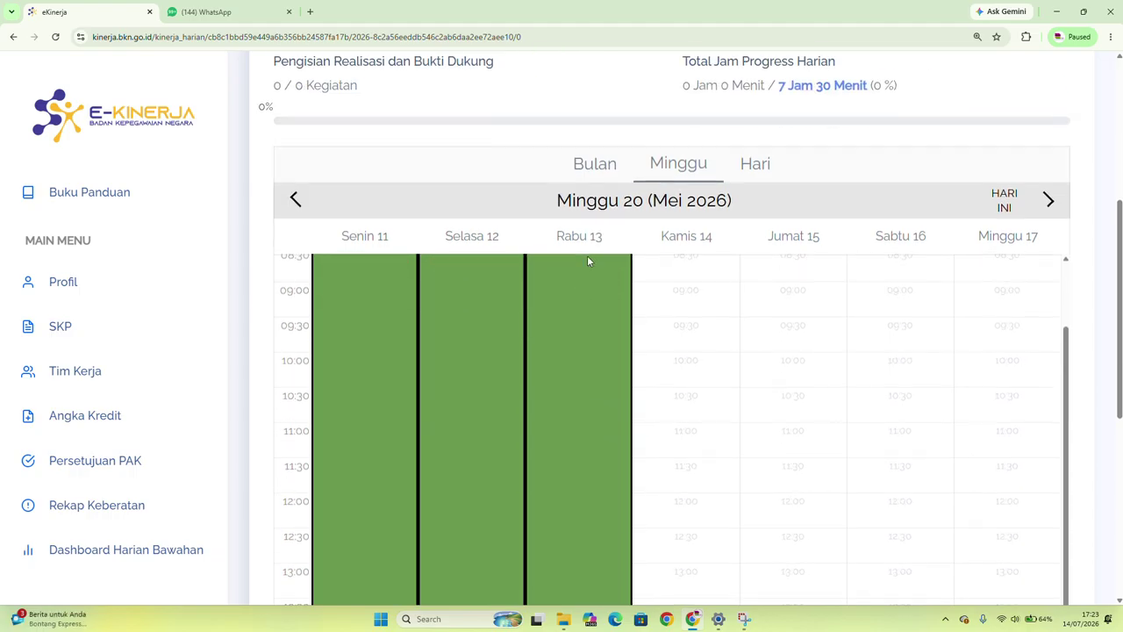
Switch to WhatsApp, expand the full TW 2 instructions message and read point 2 about marking action plans as completed
click(246, 12)
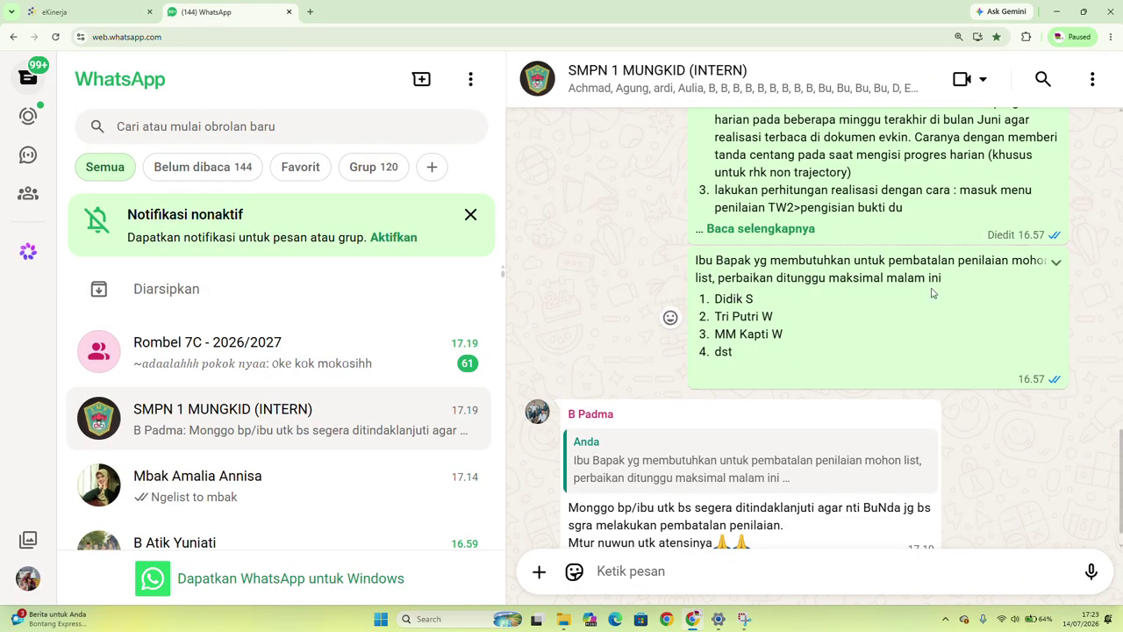
scroll(931, 290, up, 1)
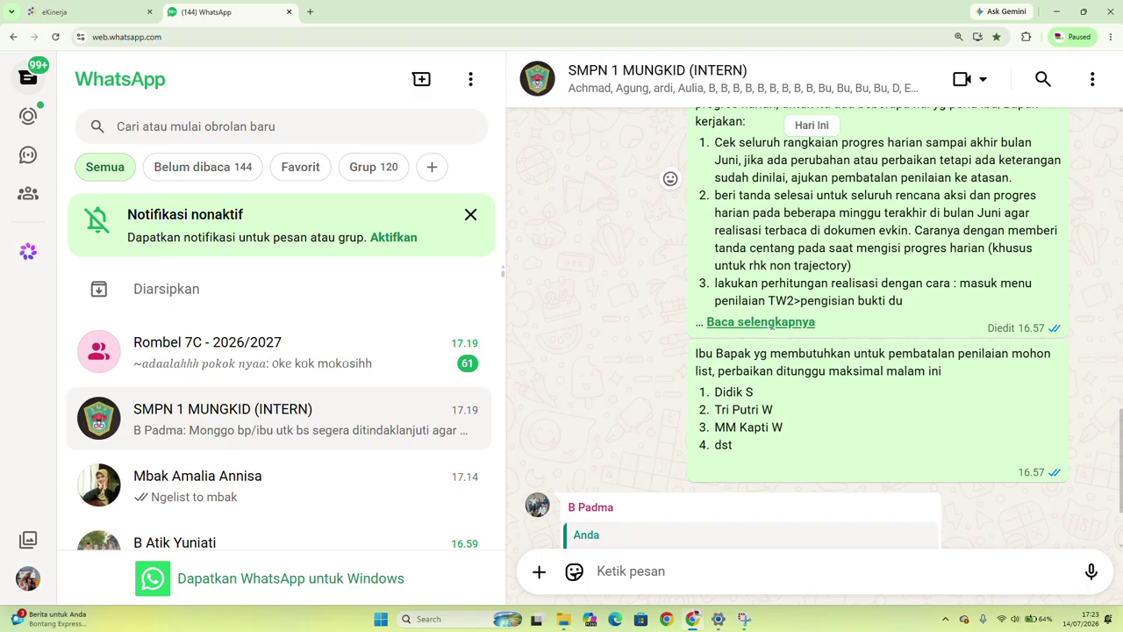
click(770, 323)
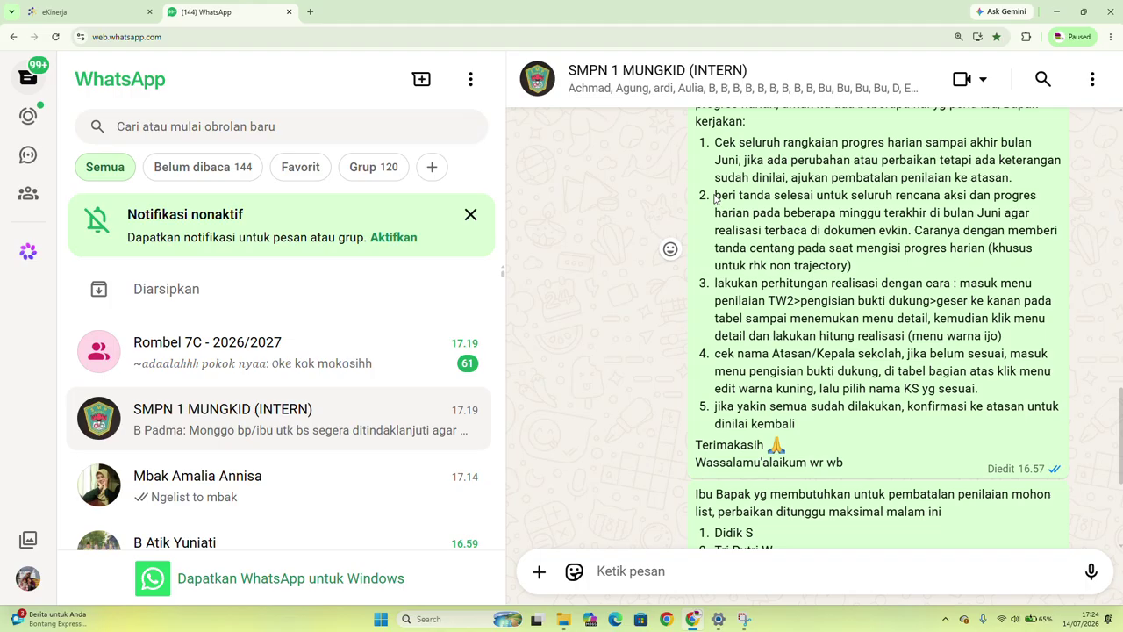
drag(716, 199, 853, 266)
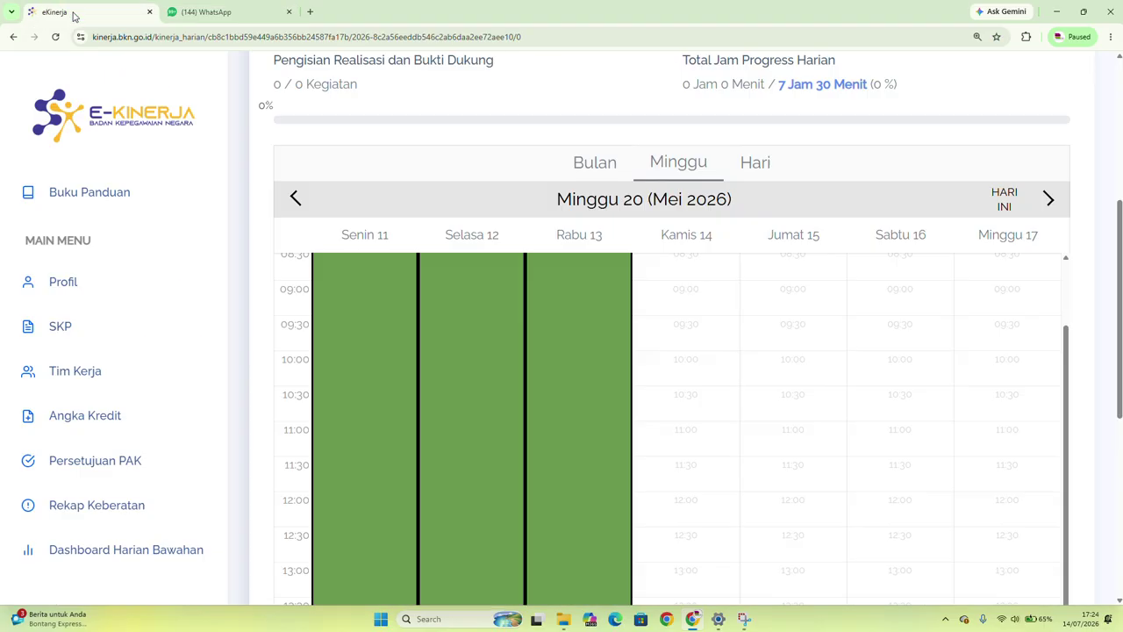
Switch to eKinerja, open the Rabu 13 activity in Minggu 20 (Mei 2026) and examine its edit form
click(53, 11)
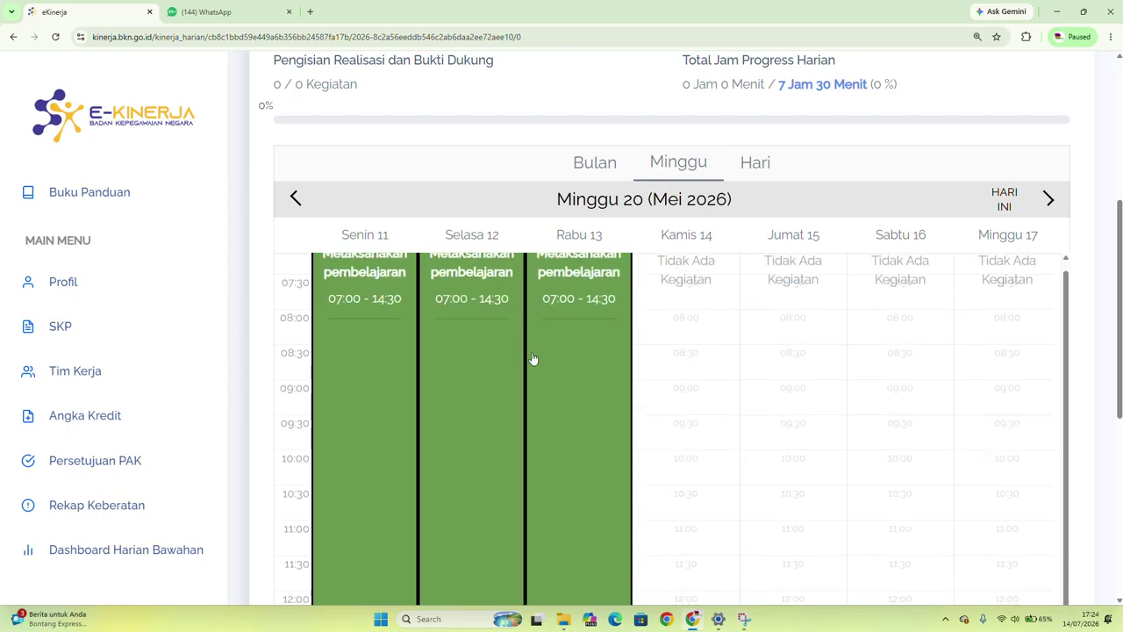
click(562, 374)
scroll(333, 409, down, 1)
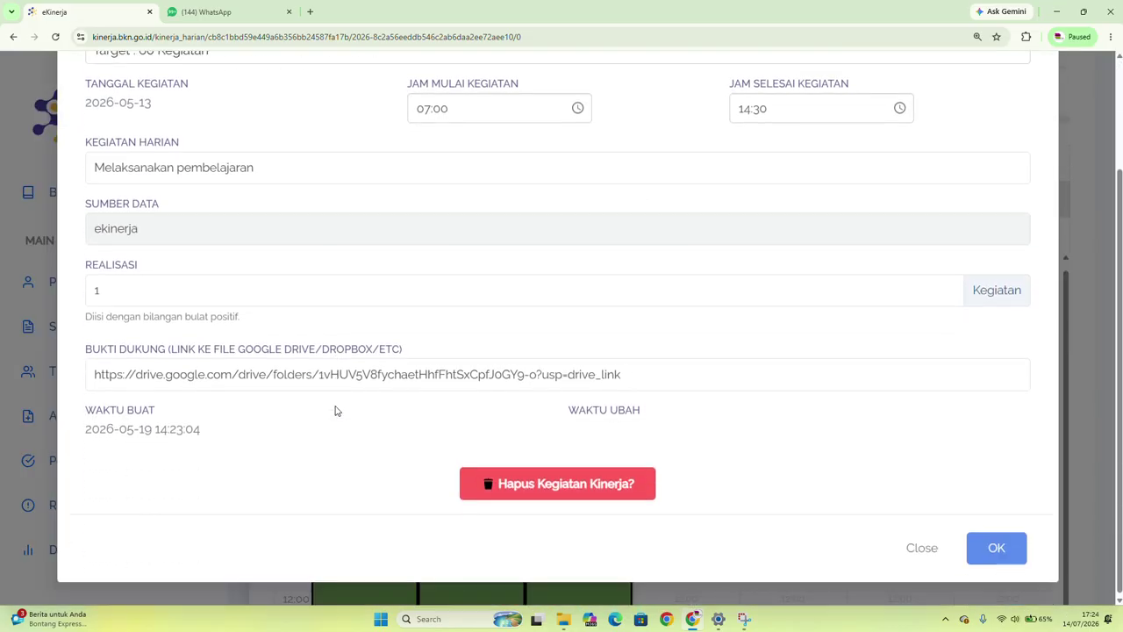
scroll(336, 408, up, 1)
scroll(336, 408, down, 1)
scroll(349, 256, up, 1)
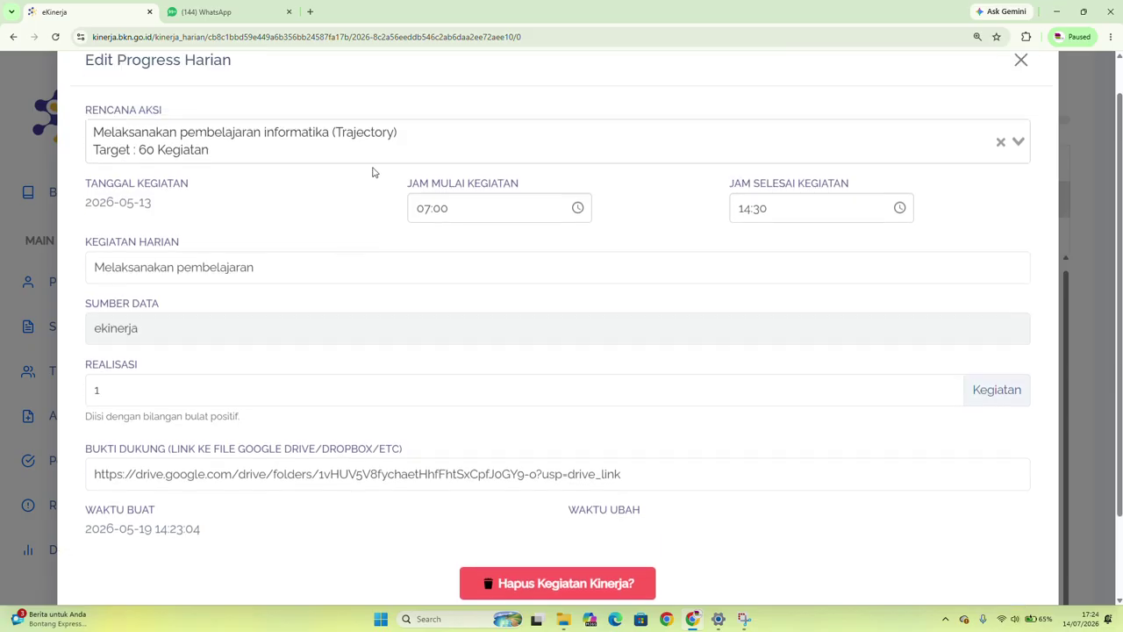
Review the available Rencana Aksi options for the 2026-05-13 activity, leaving the selection as it is
click(407, 156)
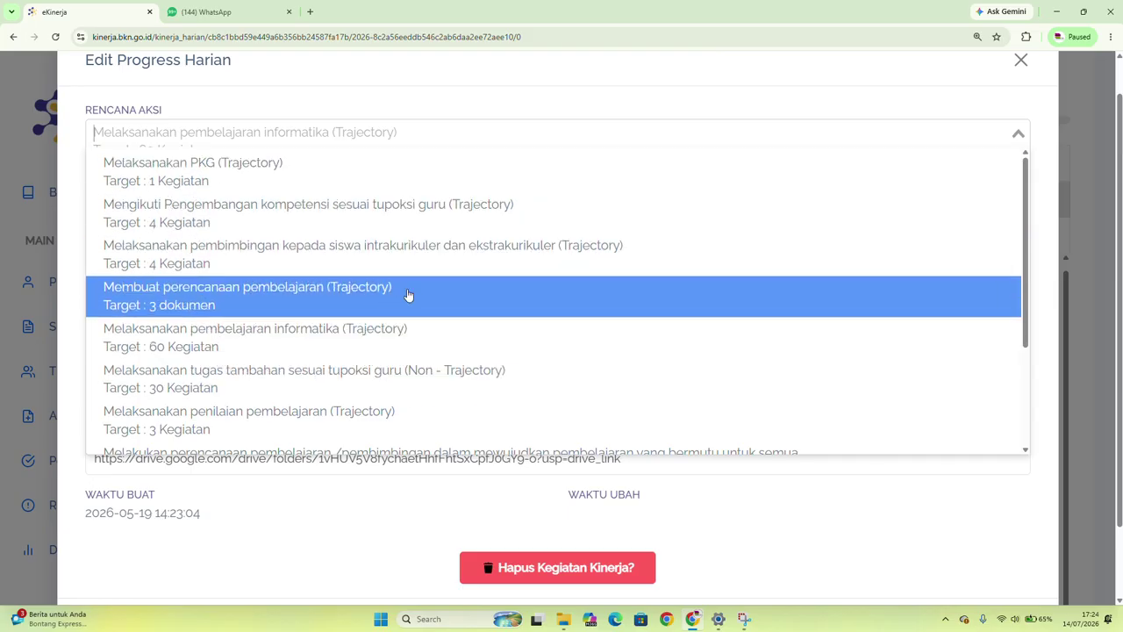
click(368, 530)
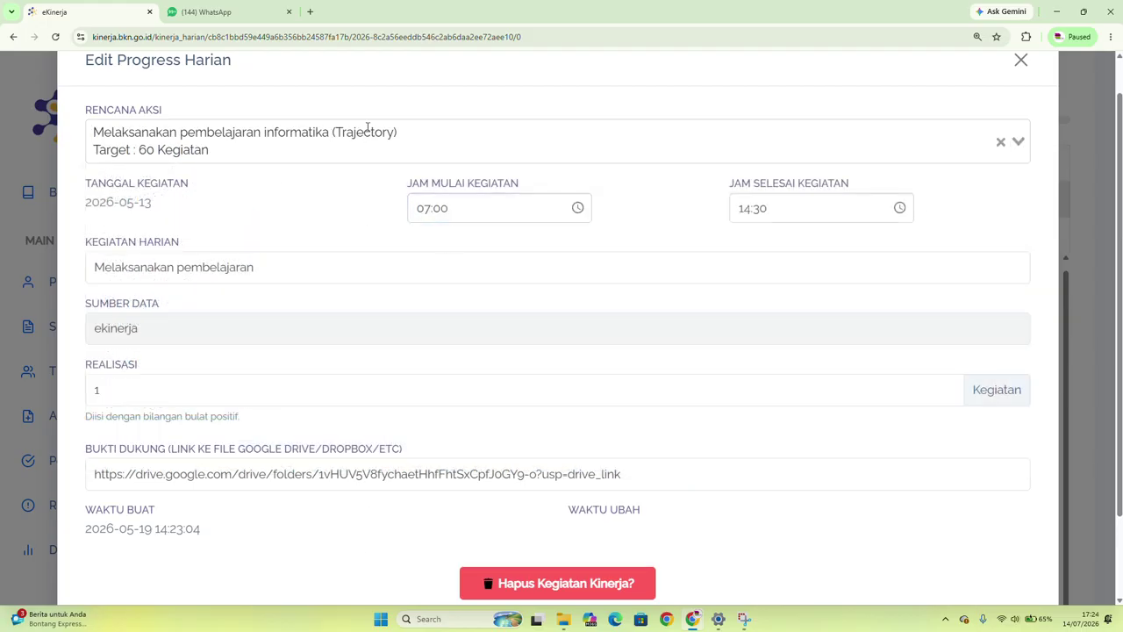
click(394, 130)
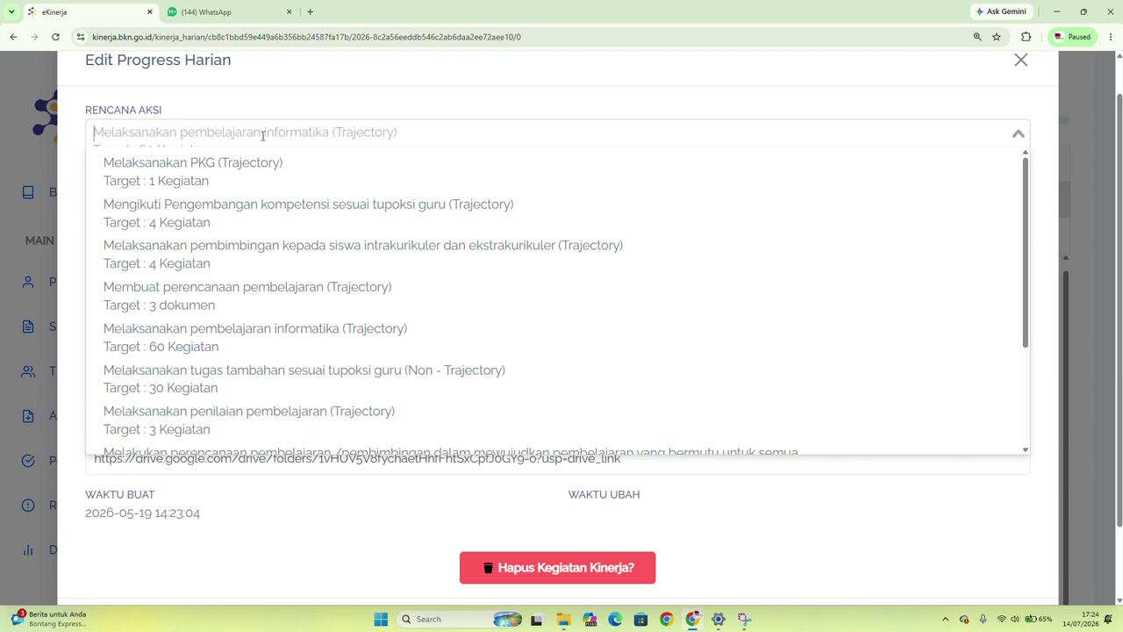
click(275, 105)
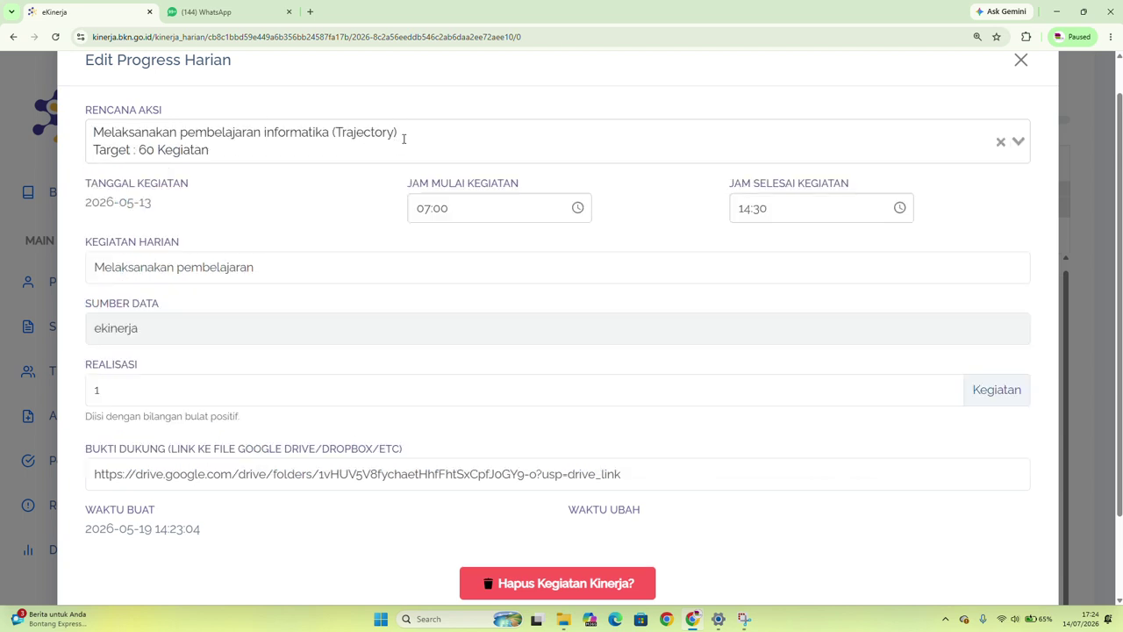
scroll(322, 260, down, 1)
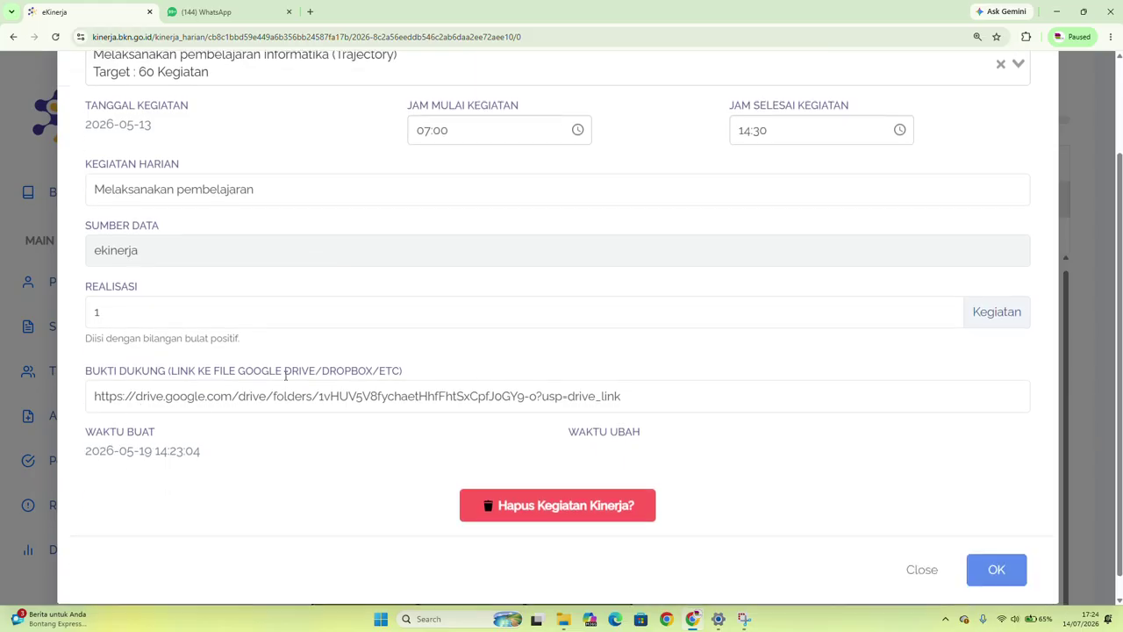
scroll(396, 274, up, 2)
Set the activity's Rencana Aksi to "Melaksanakan tugas tambahan sesuai tupoksi guru (Non - Trajectory)"
click(422, 186)
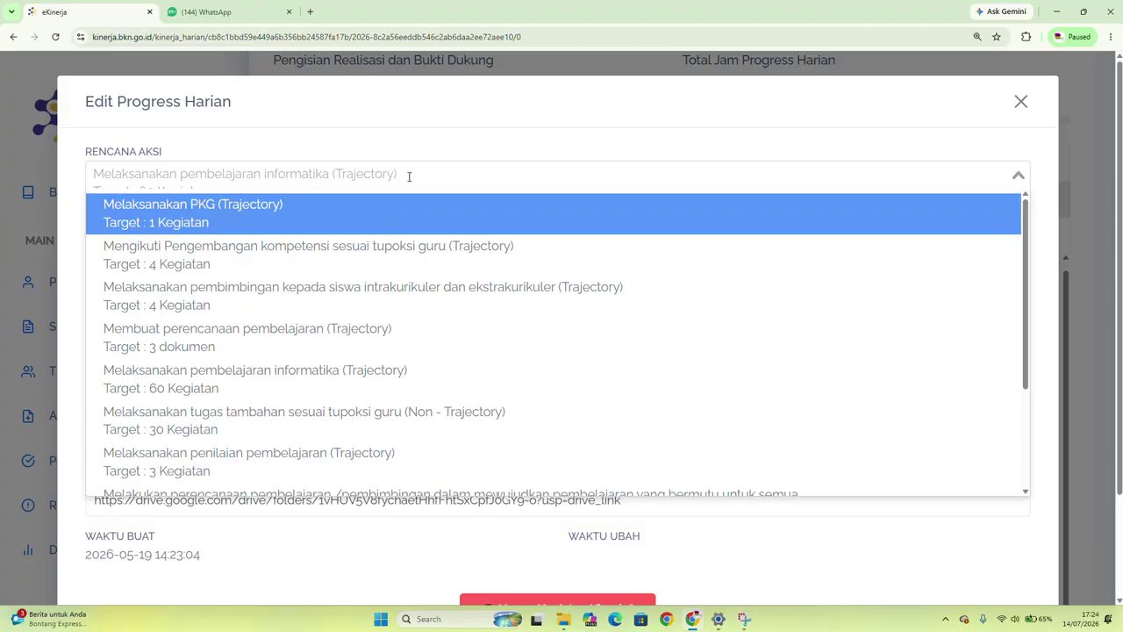
click(422, 418)
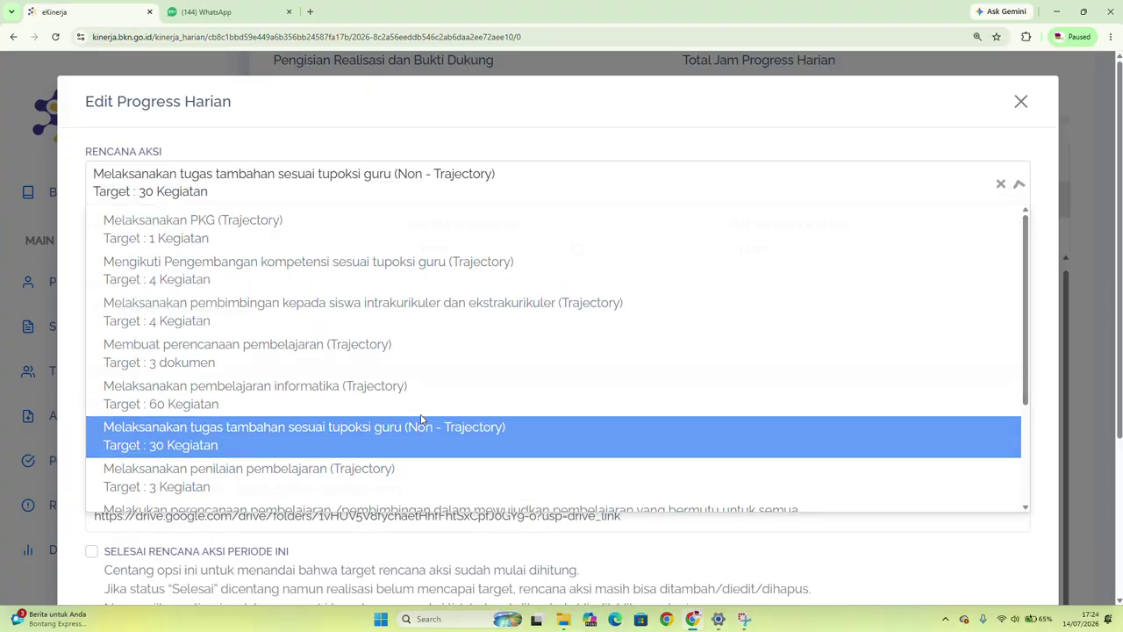
scroll(128, 354, down, 3)
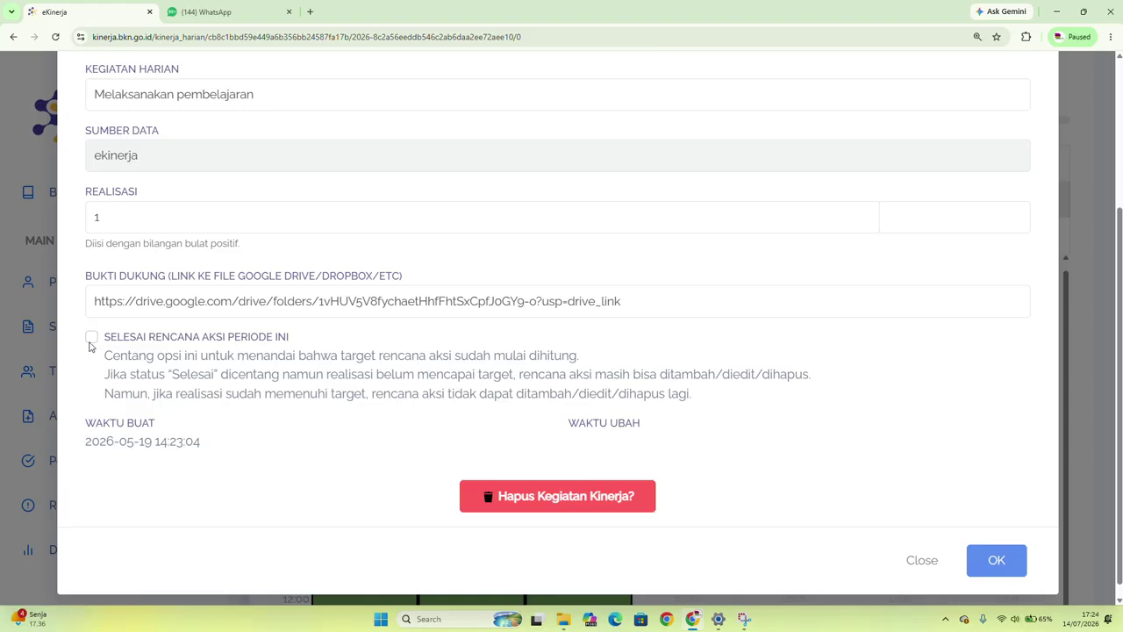
scroll(251, 218, up, 3)
click(435, 155)
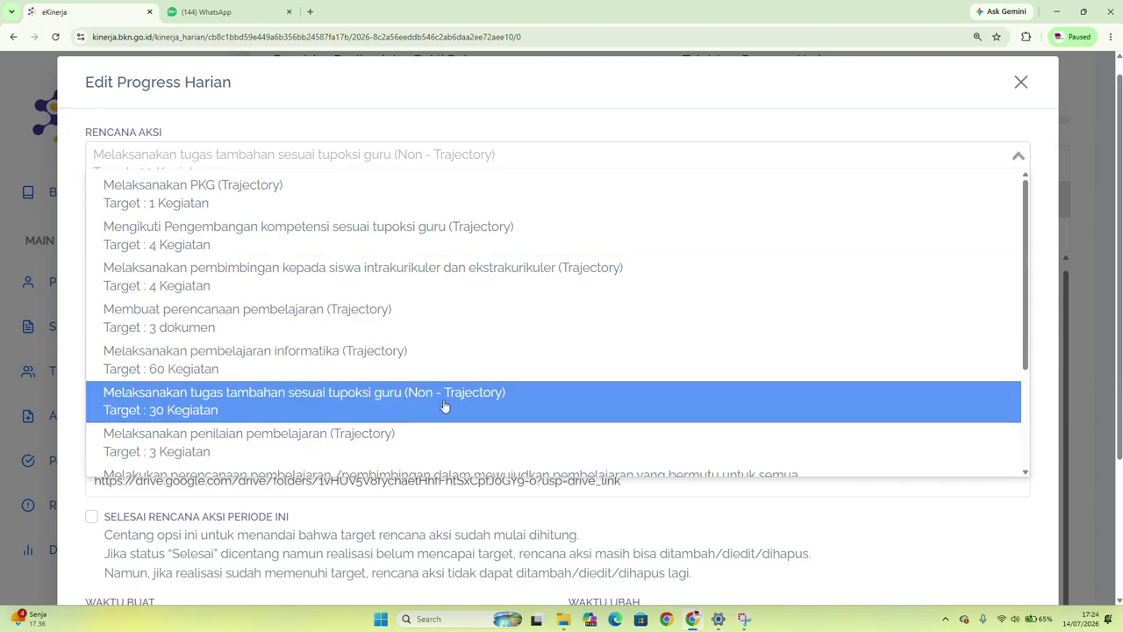
click(508, 117)
scroll(310, 339, down, 3)
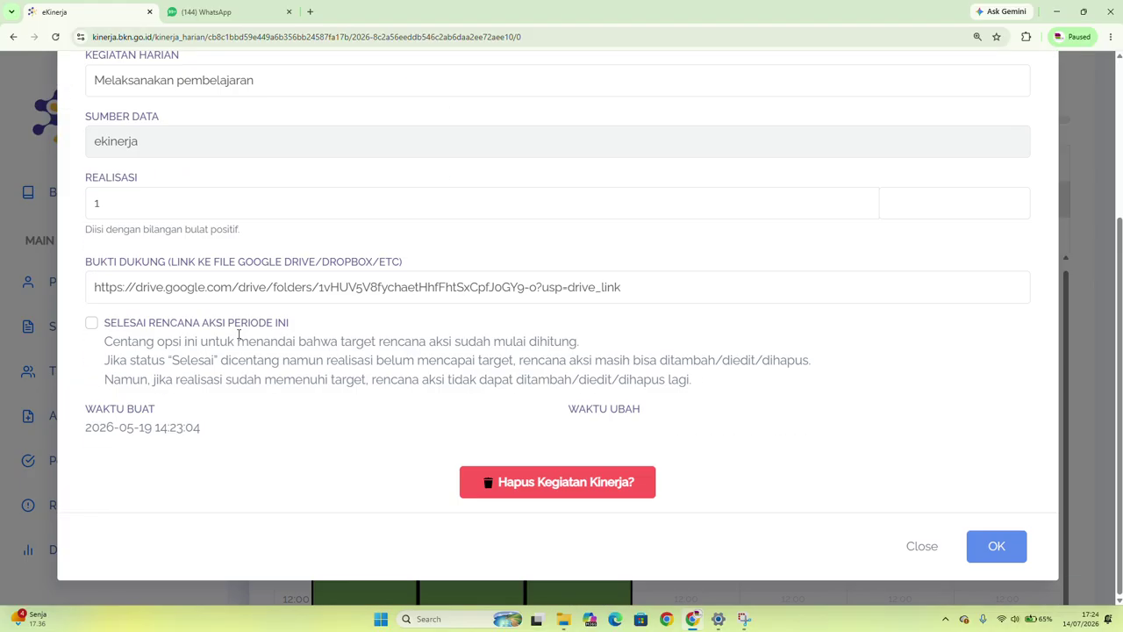
Try to save the 2026-05-13 activity with Selesai Rencana Aksi Periode Ini enabled, and close its edit form
click(92, 324)
click(997, 548)
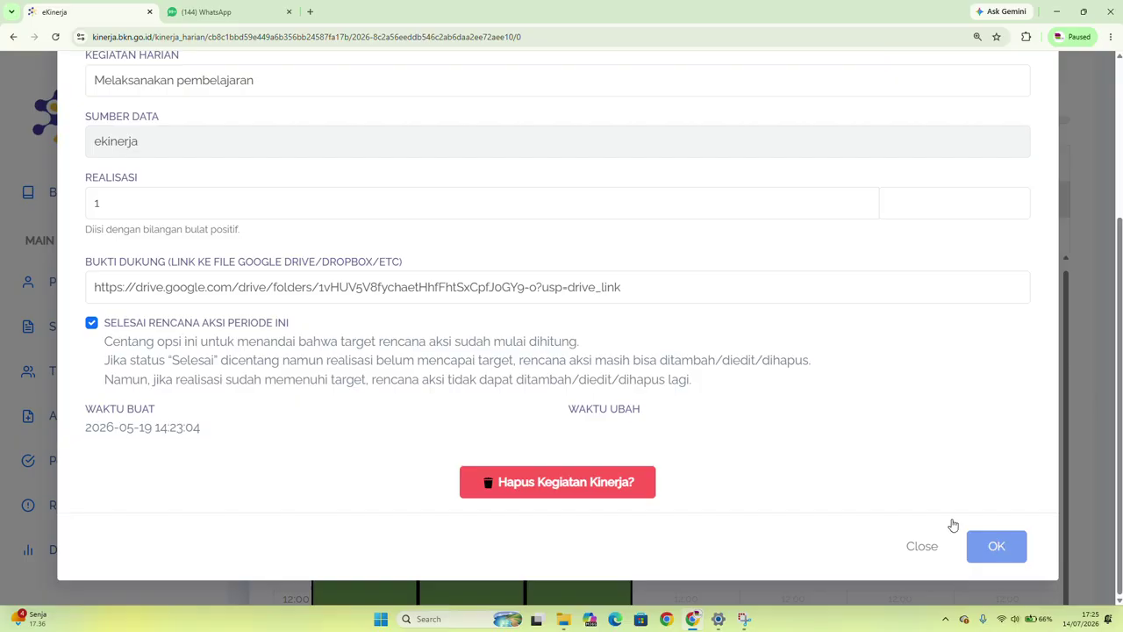
scroll(530, 271, up, 2)
scroll(536, 251, down, 2)
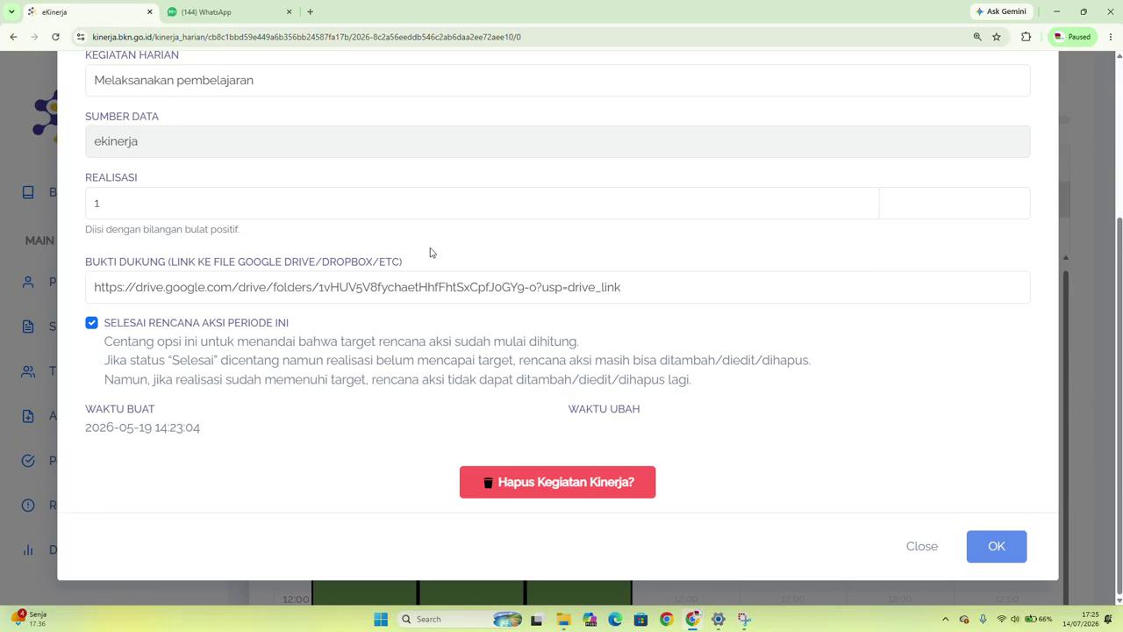
scroll(483, 358, up, 2)
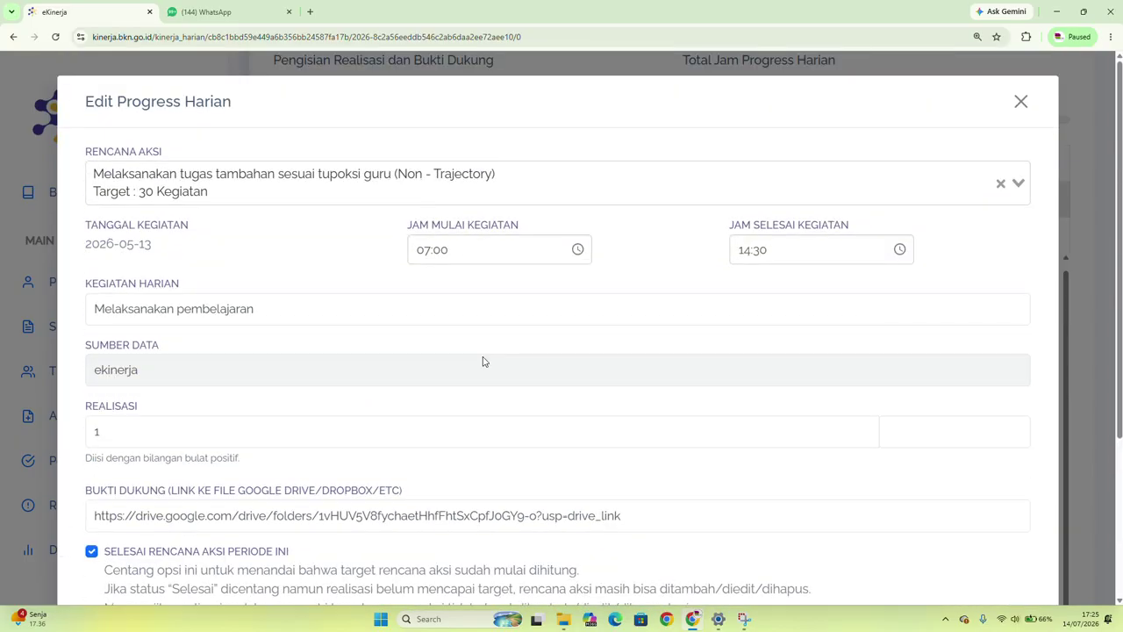
scroll(483, 357, down, 3)
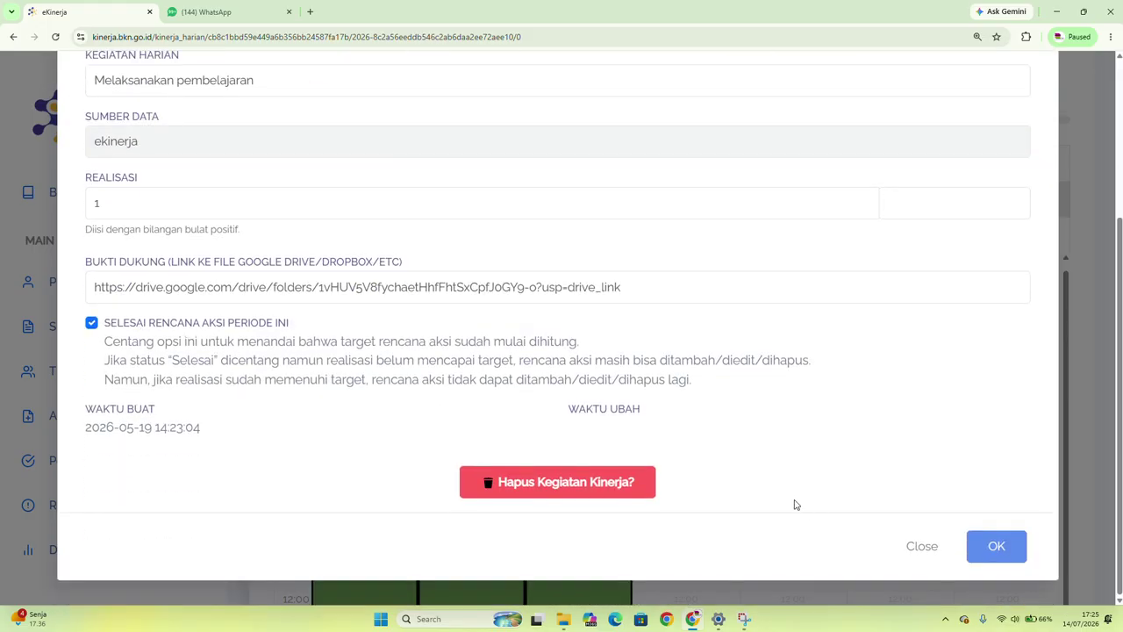
click(996, 546)
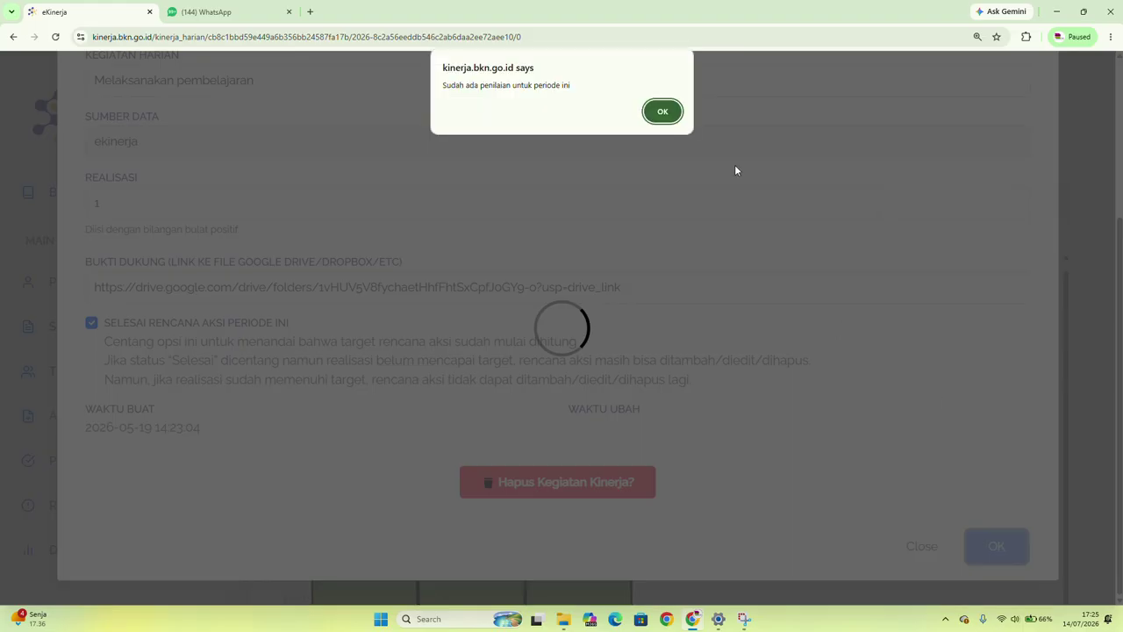
click(671, 117)
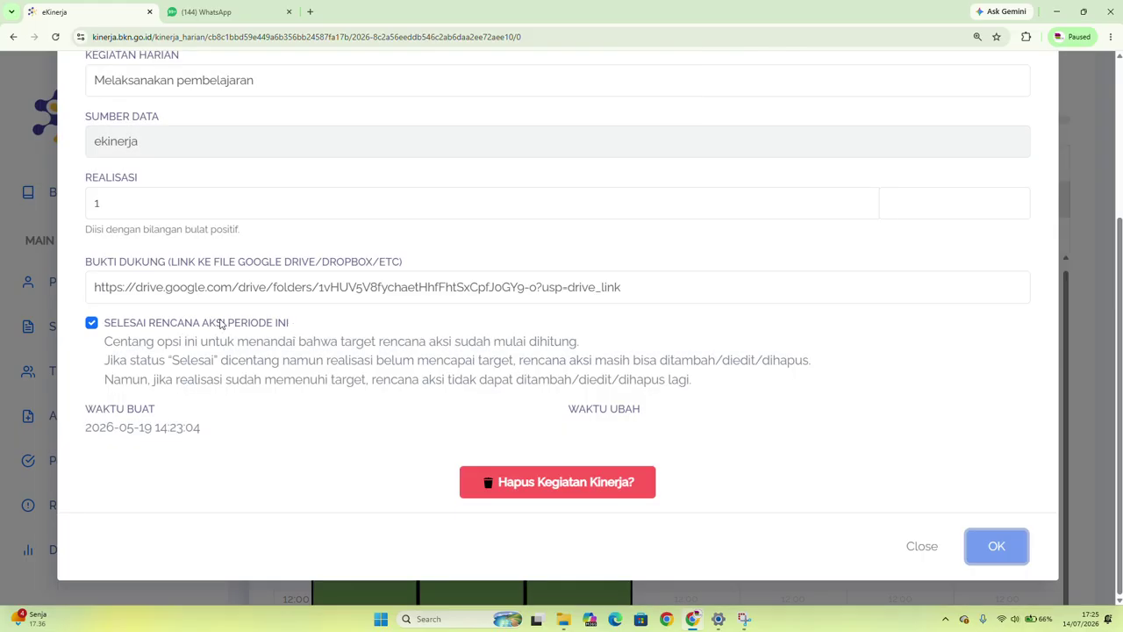
scroll(298, 319, up, 5)
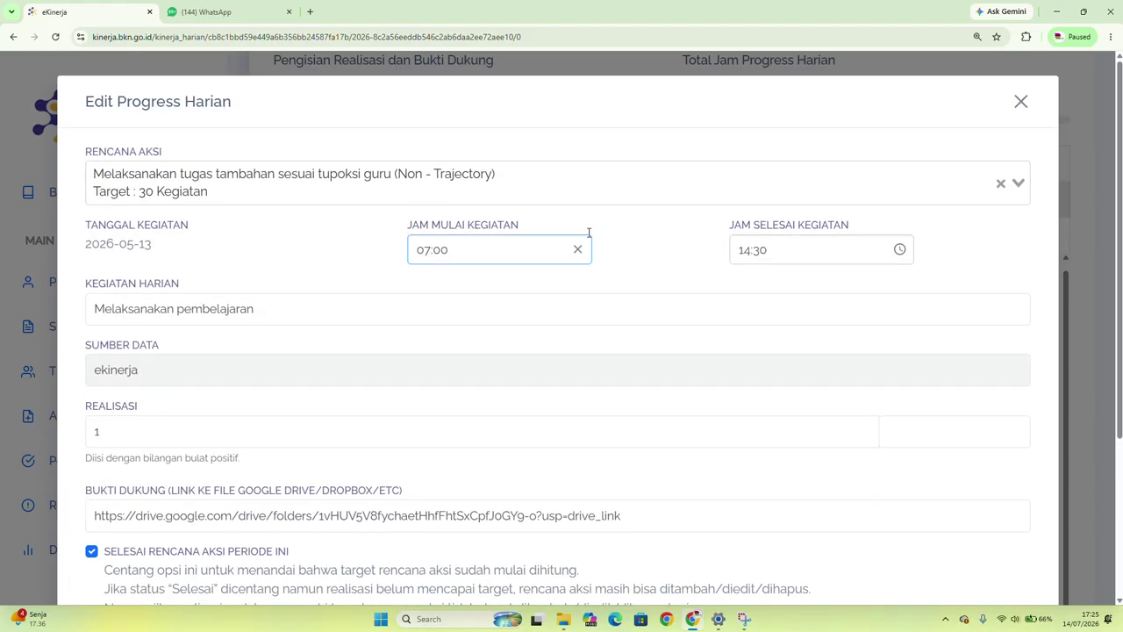
click(1021, 101)
scroll(597, 332, up, 1)
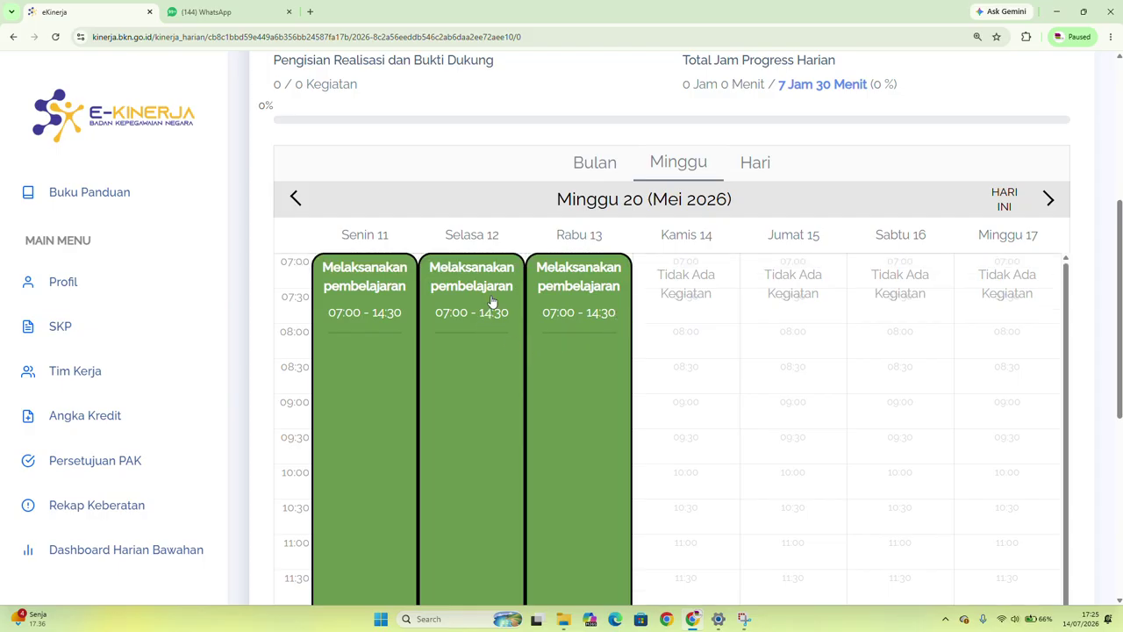
Open the Selasa 12 activity, examine its action plan and form fields, and close it without changes
click(472, 321)
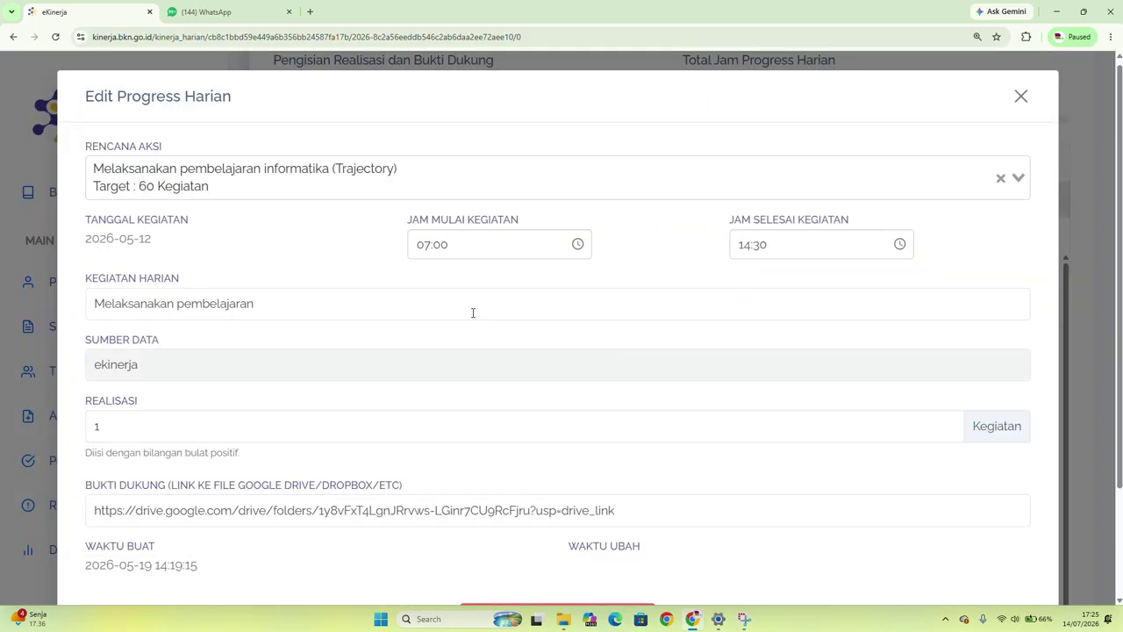
scroll(469, 314, down, 2)
scroll(437, 285, up, 2)
scroll(436, 286, up, 1)
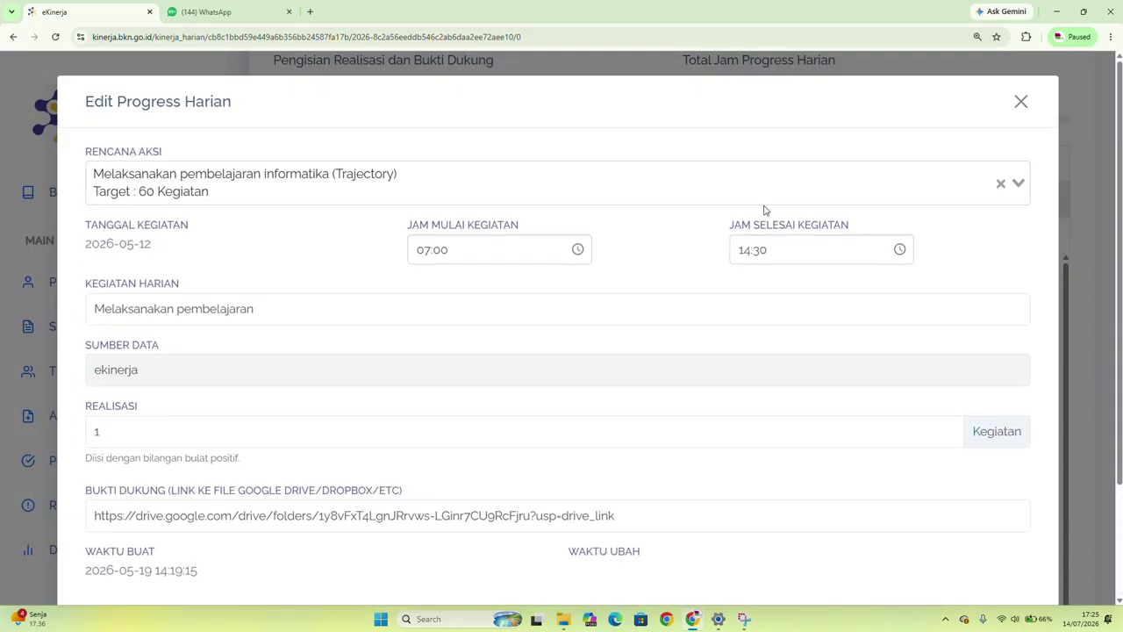
scroll(534, 368, down, 3)
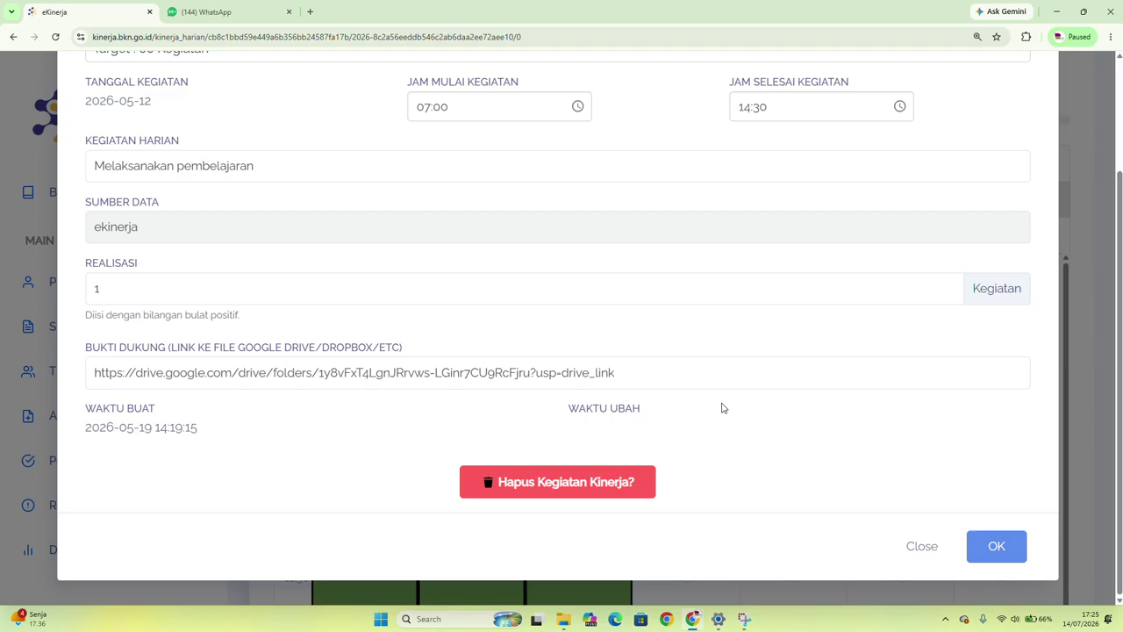
scroll(965, 114, up, 4)
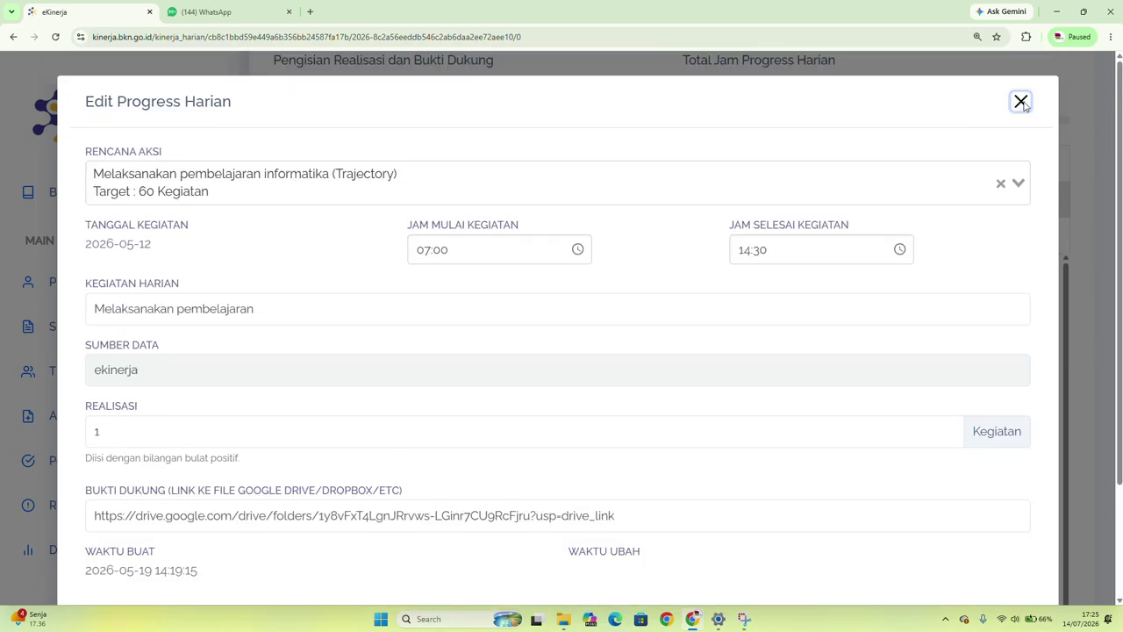
click(1023, 104)
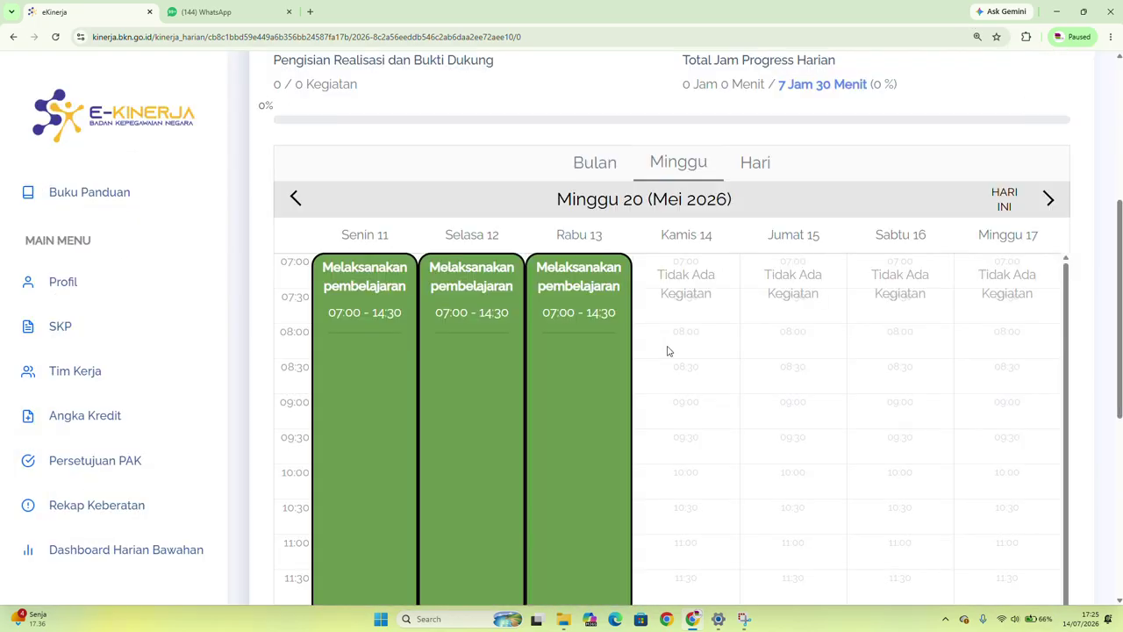
Move the weekly calendar to Minggu 27 (Juni - Juli 2026) and look over the activities on Senin 29 and Selasa 30
click(1041, 199)
triple_click(1041, 199)
double_click(1041, 199)
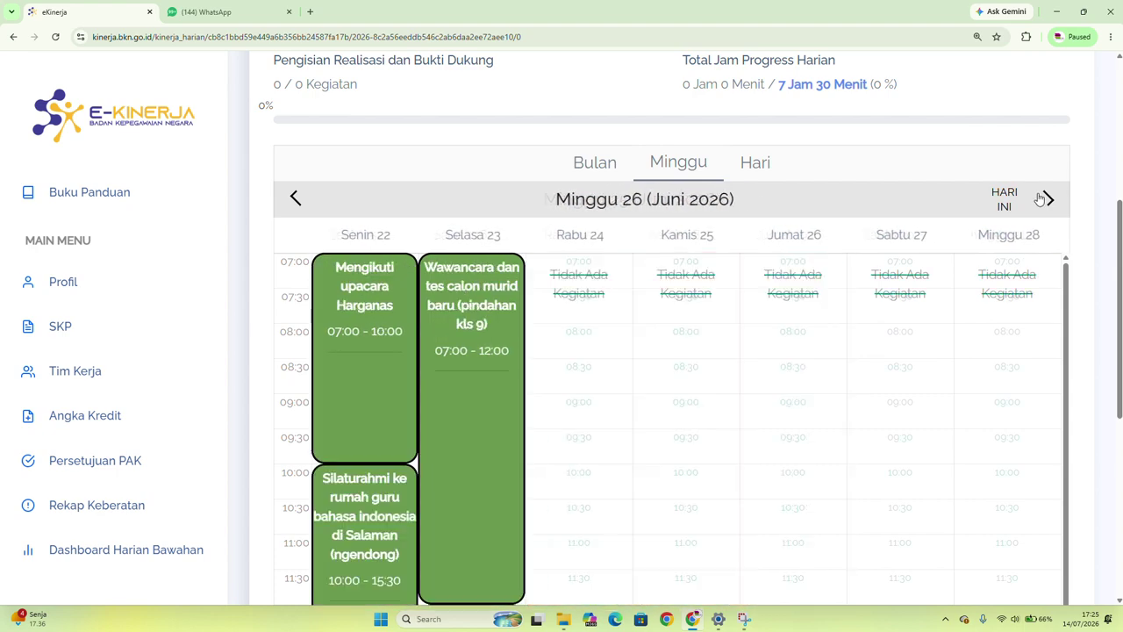
triple_click(1041, 200)
click(1041, 199)
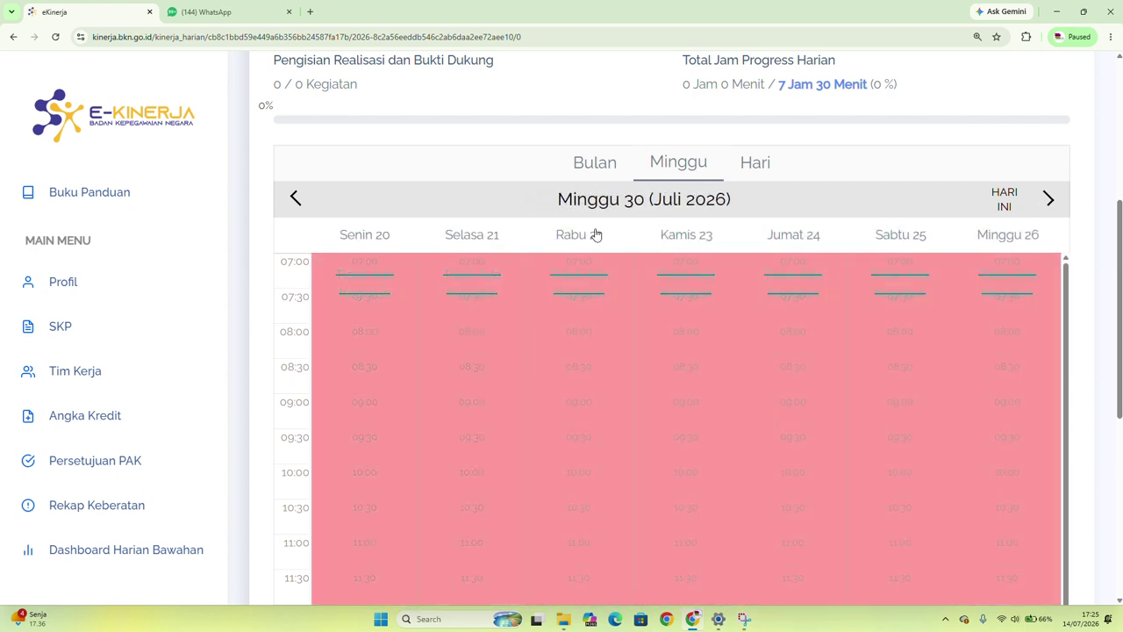
click(296, 201)
click(297, 200)
triple_click(297, 200)
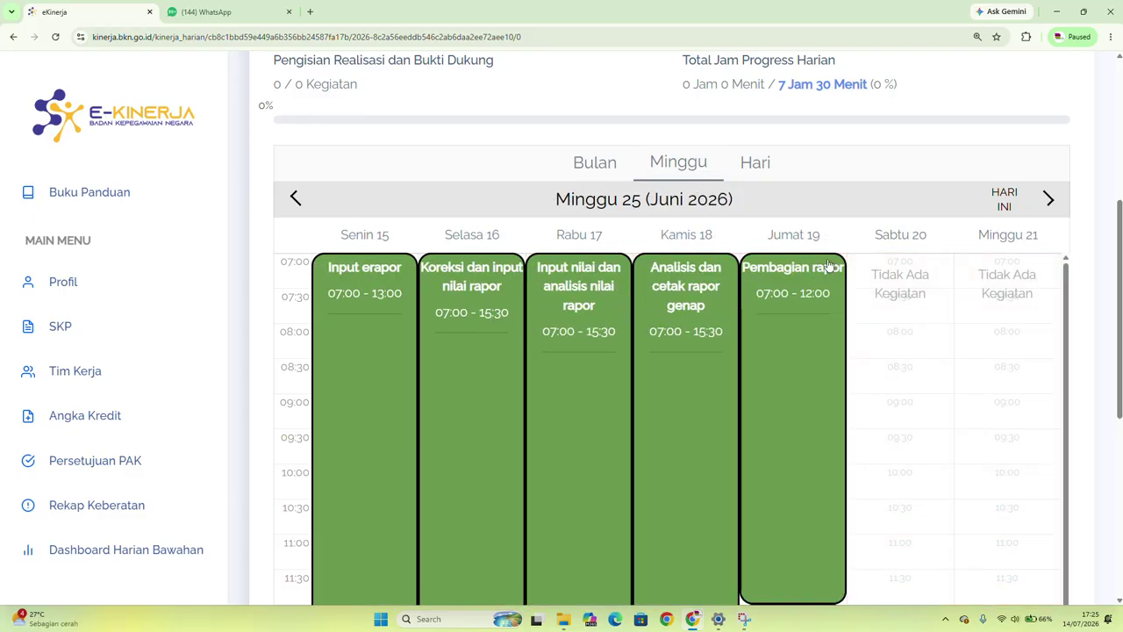
click(1050, 199)
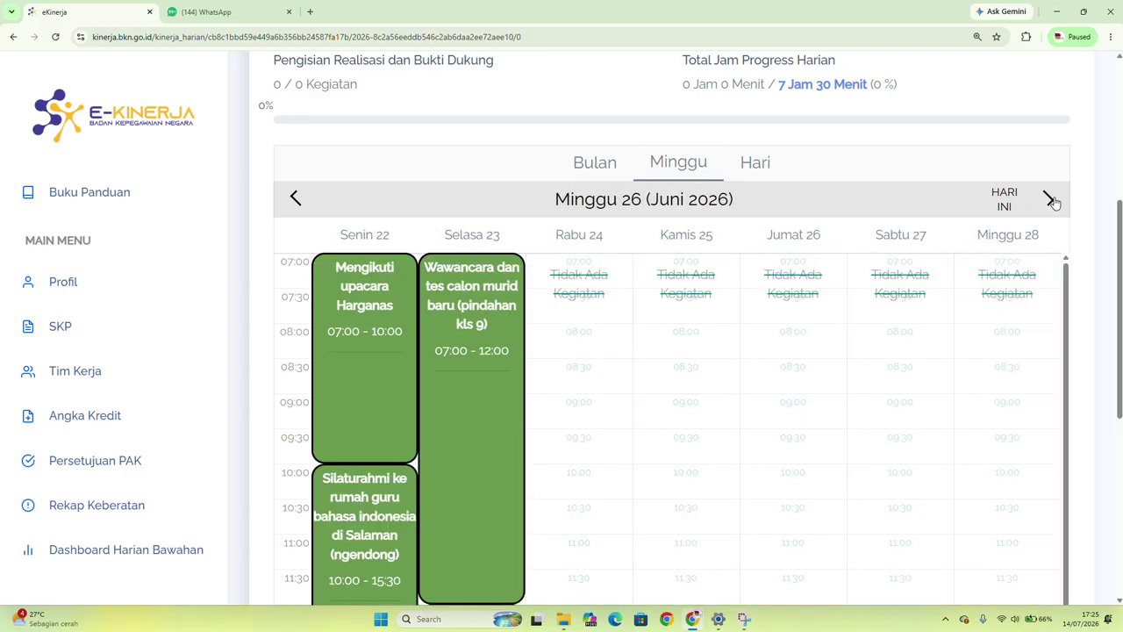
click(1050, 199)
scroll(500, 343, down, 1)
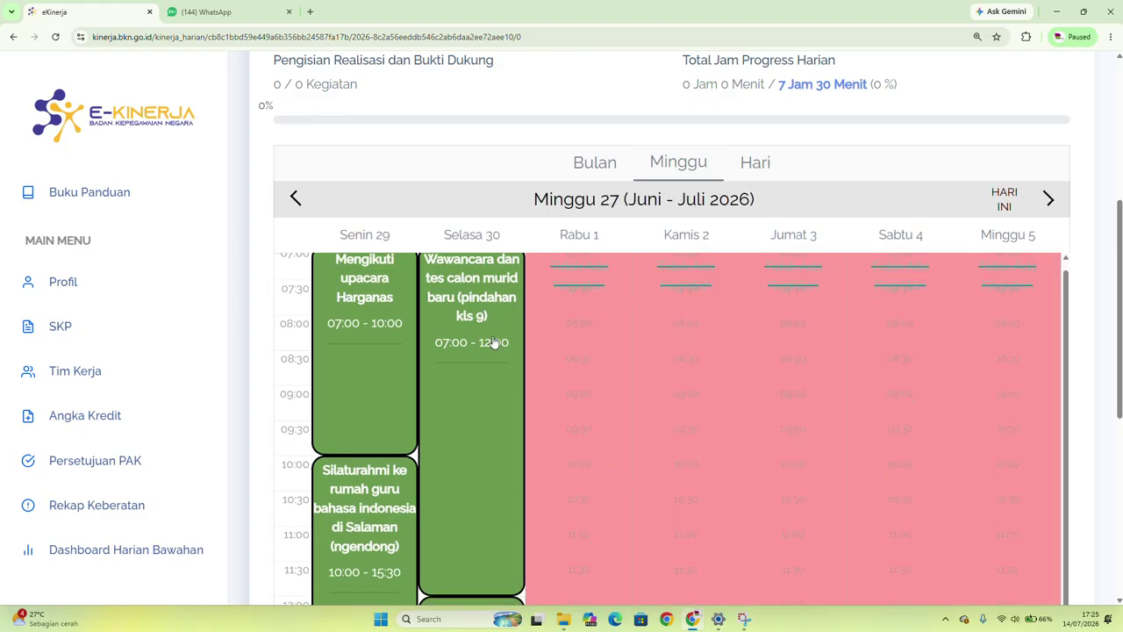
scroll(535, 324, up, 1)
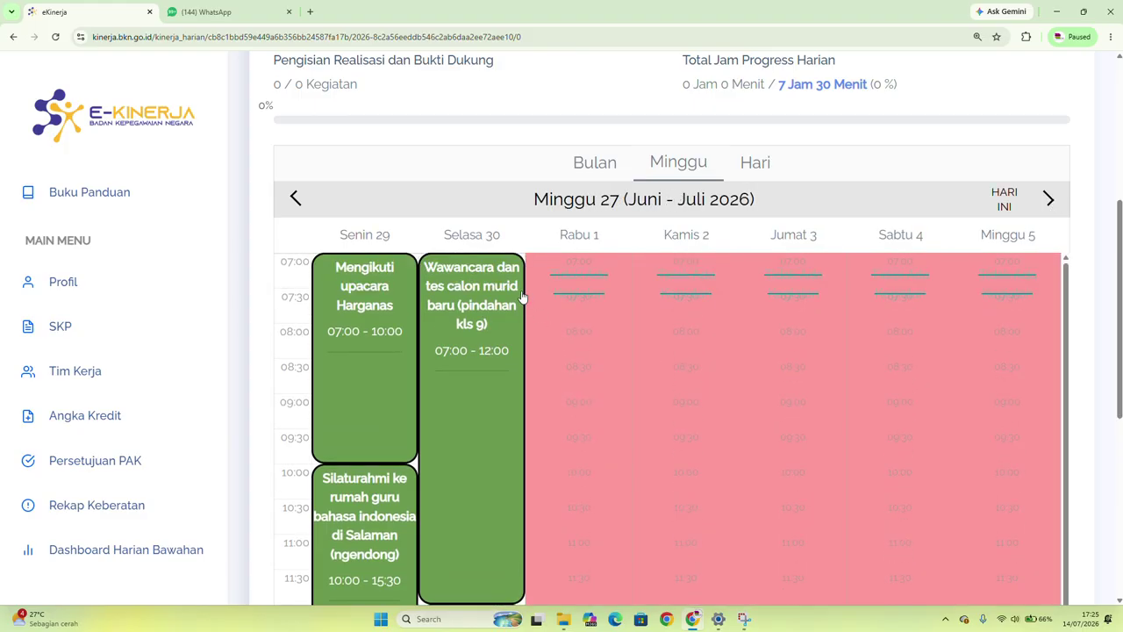
scroll(482, 322, down, 1)
scroll(487, 303, up, 1)
Try to save the Selasa 30 07:00 - 12:00 activity with Selesai Rencana Aksi Periode Ini enabled, and close its edit form
click(462, 349)
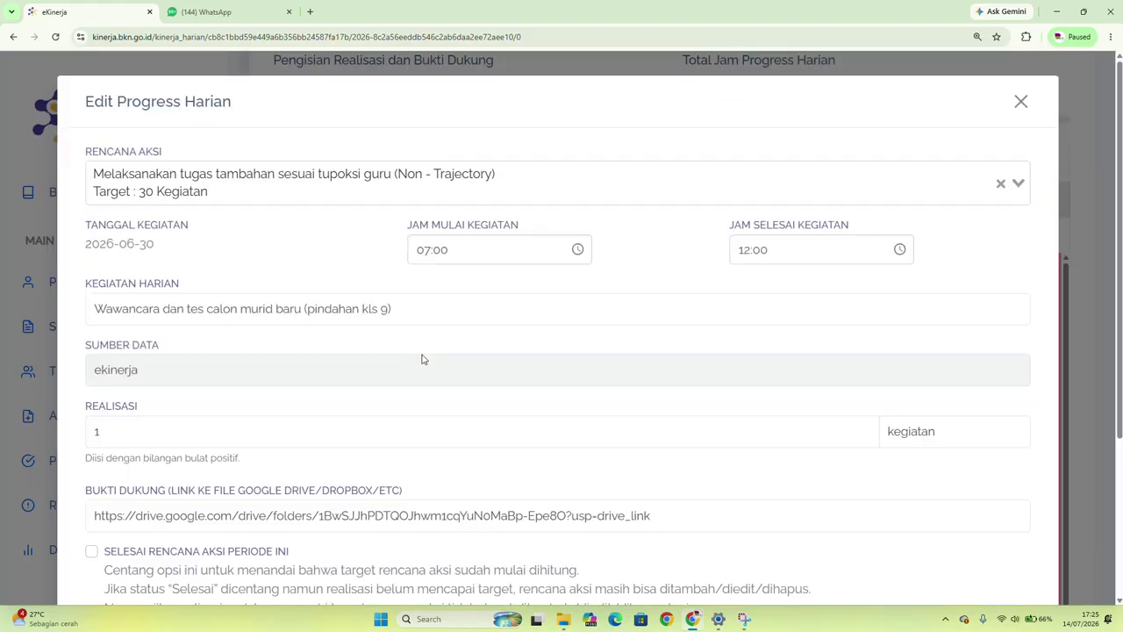
scroll(346, 386, down, 3)
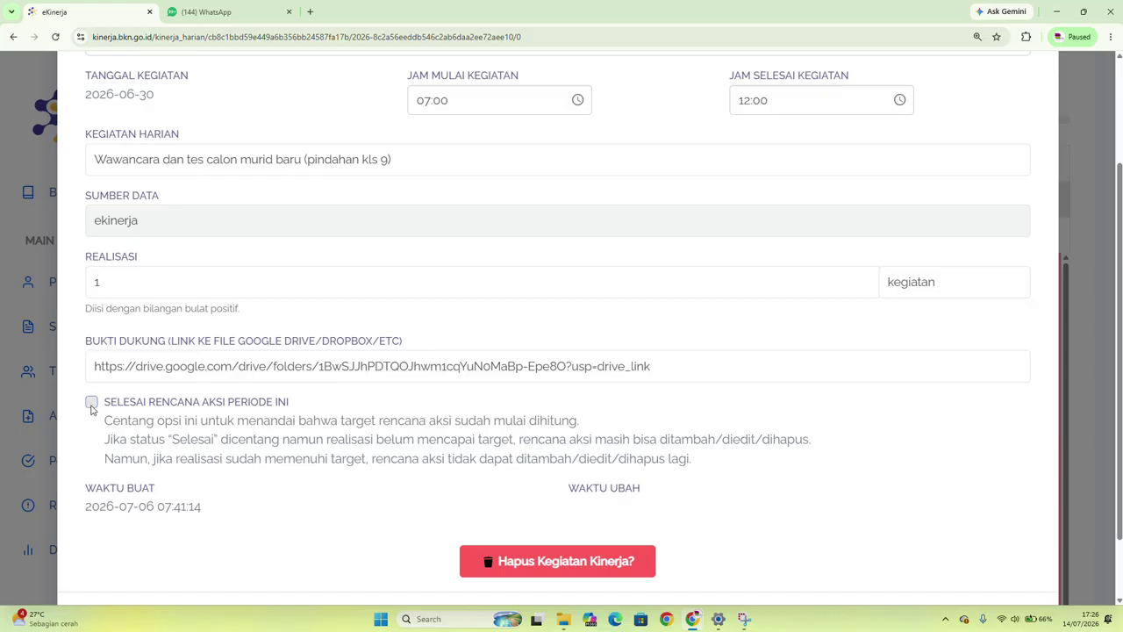
scroll(705, 414, down, 2)
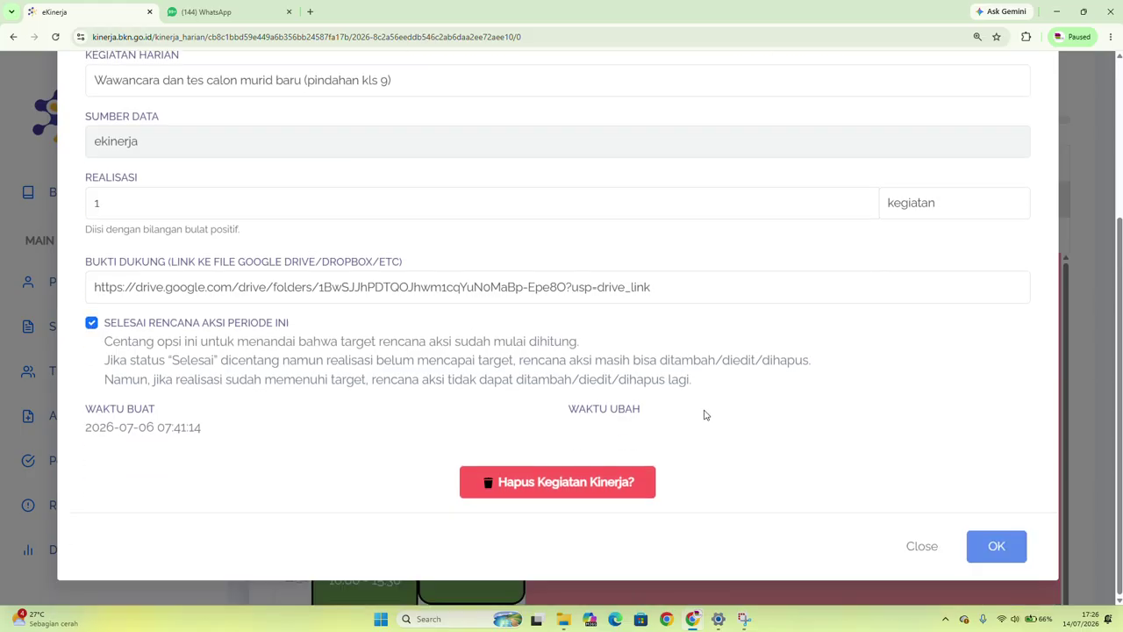
click(997, 546)
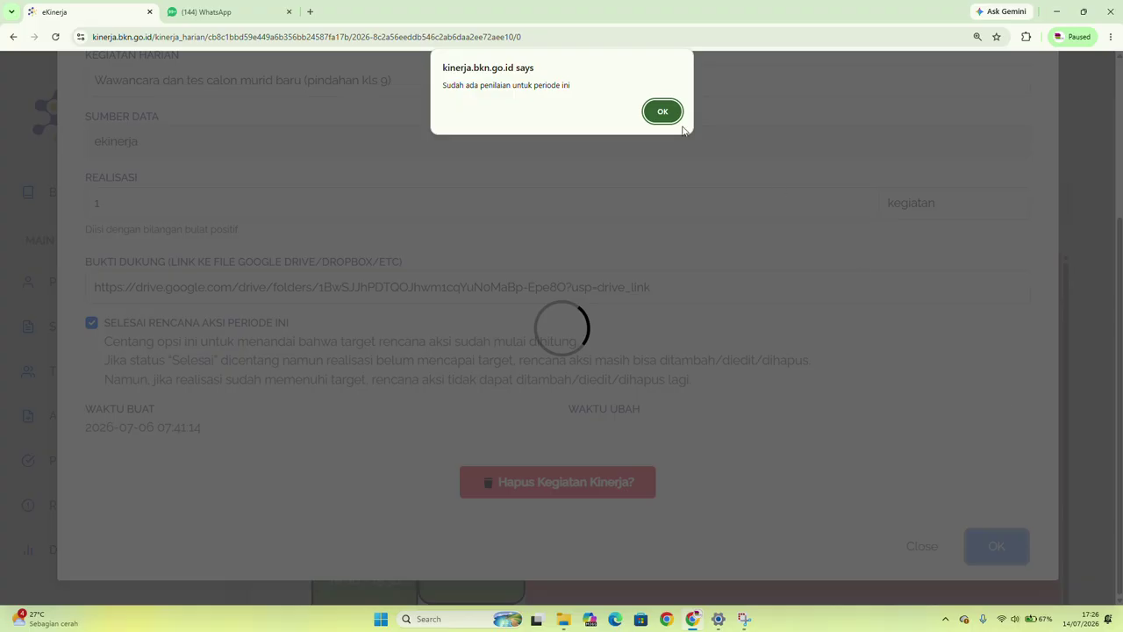
click(662, 112)
scroll(968, 214, up, 5)
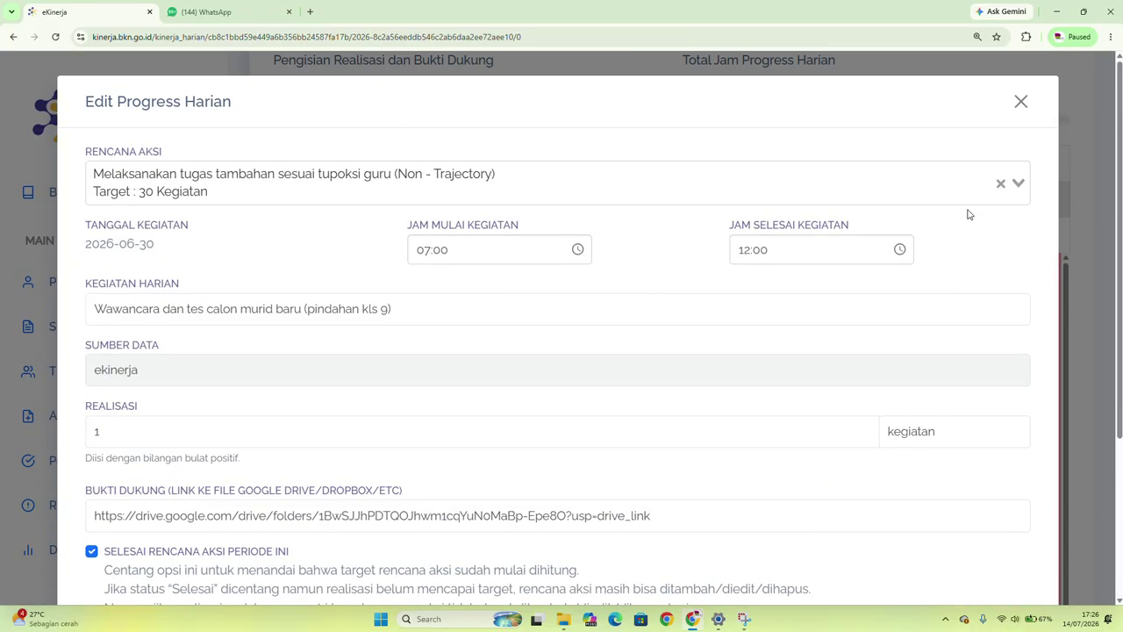
click(1022, 102)
Try to save the Selasa 30 12:00 - 15:30 activity with Selesai Rencana Aksi Periode Ini enabled, and close its edit form
scroll(907, 253, down, 3)
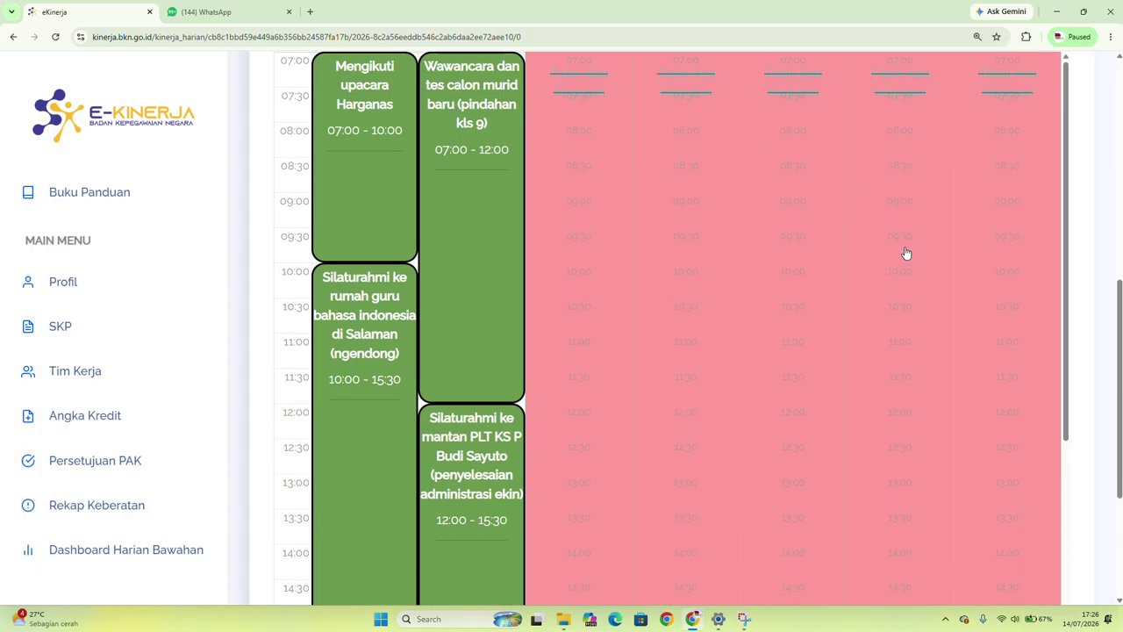
click(507, 439)
scroll(268, 465, down, 2)
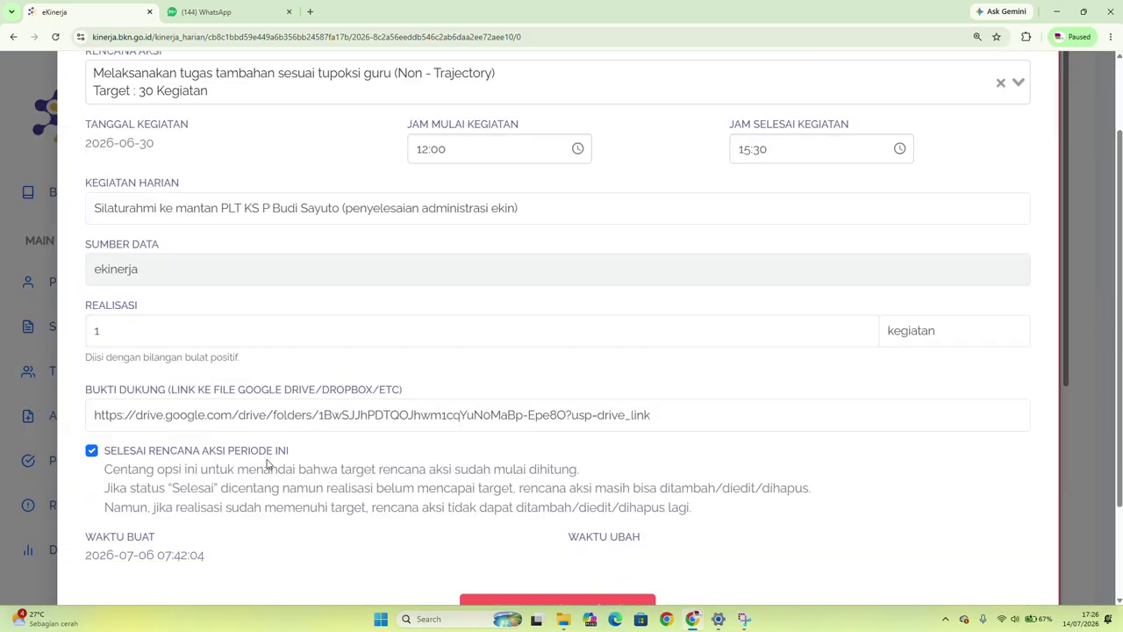
scroll(267, 465, down, 2)
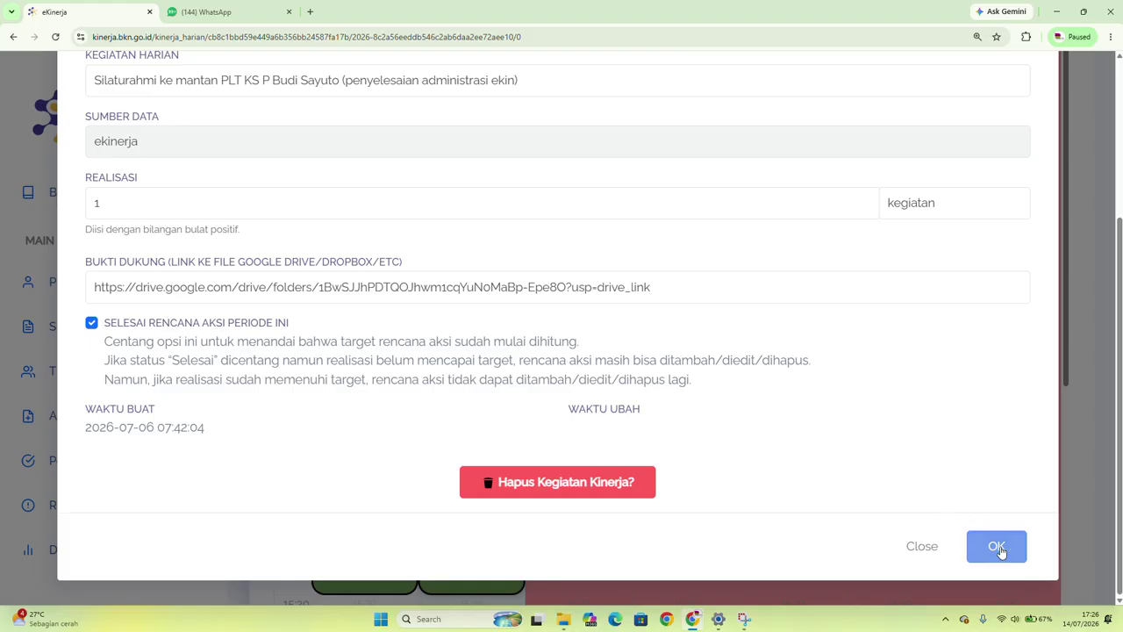
click(999, 548)
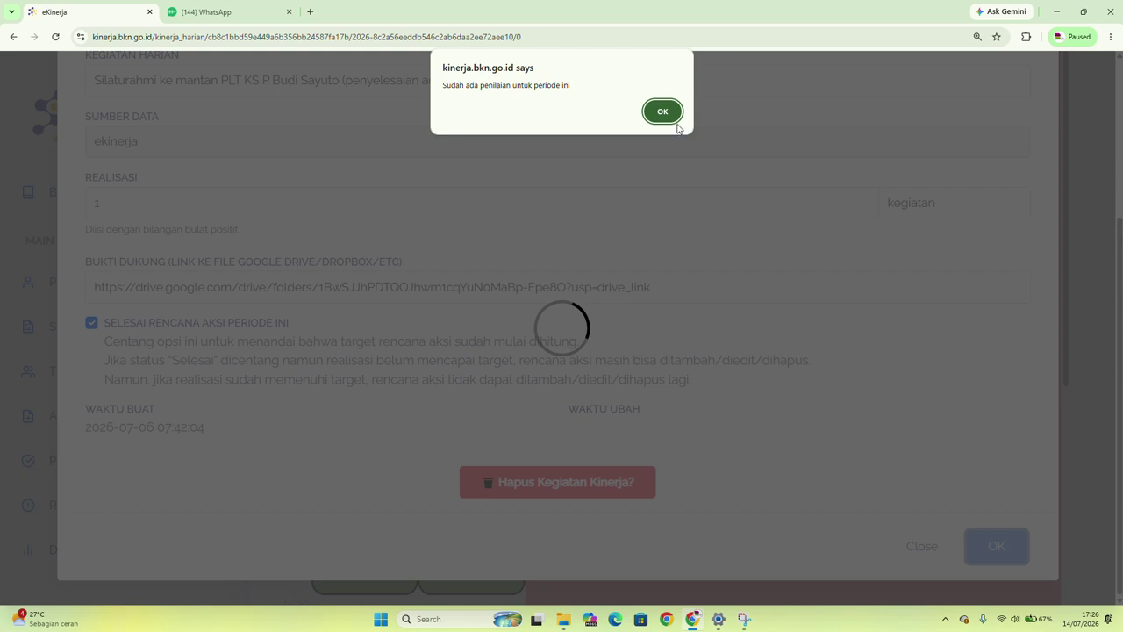
click(665, 114)
click(923, 547)
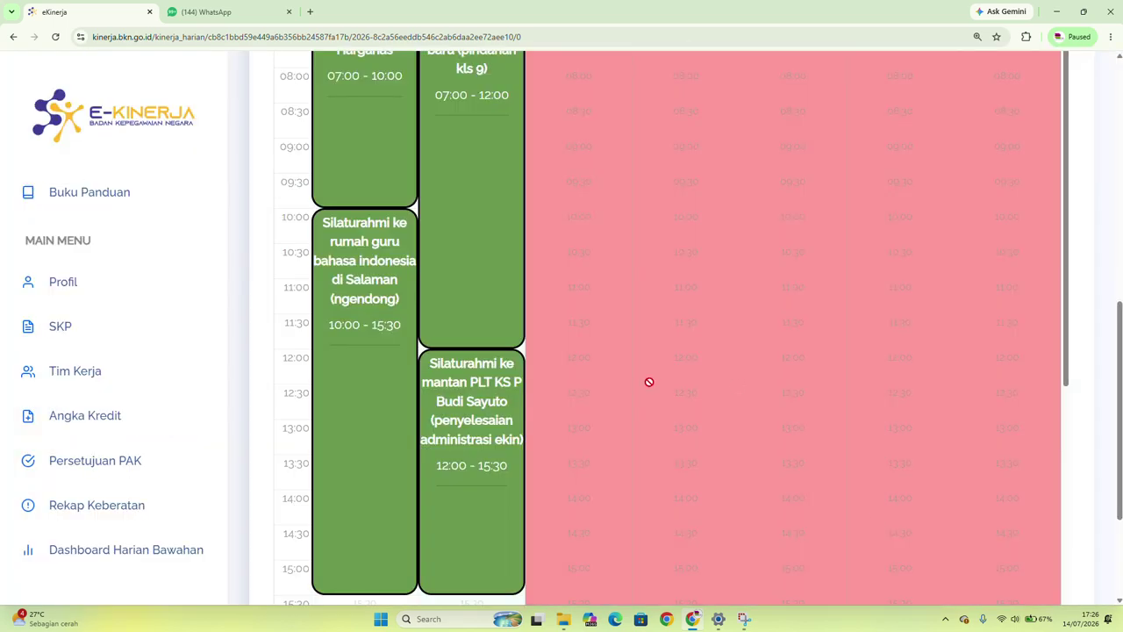
Move the weekly calendar back to Minggu 26 (Juni 2026) and look over its activities
scroll(491, 391, up, 1)
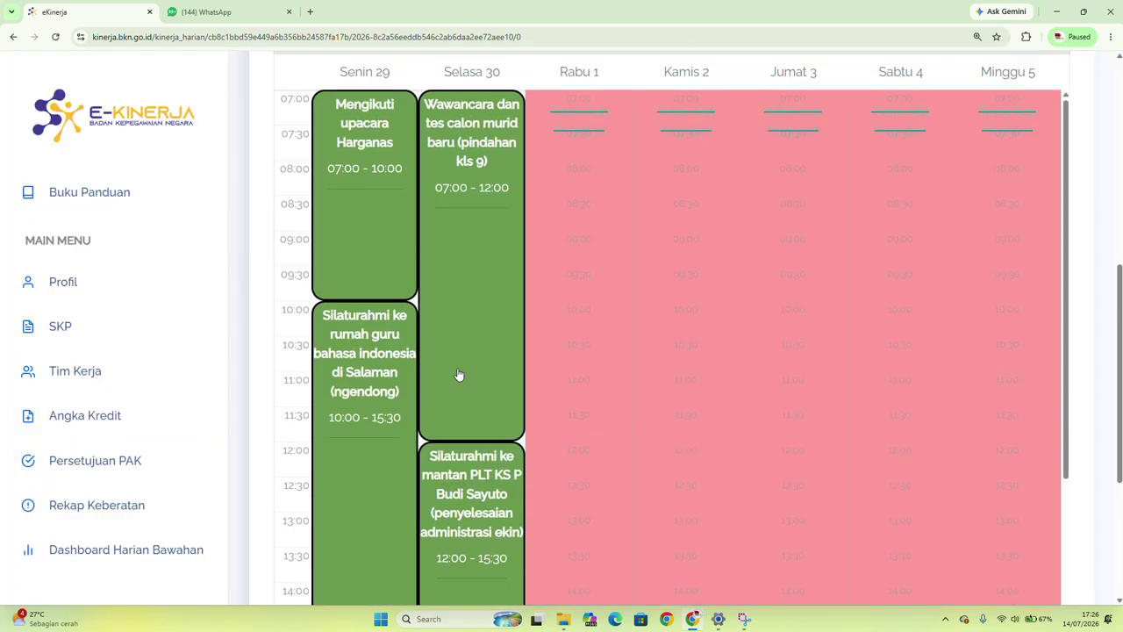
scroll(440, 352, up, 1)
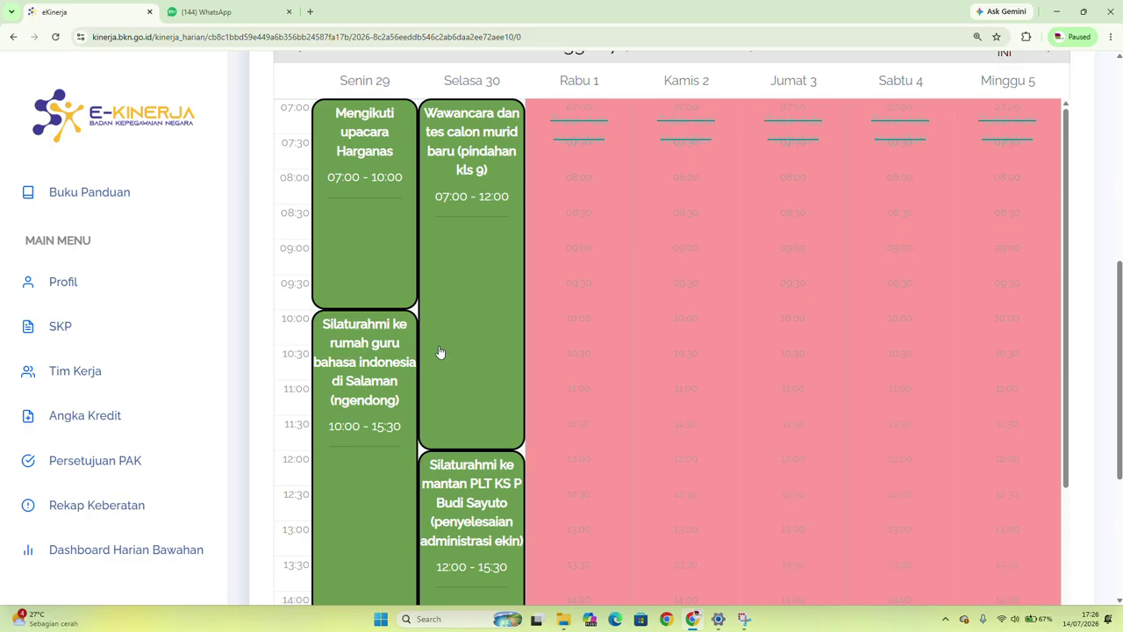
scroll(440, 351, up, 1)
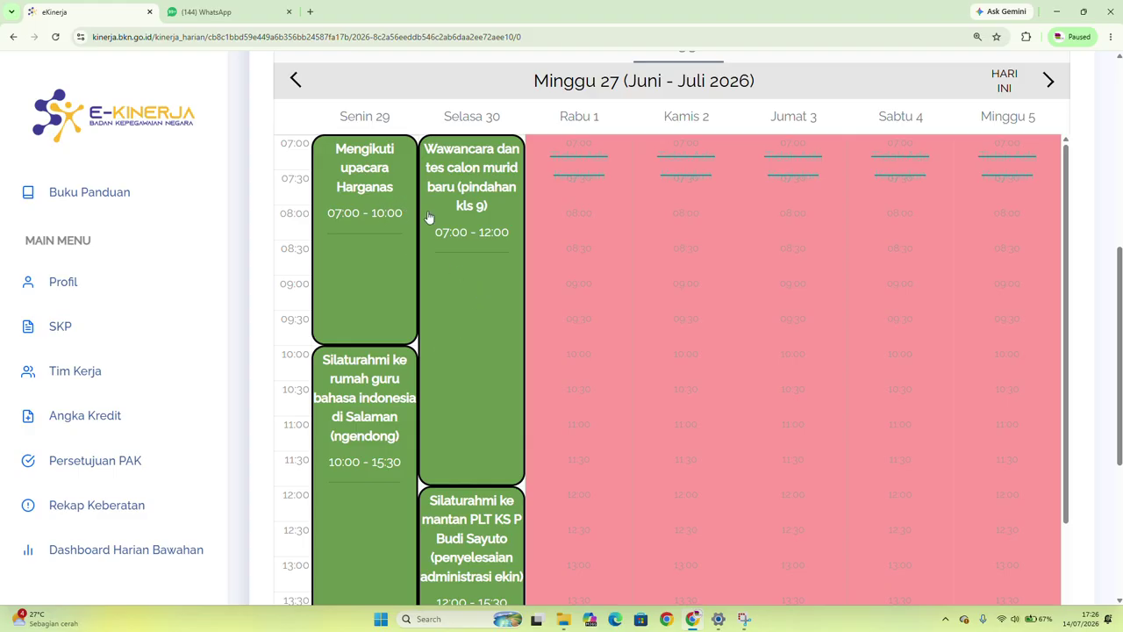
scroll(447, 141, up, 2)
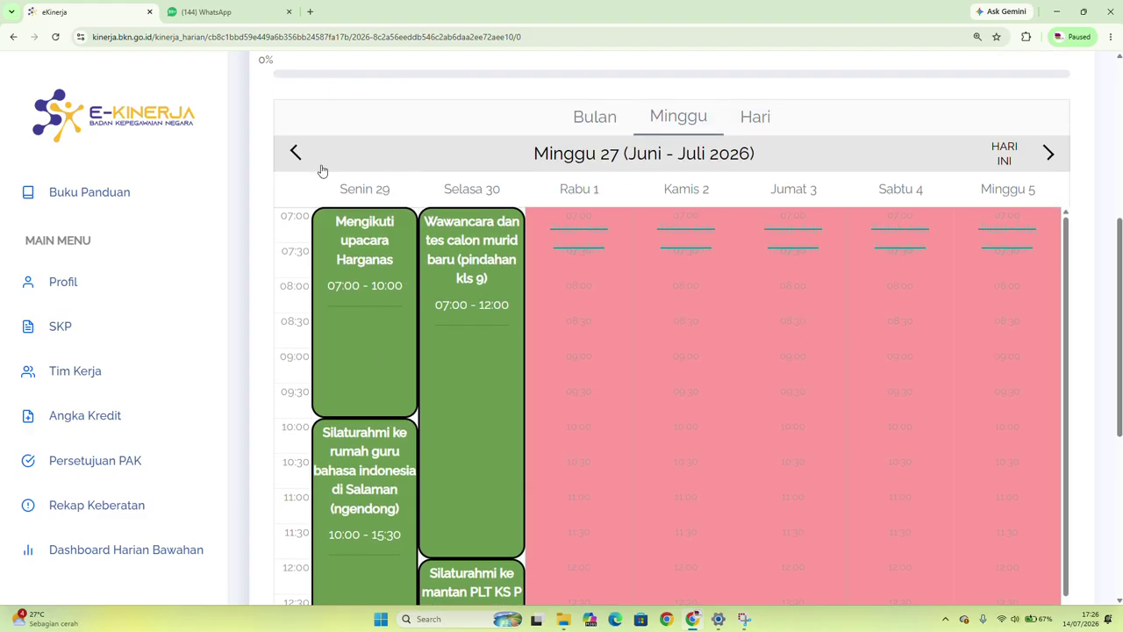
click(295, 154)
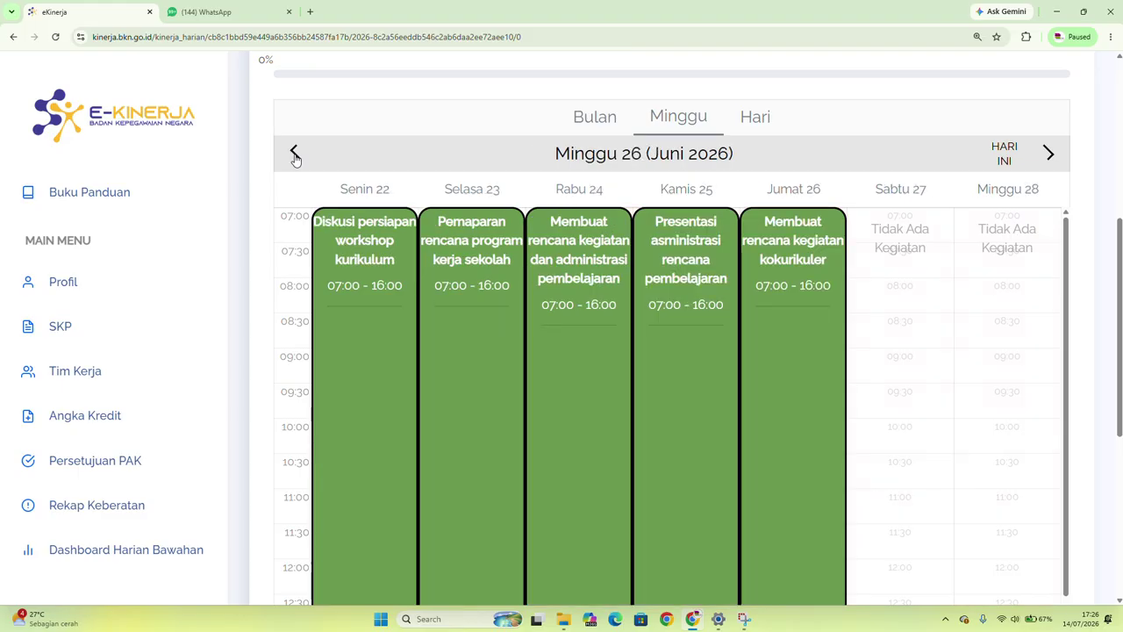
scroll(808, 320, down, 2)
scroll(797, 343, up, 2)
scroll(805, 321, down, 4)
scroll(799, 351, down, 1)
scroll(797, 374, up, 3)
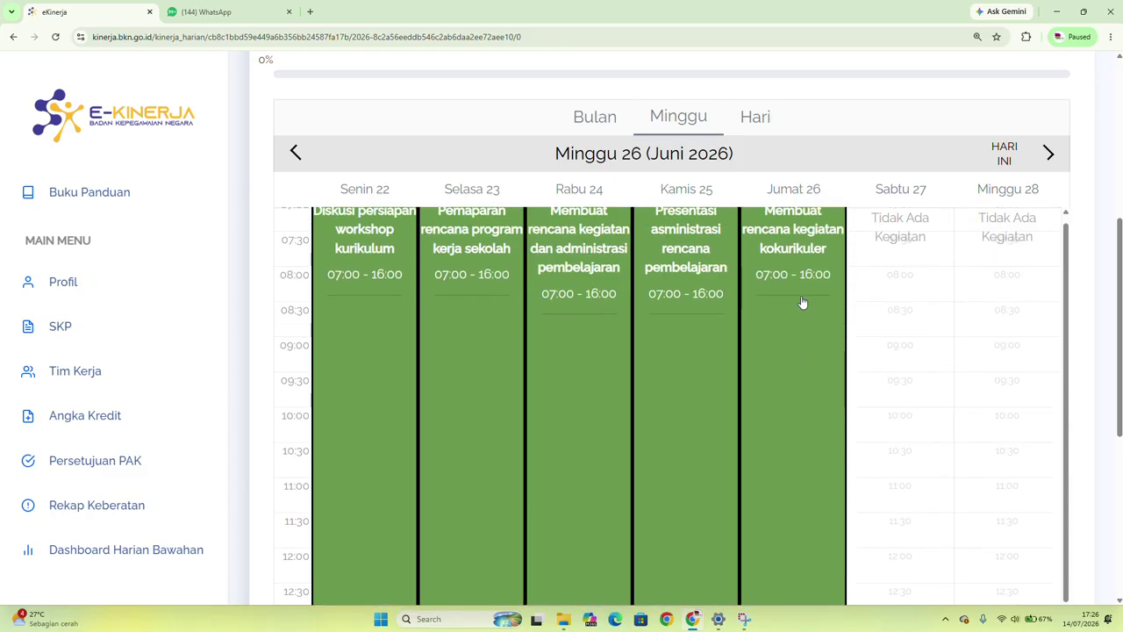
Open the Jumat 26 activity "Membuat rencana kegiatan kokurikuler", examine its trajectory action plan form, and close it without changes
click(802, 306)
scroll(293, 431, down, 2)
scroll(451, 325, up, 2)
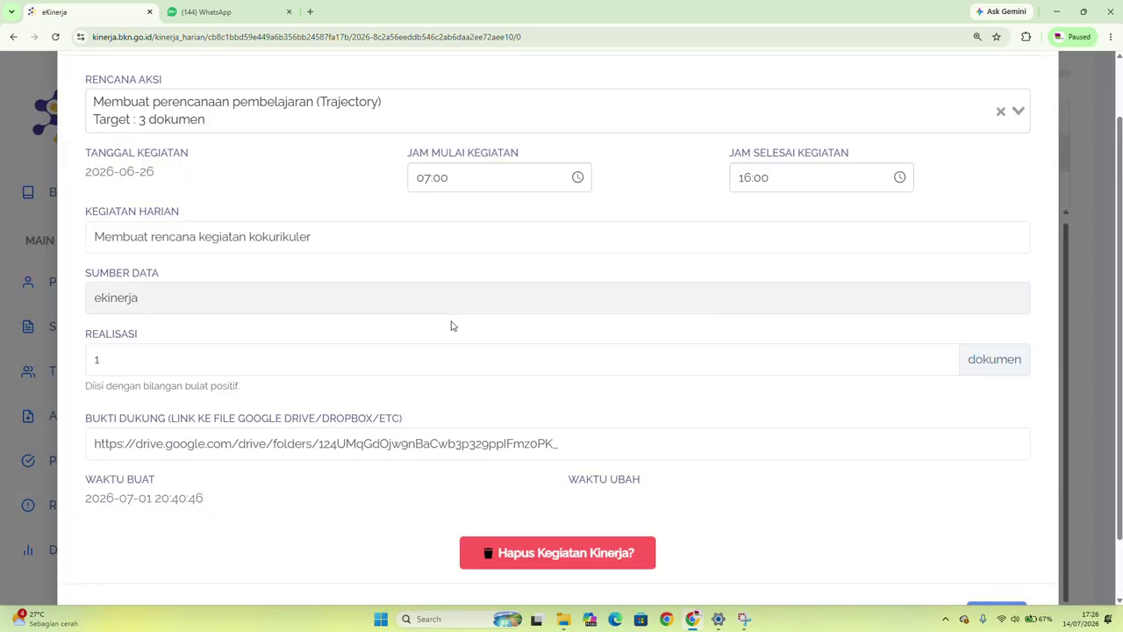
scroll(374, 178, down, 2)
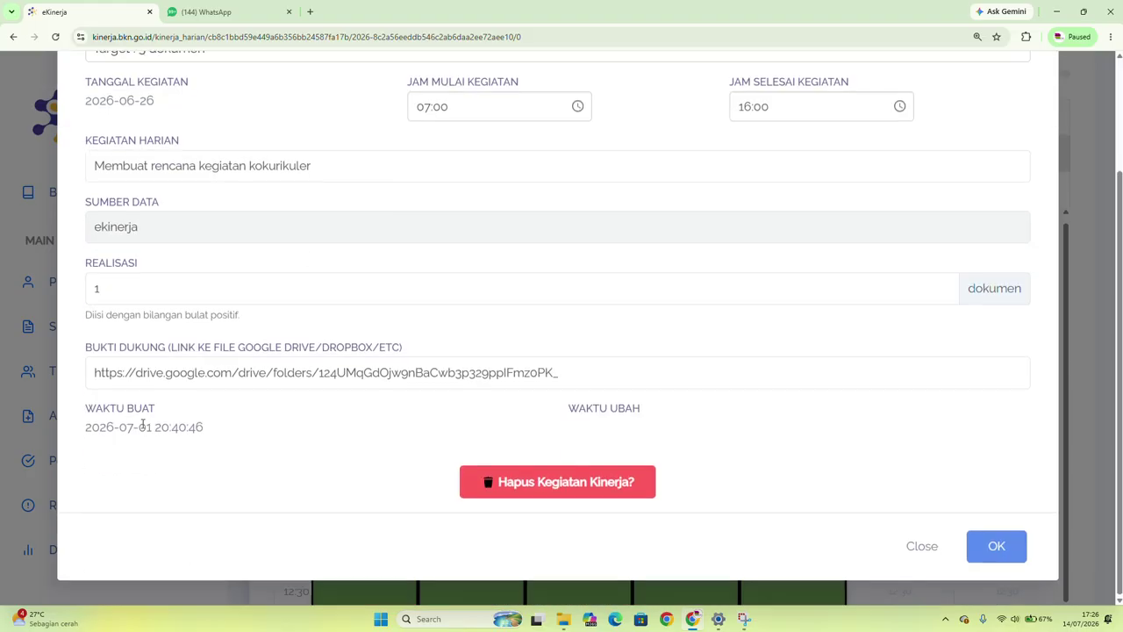
click(924, 562)
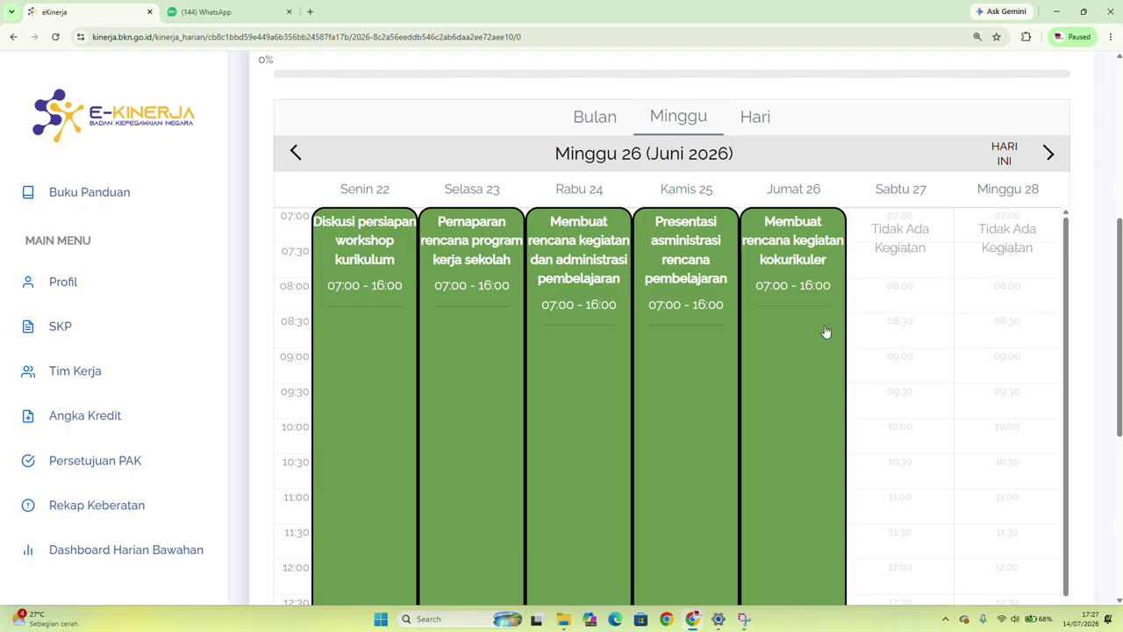
Switch to WhatsApp and read the school group's third instruction about calculating the realisasi
scroll(826, 332, up, 2)
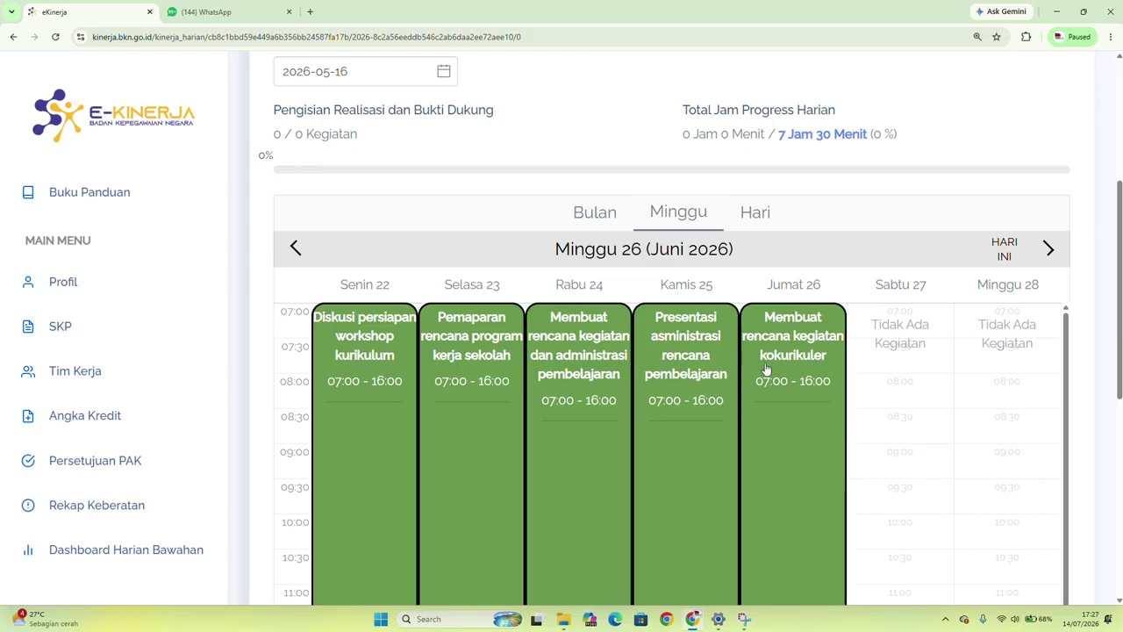
click(206, 12)
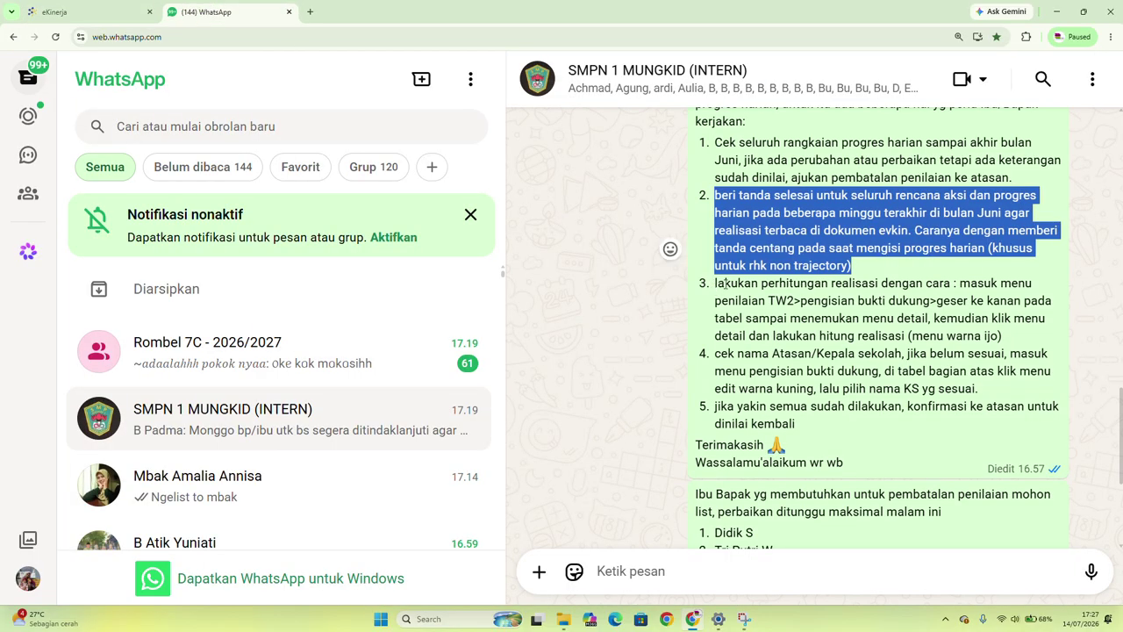
drag(712, 282, 1009, 342)
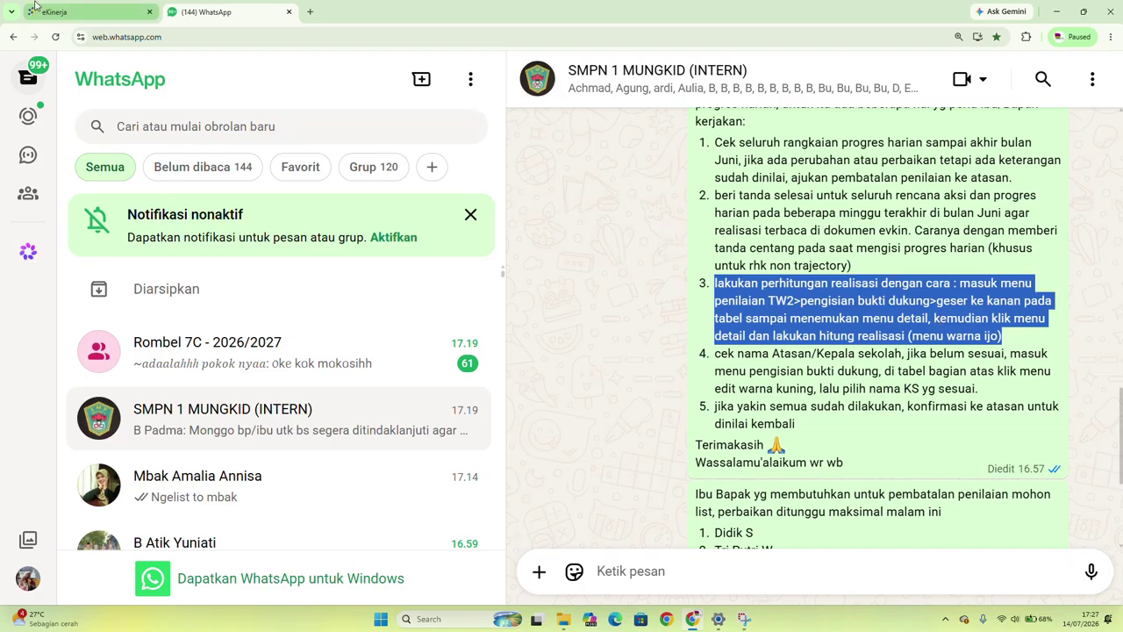
Return to eKinerja and open the Penilaian page of the SKP for 1 Januari 2026 - 31 Desember 2026
click(87, 14)
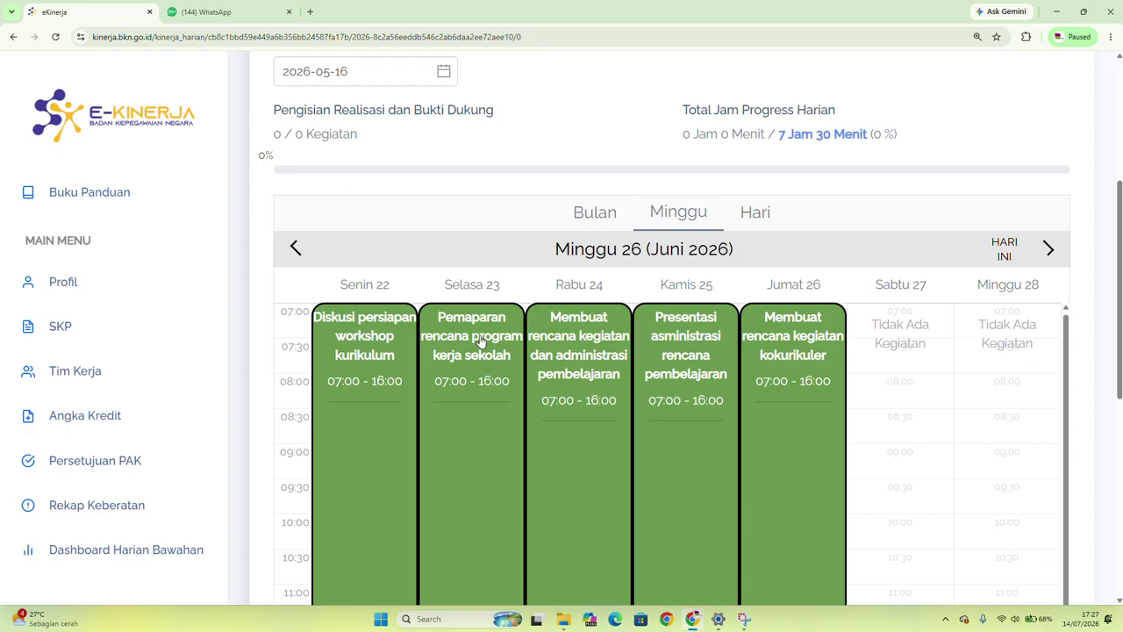
scroll(481, 340, down, 1)
scroll(426, 367, up, 1)
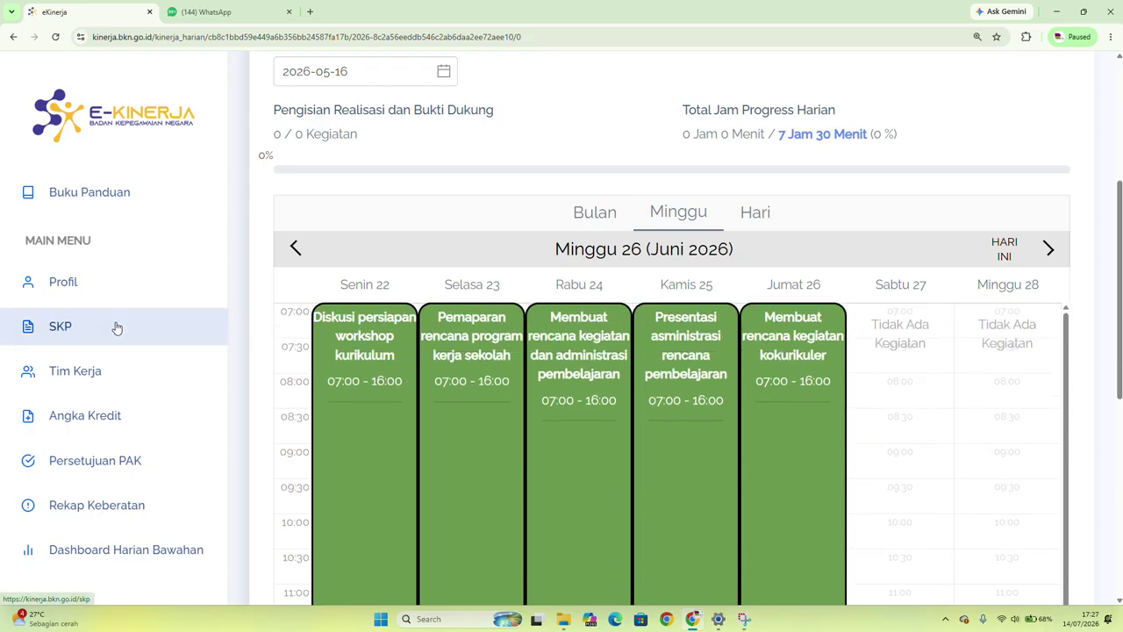
click(132, 328)
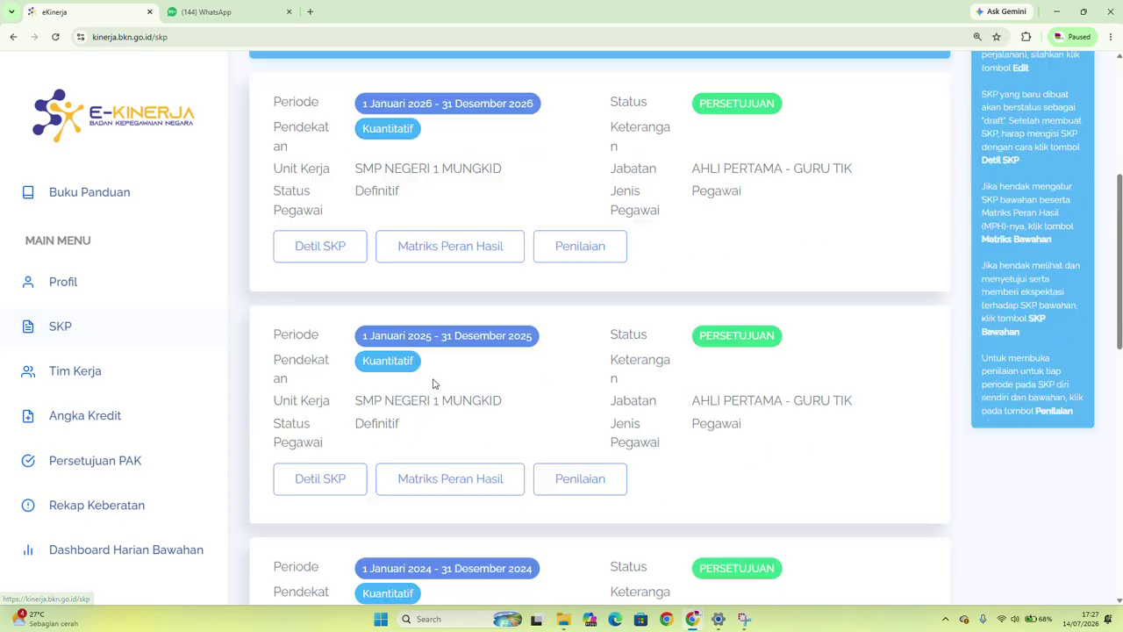
scroll(431, 381, down, 2)
click(574, 228)
Open Pengisian Bukti Dukung dan Lihat Hasil for Penilaian Triwulan II
scroll(510, 456, down, 5)
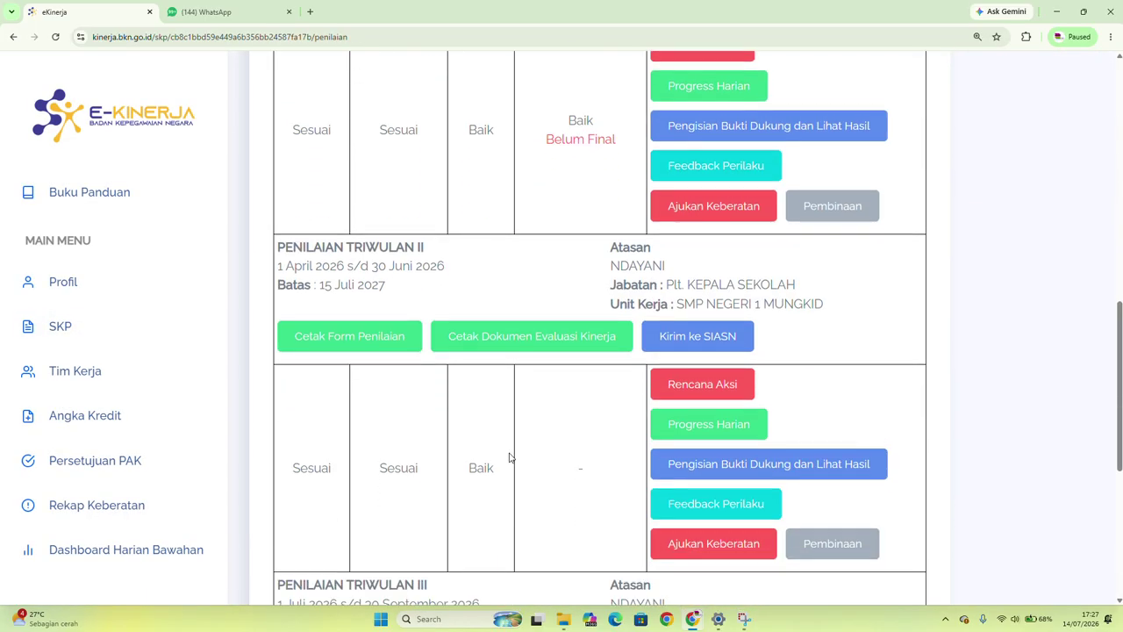
scroll(616, 331, down, 1)
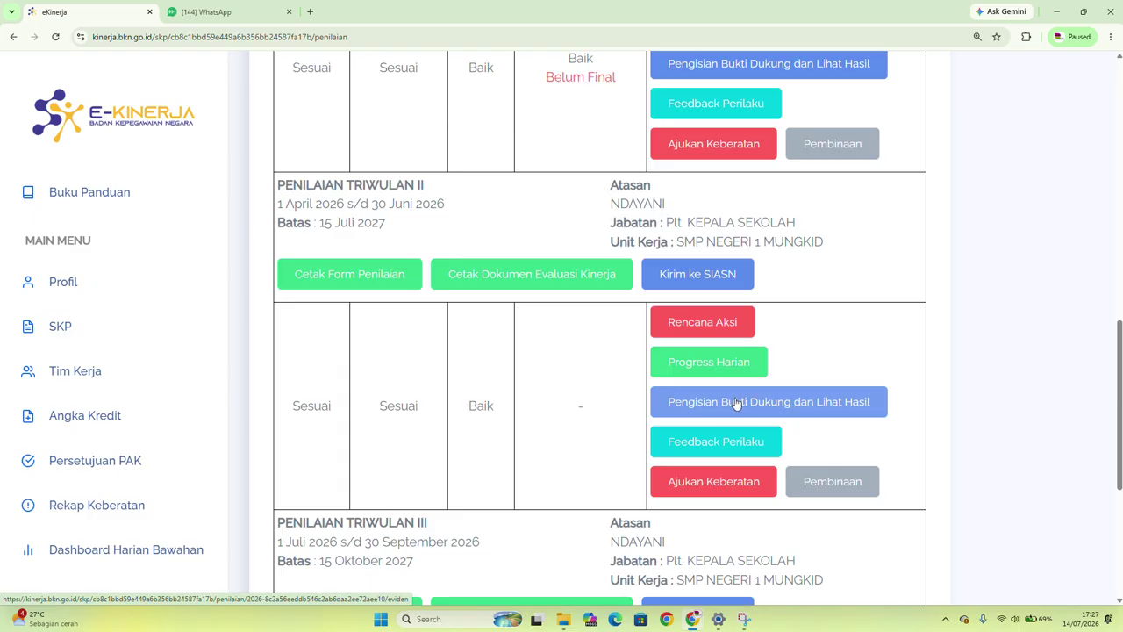
click(753, 404)
Examine the Hasil Kerja table across to each row's action plan target, realisasi and Detail option
scroll(716, 422, down, 7)
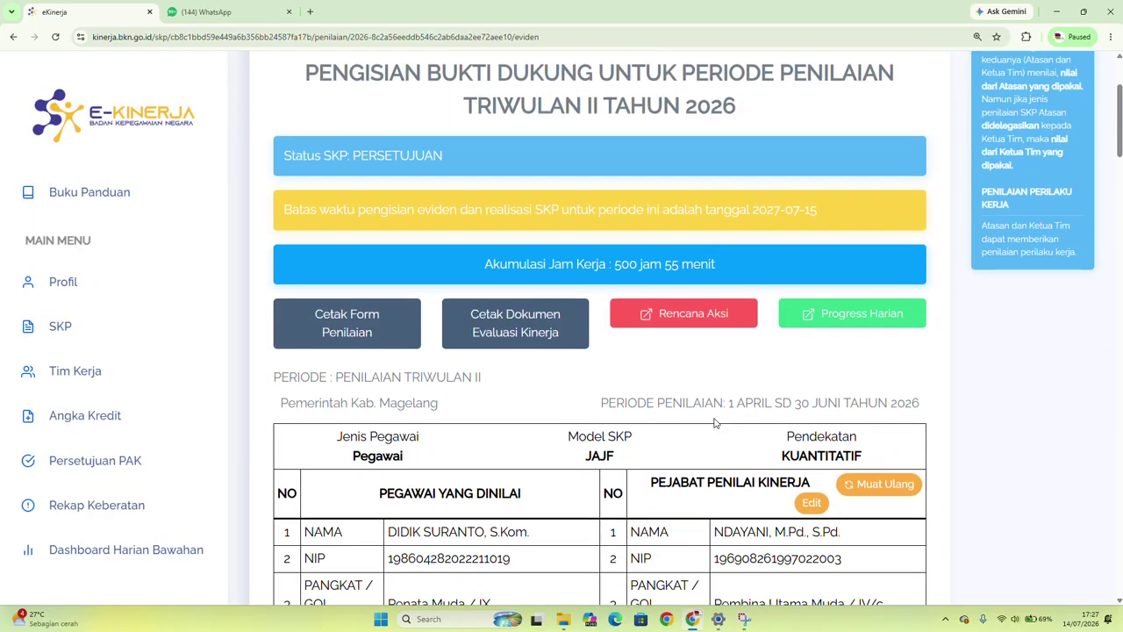
scroll(717, 409, down, 3)
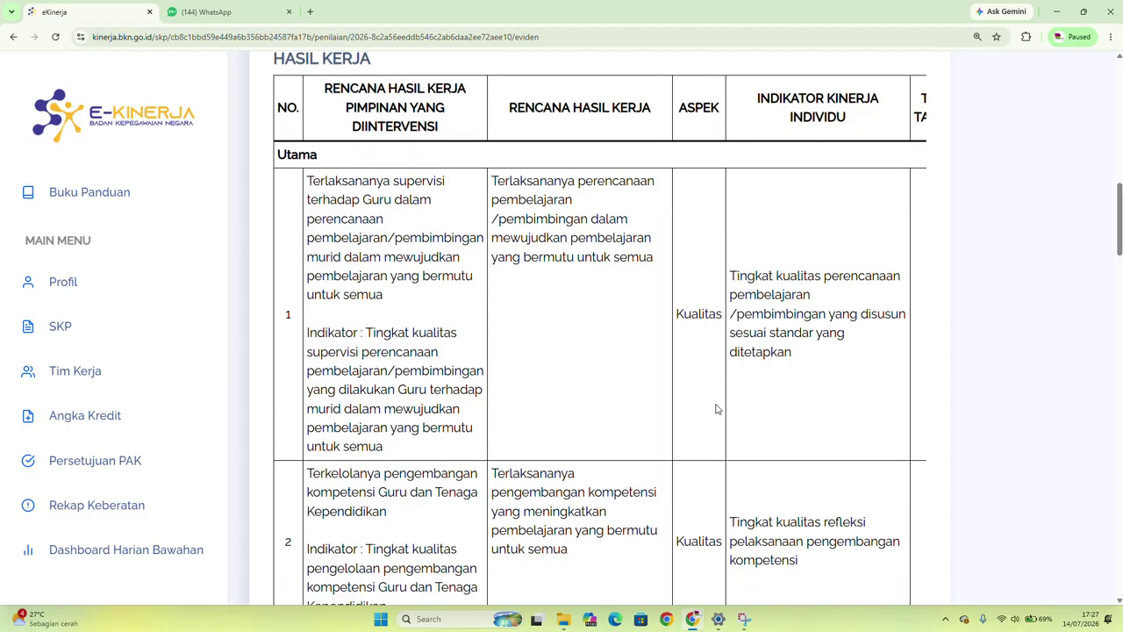
scroll(709, 378, up, 3)
scroll(709, 342, down, 3)
scroll(711, 335, down, 3)
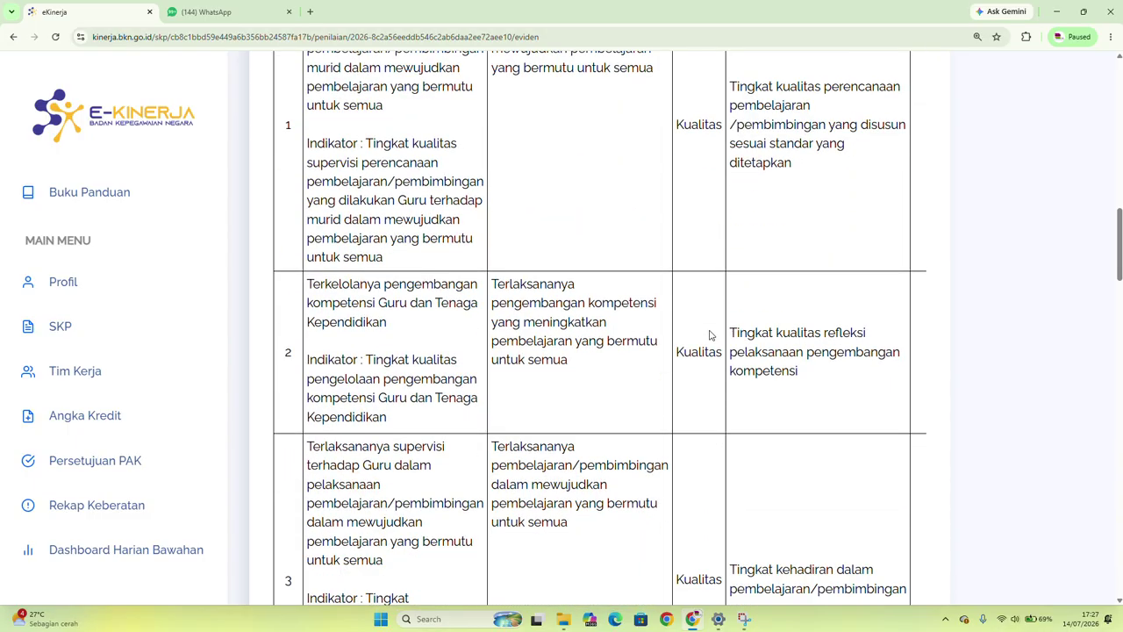
scroll(711, 336, up, 4)
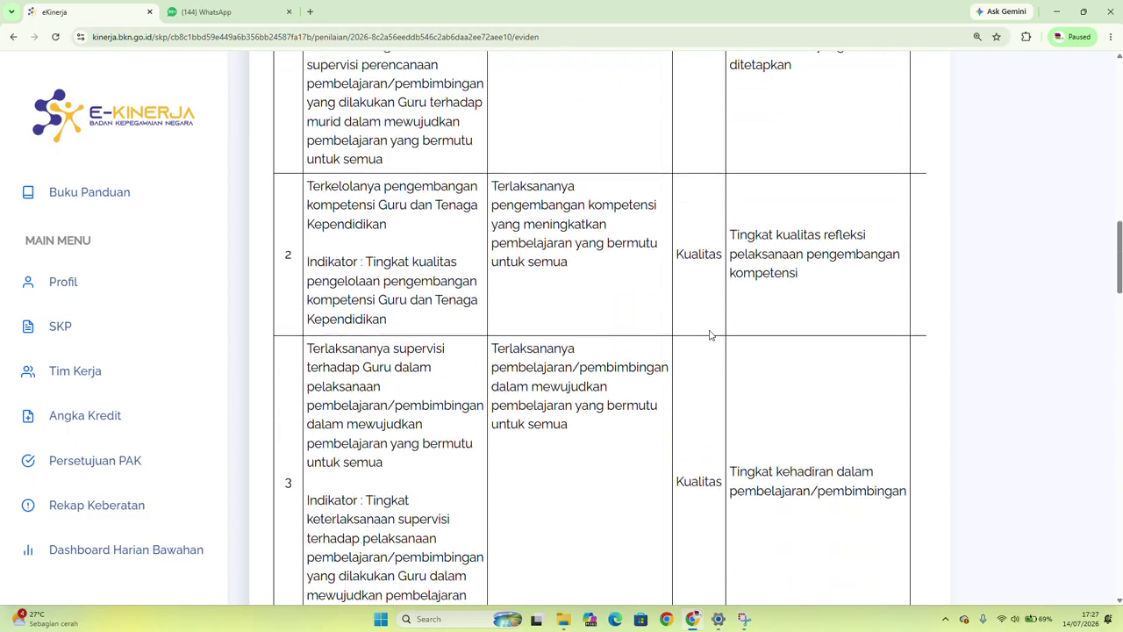
scroll(711, 336, down, 2)
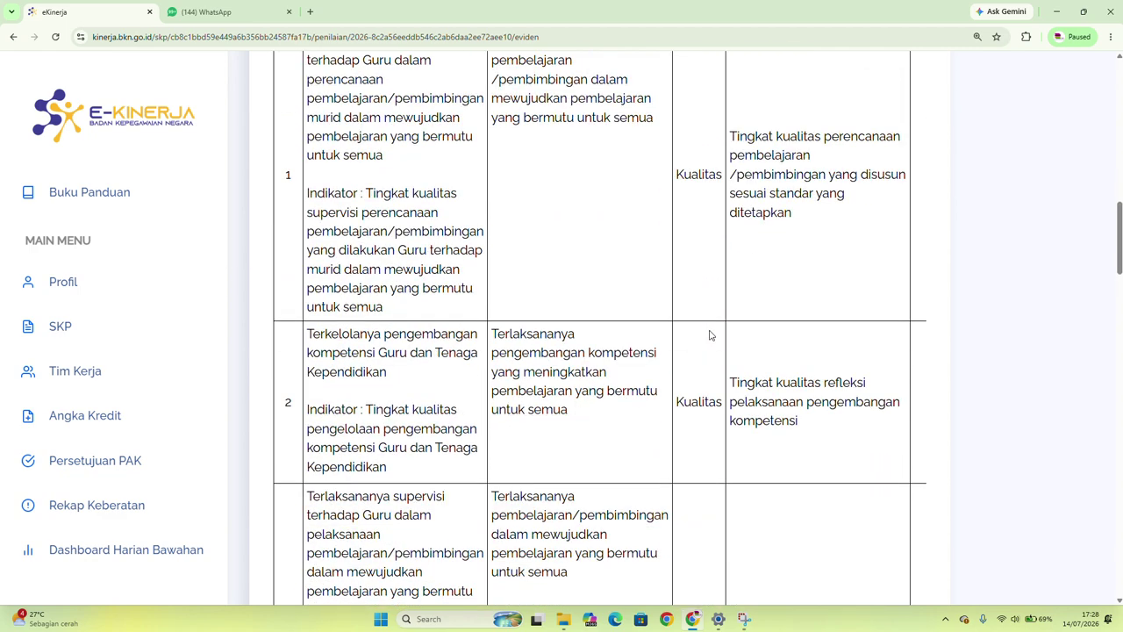
scroll(751, 354, right, 5)
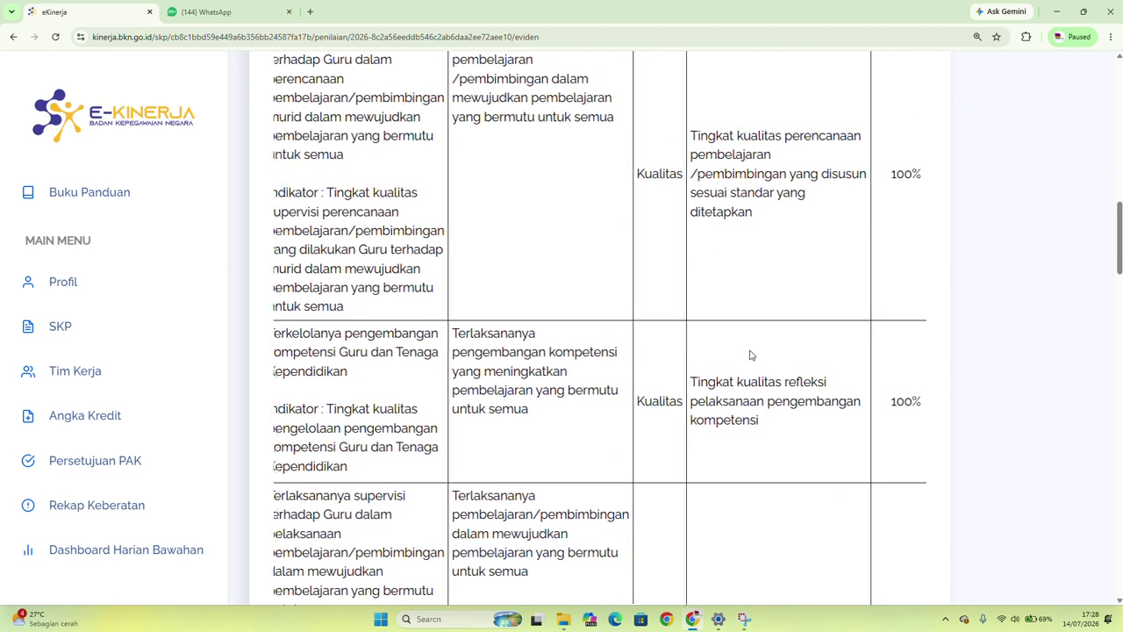
scroll(750, 353, right, 2)
scroll(750, 353, up, 2)
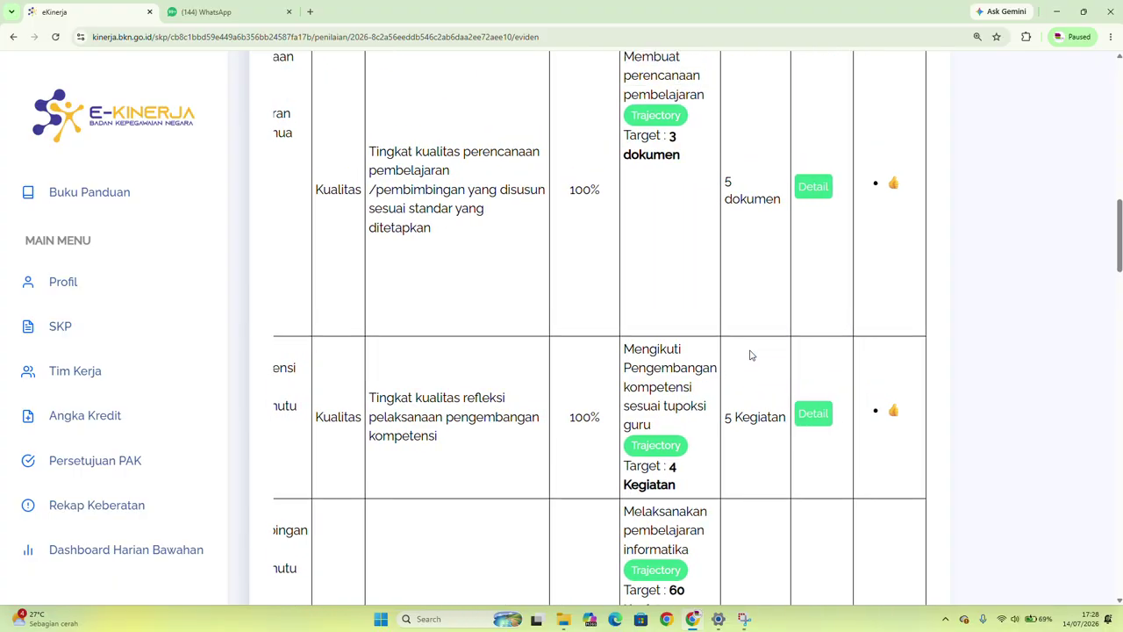
scroll(751, 355, down, 3)
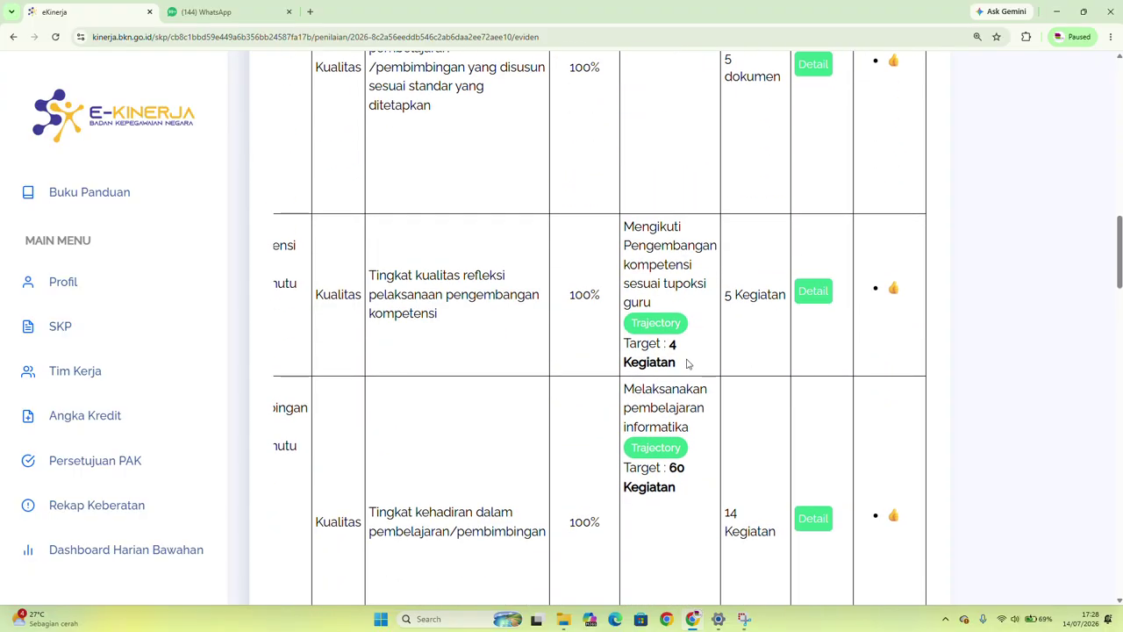
Compare the realisasi with the action plan target for Membuat perencanaan pembelajaran in the Hasil Kerja table
scroll(663, 303, up, 3)
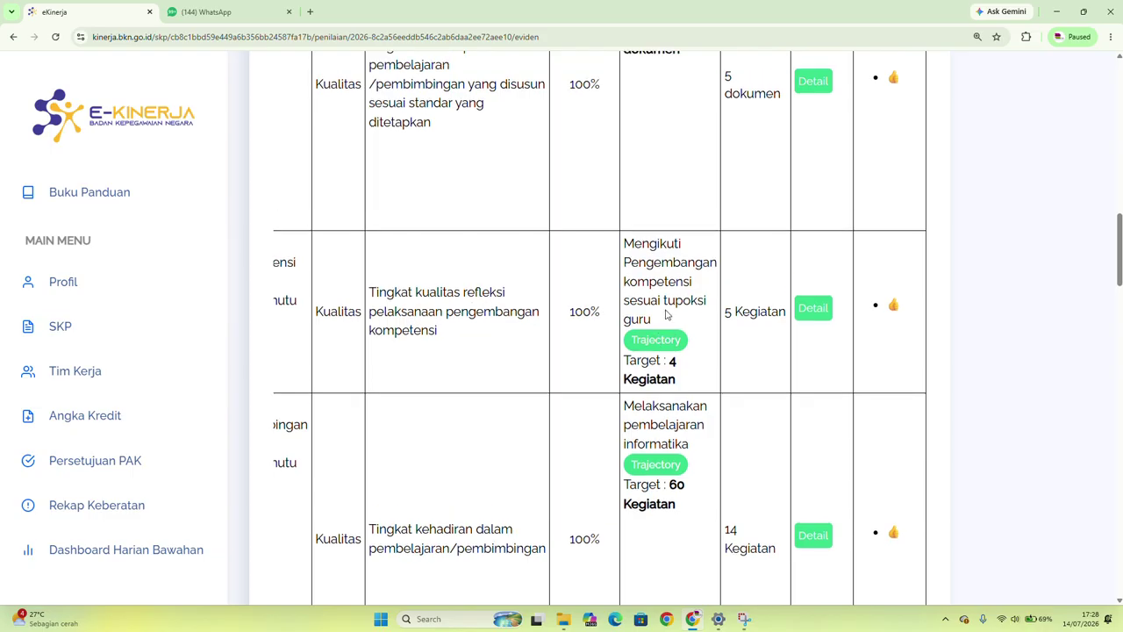
scroll(768, 199, up, 1)
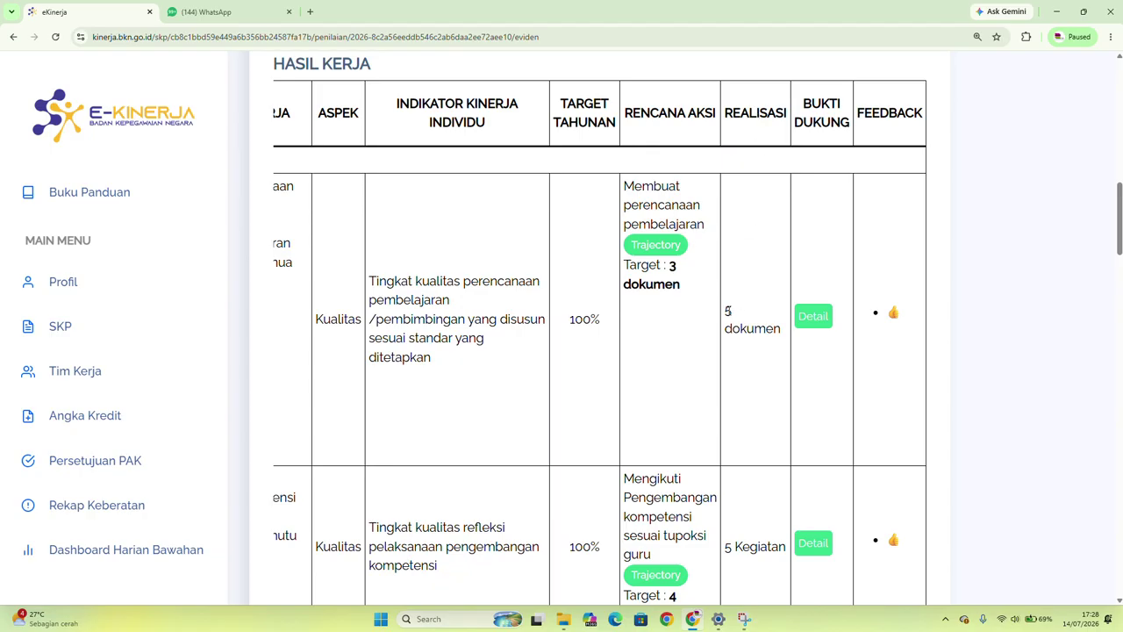
drag(727, 317, 781, 330)
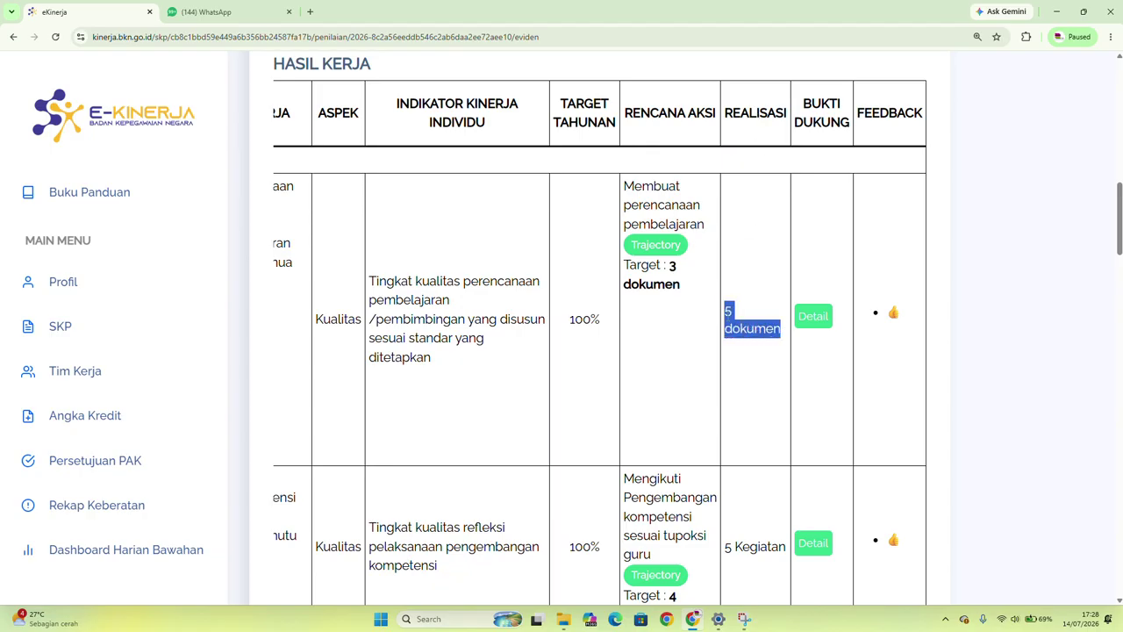
click(671, 265)
drag(672, 265, 688, 286)
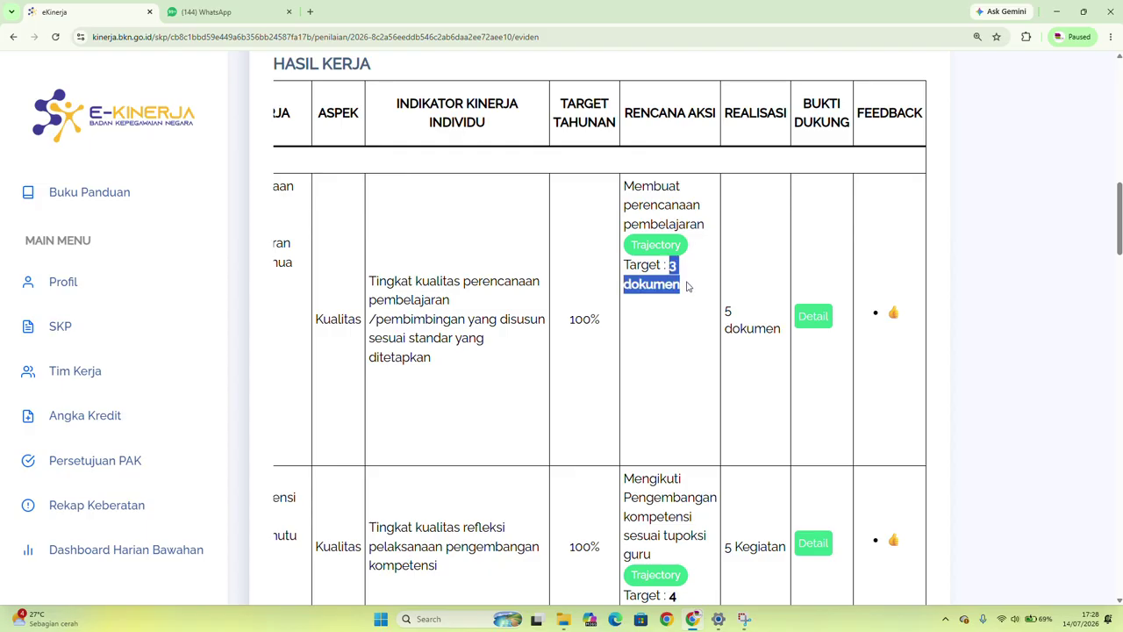
drag(725, 319, 783, 335)
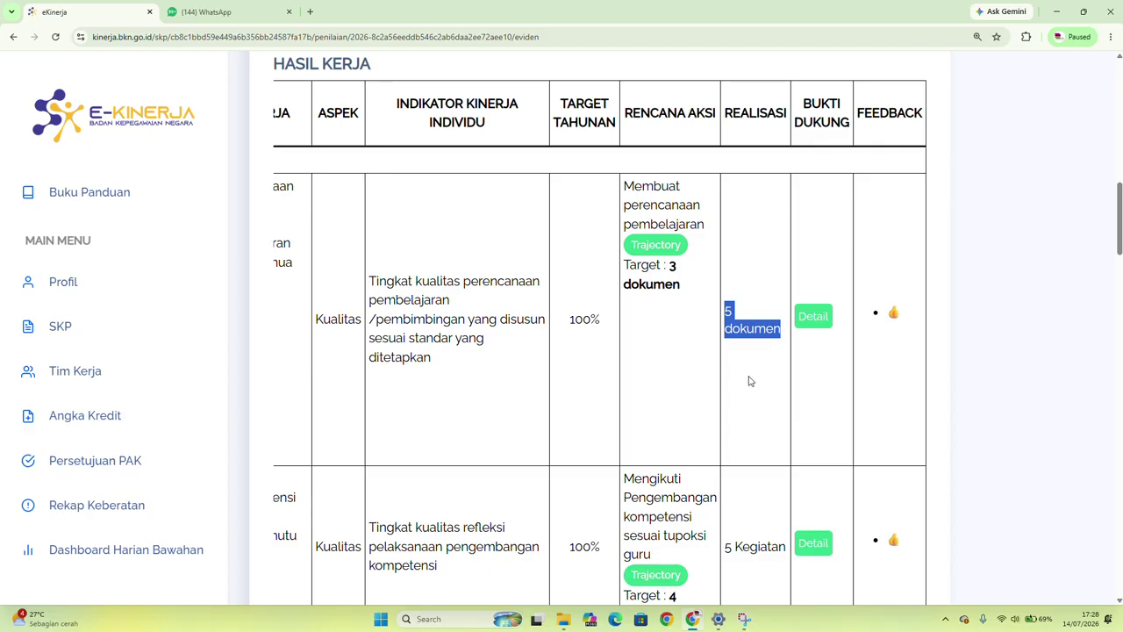
click(760, 325)
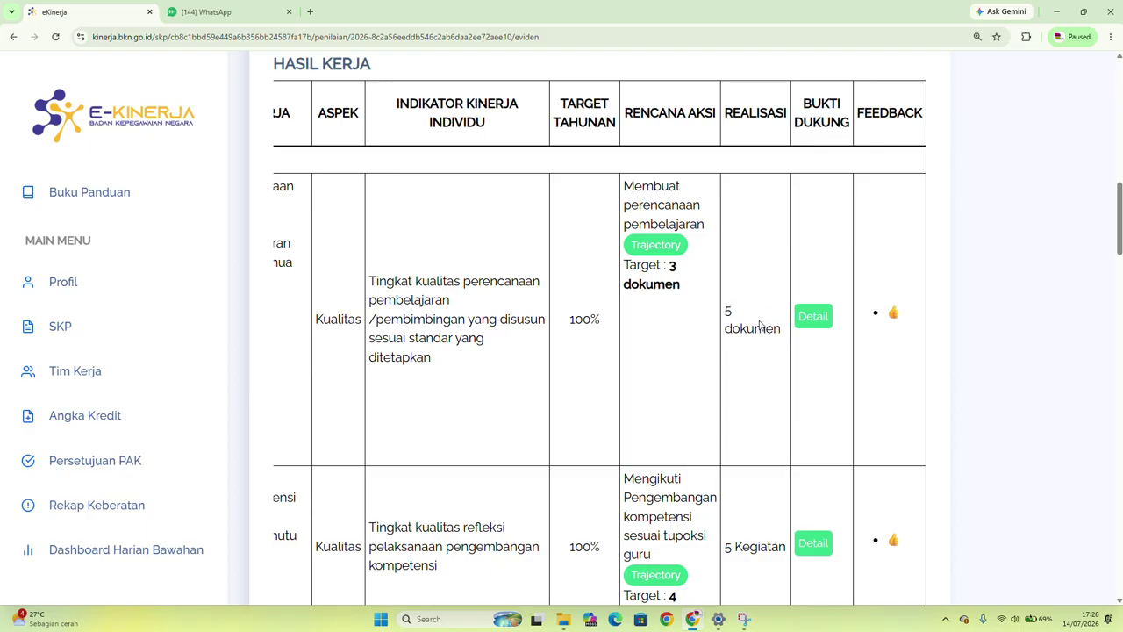
Open the Detail Bukti Dukung of Membuat perencanaan pembelajaran and run Hitung Realisasi for it
scroll(742, 310, down, 7)
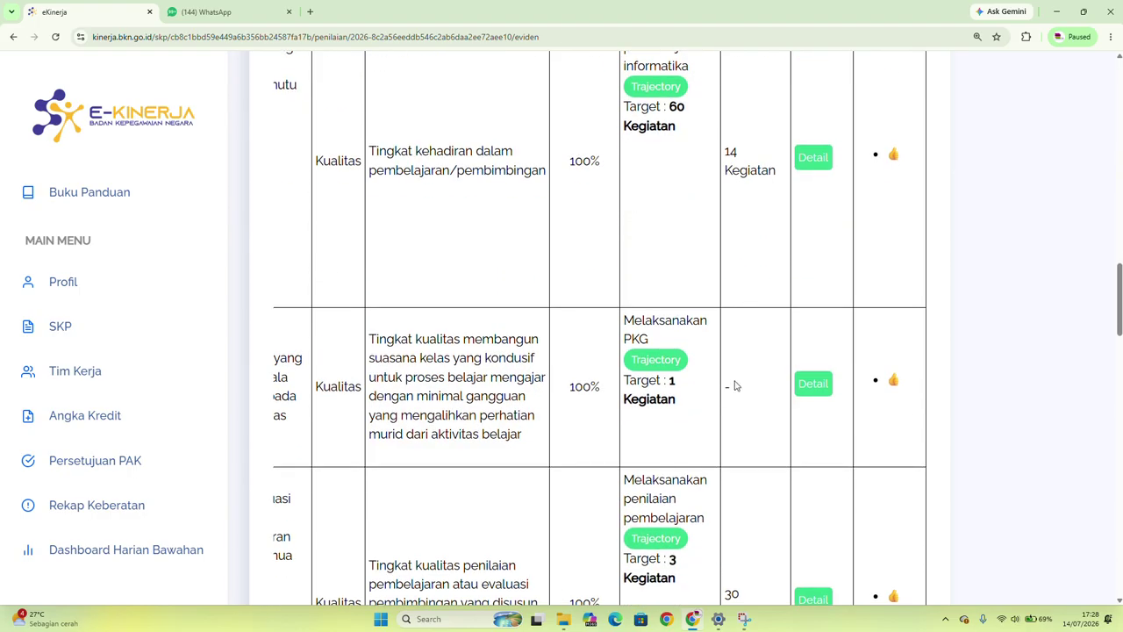
scroll(744, 380, down, 6)
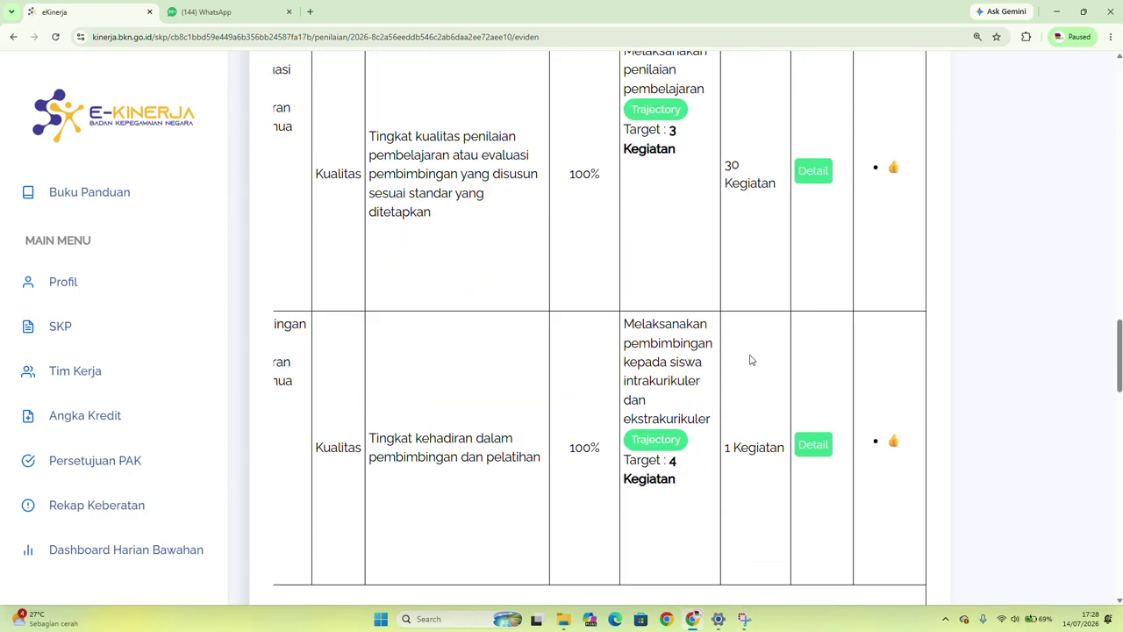
scroll(746, 362, down, 3)
scroll(737, 316, up, 8)
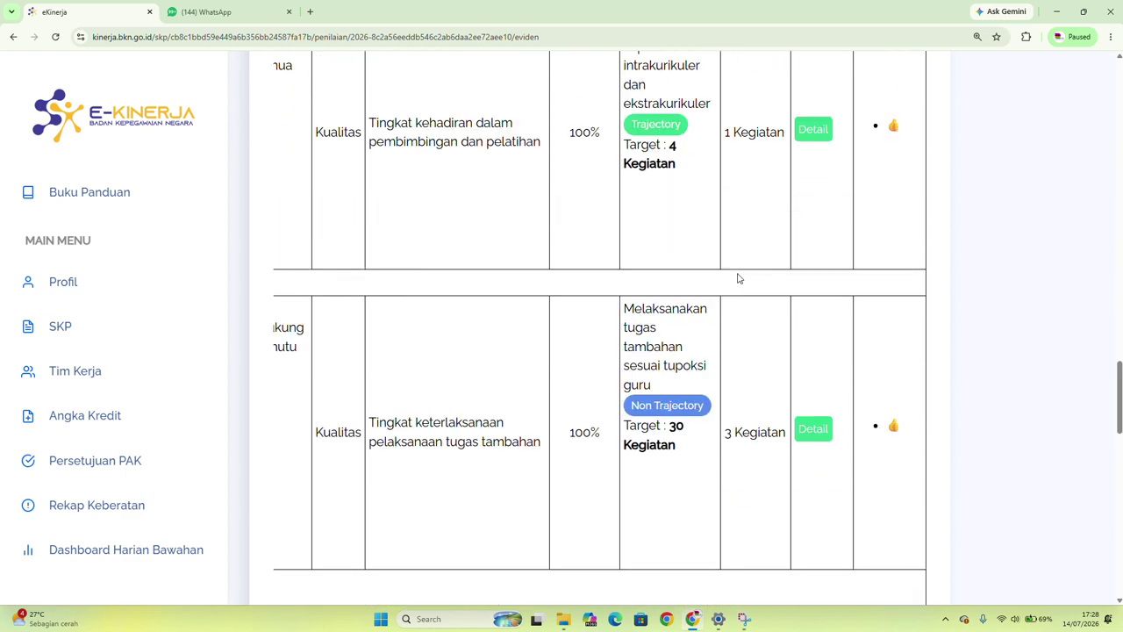
scroll(738, 274, up, 2)
scroll(738, 278, up, 2)
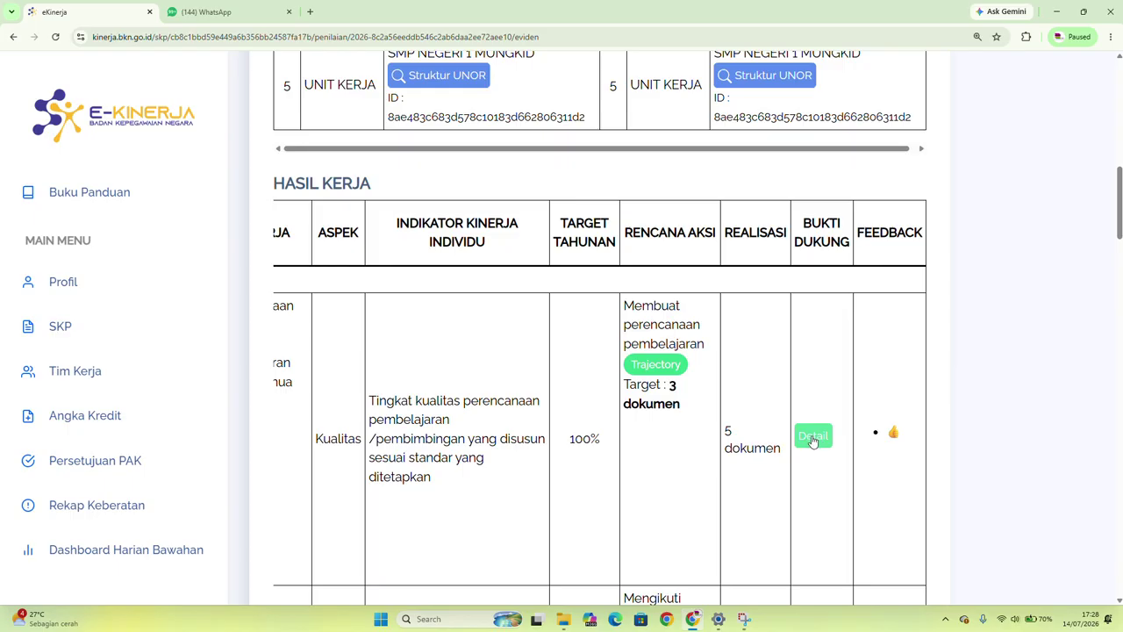
click(815, 438)
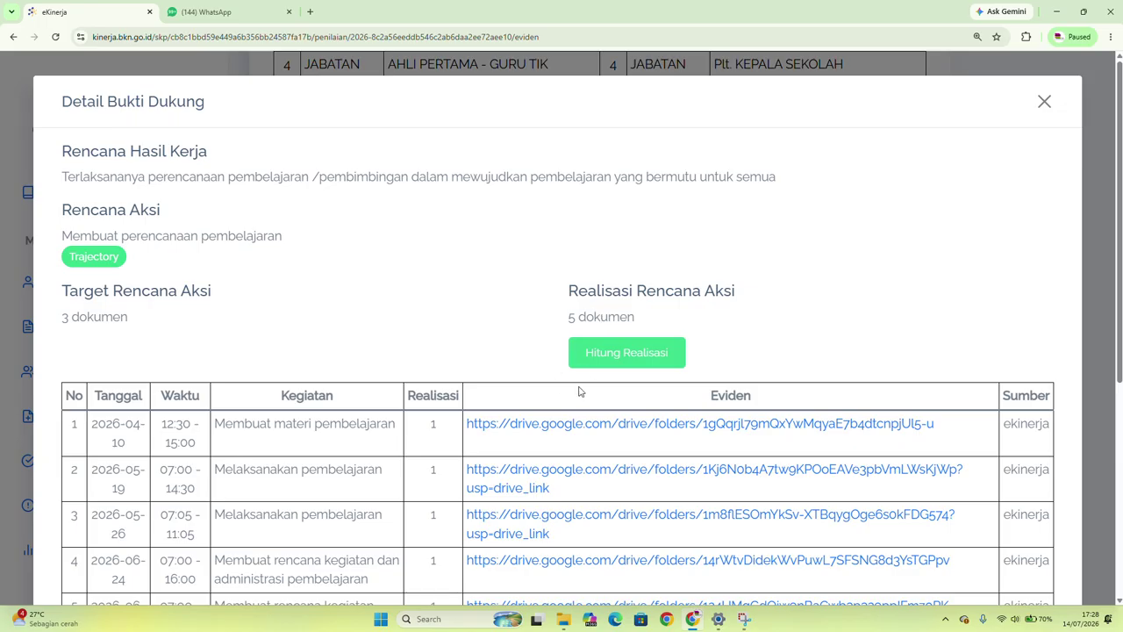
click(621, 354)
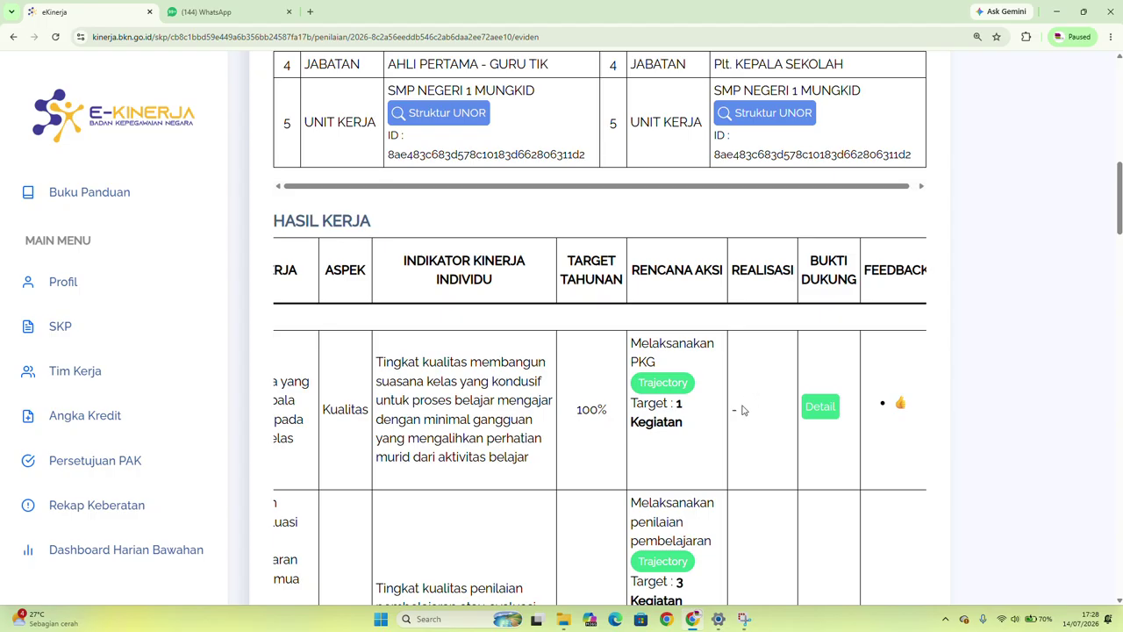
Run Hitung Realisasi in the bukti dukung detail of Melaksanakan pembimbingan kepada siswa intrakurikuler dan ekstrakurikuler
scroll(754, 408, down, 2)
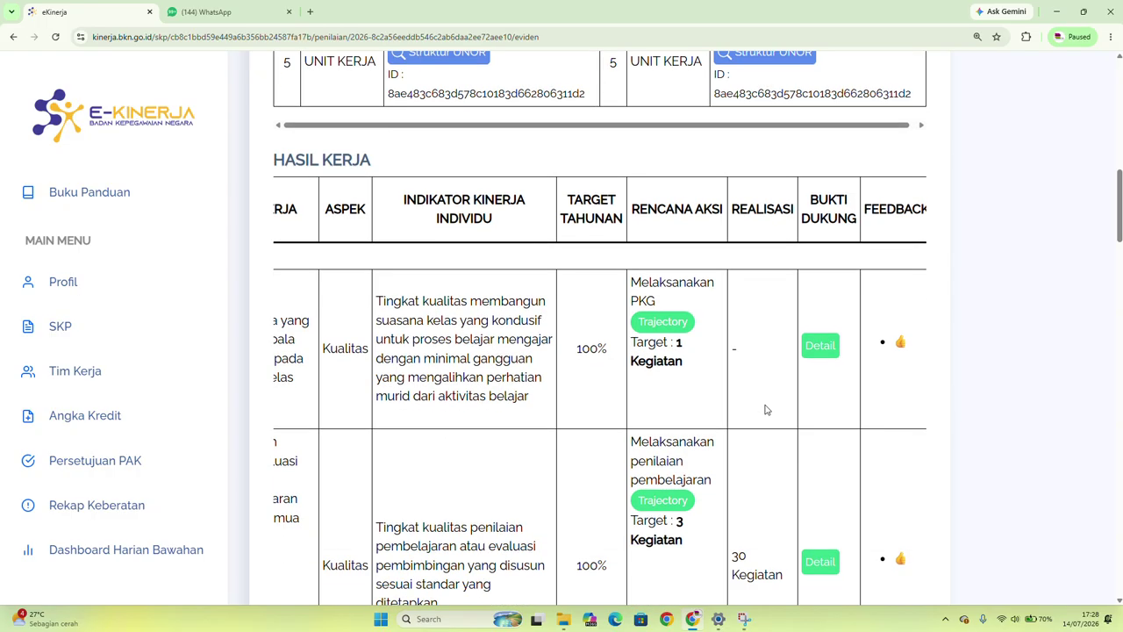
scroll(641, 409, left, 4)
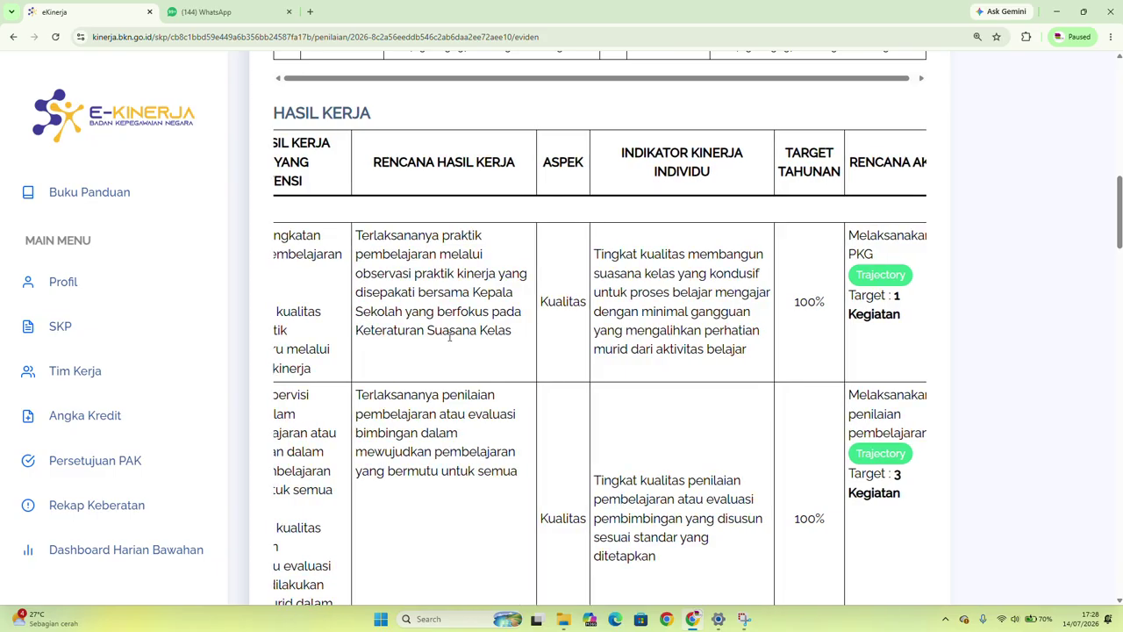
scroll(448, 341, left, 1)
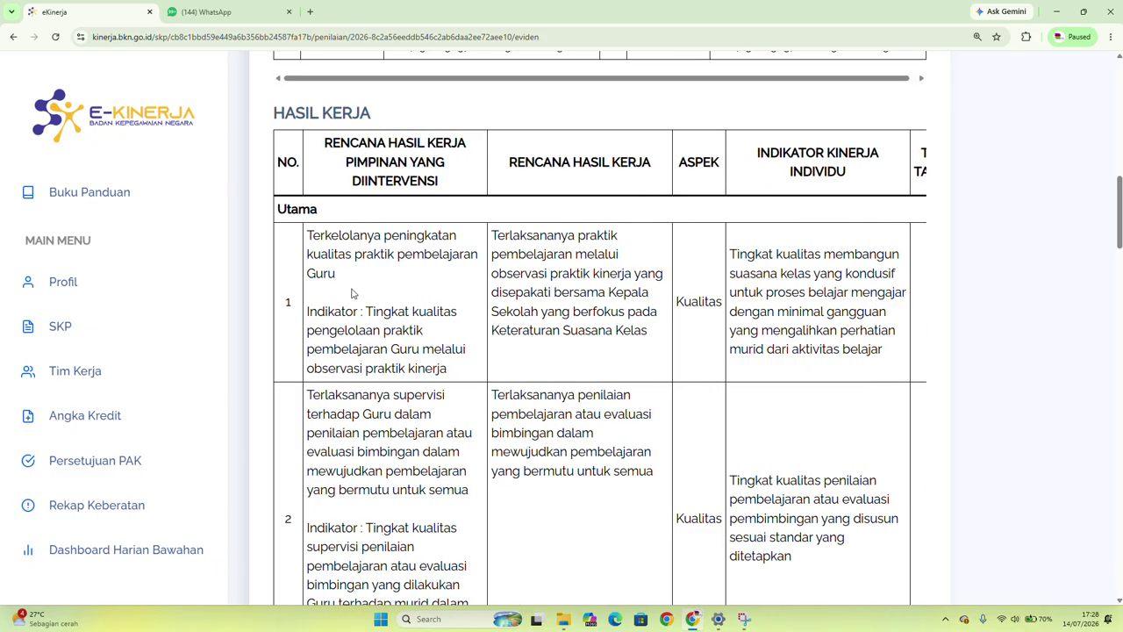
scroll(294, 451, down, 5)
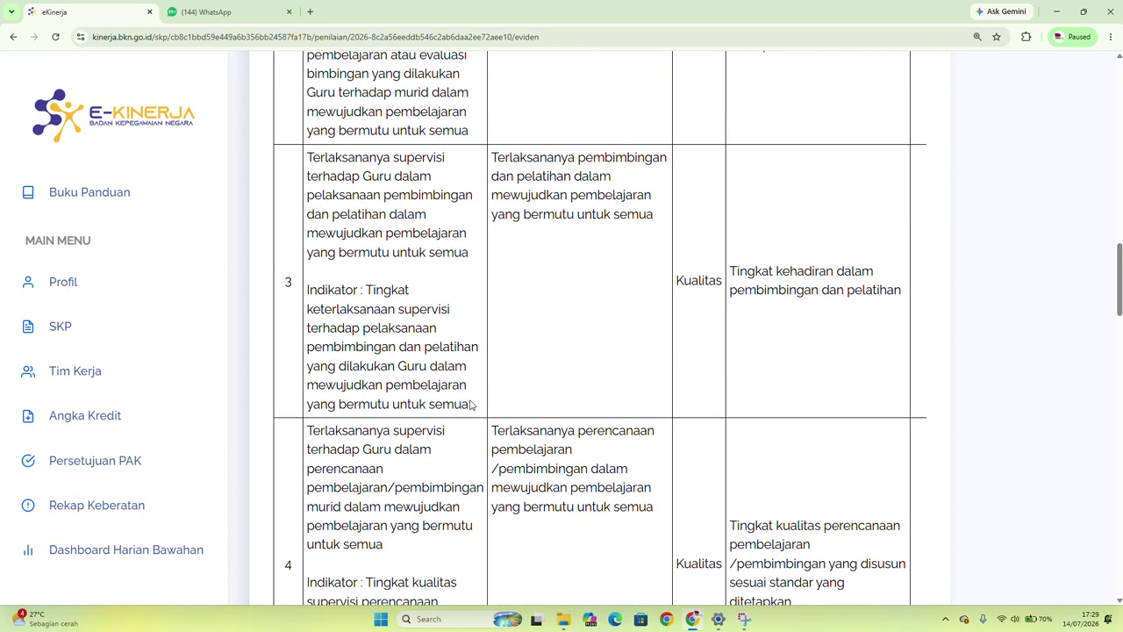
scroll(468, 401, right, 4)
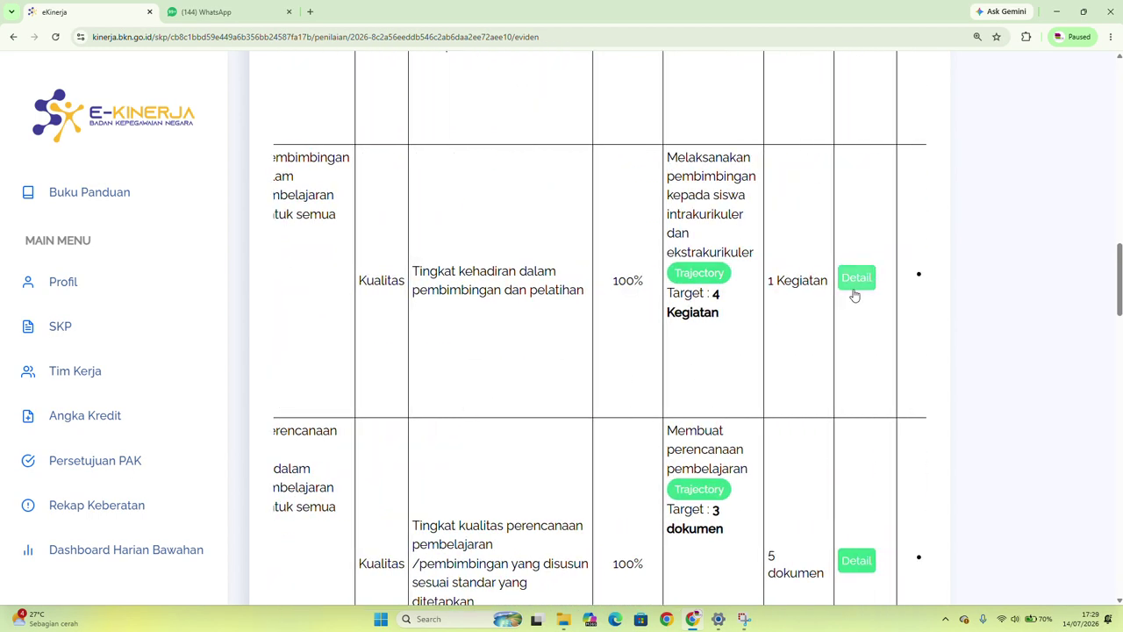
click(855, 282)
click(659, 355)
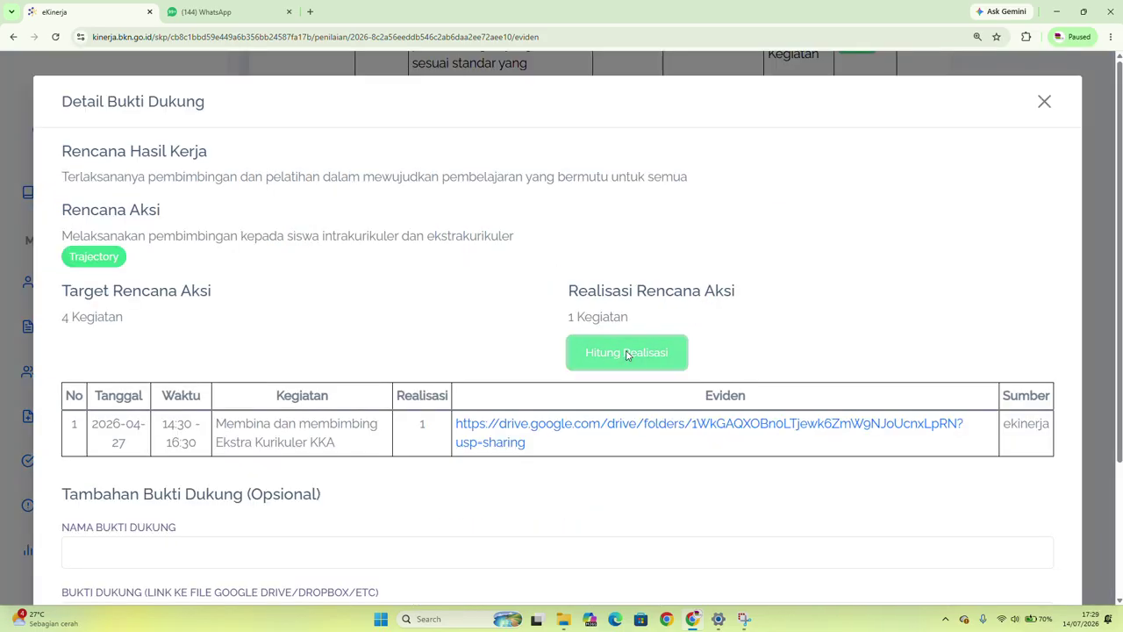
Review the realisasi and Detail option of every Hasil Kerja row, from Melaksanakan PKG to the Non Trajectory additional duties
scroll(777, 356, up, 2)
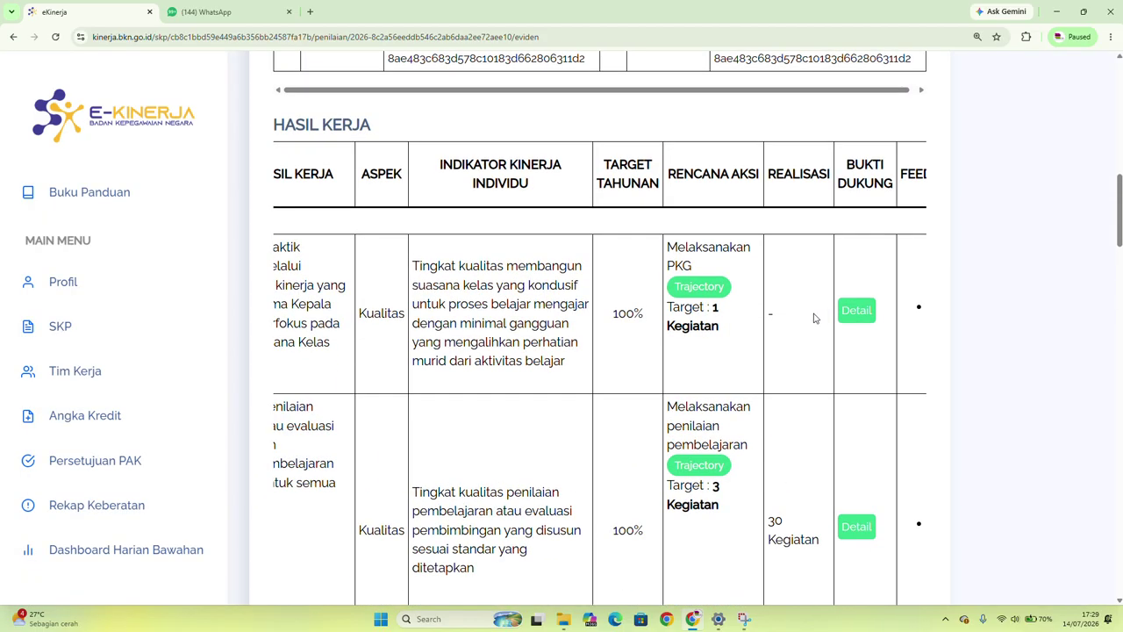
scroll(814, 318, down, 1)
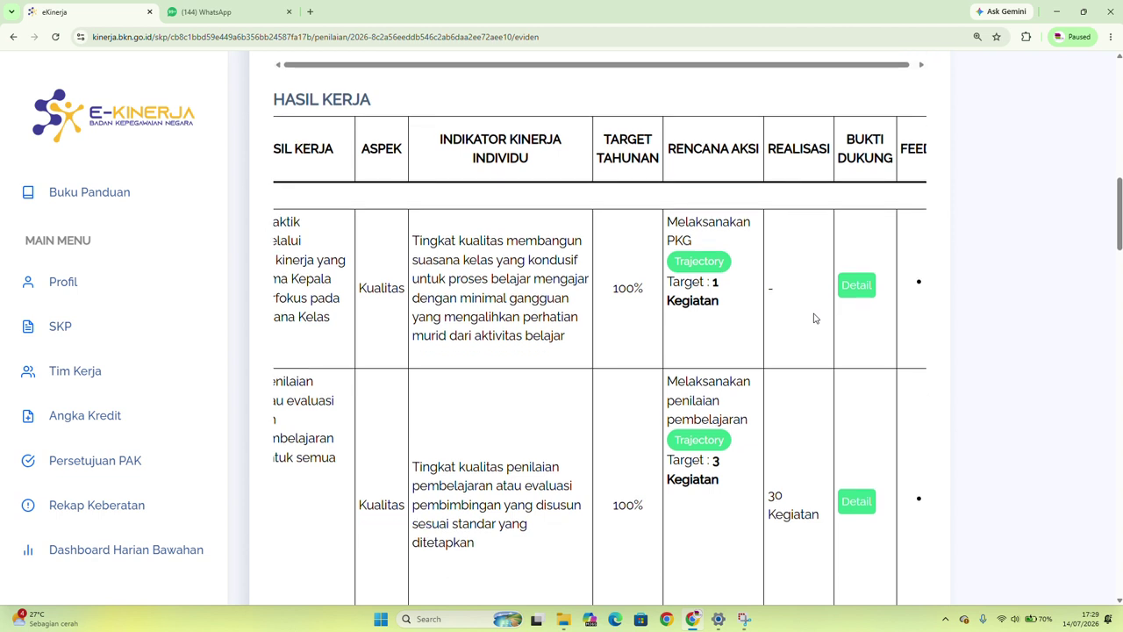
scroll(814, 318, down, 4)
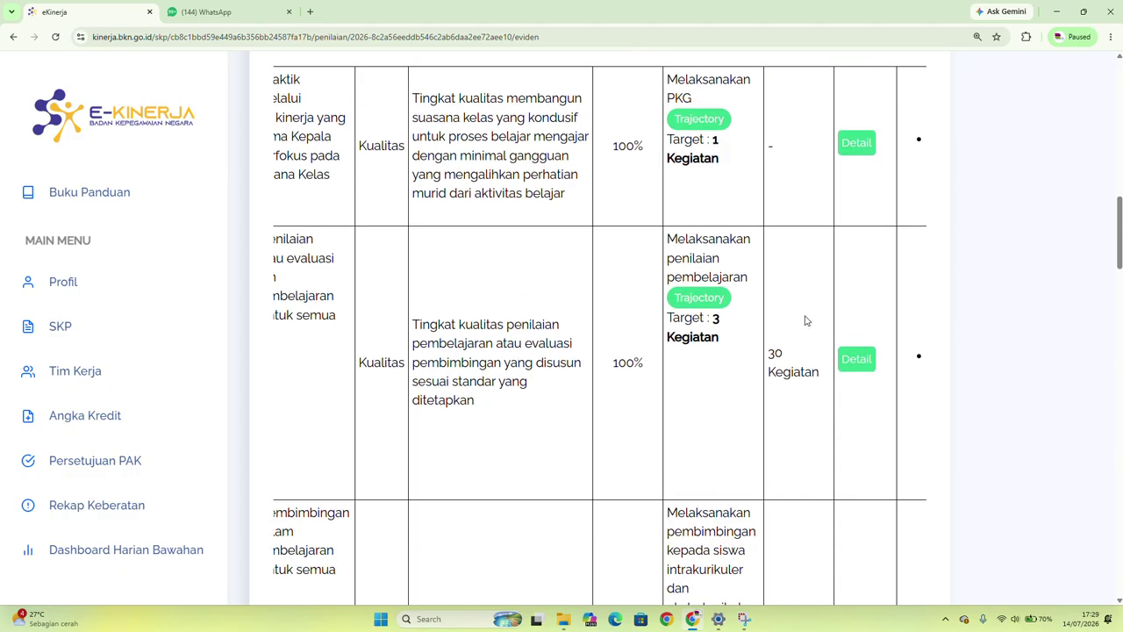
scroll(807, 320, down, 1)
scroll(805, 319, up, 2)
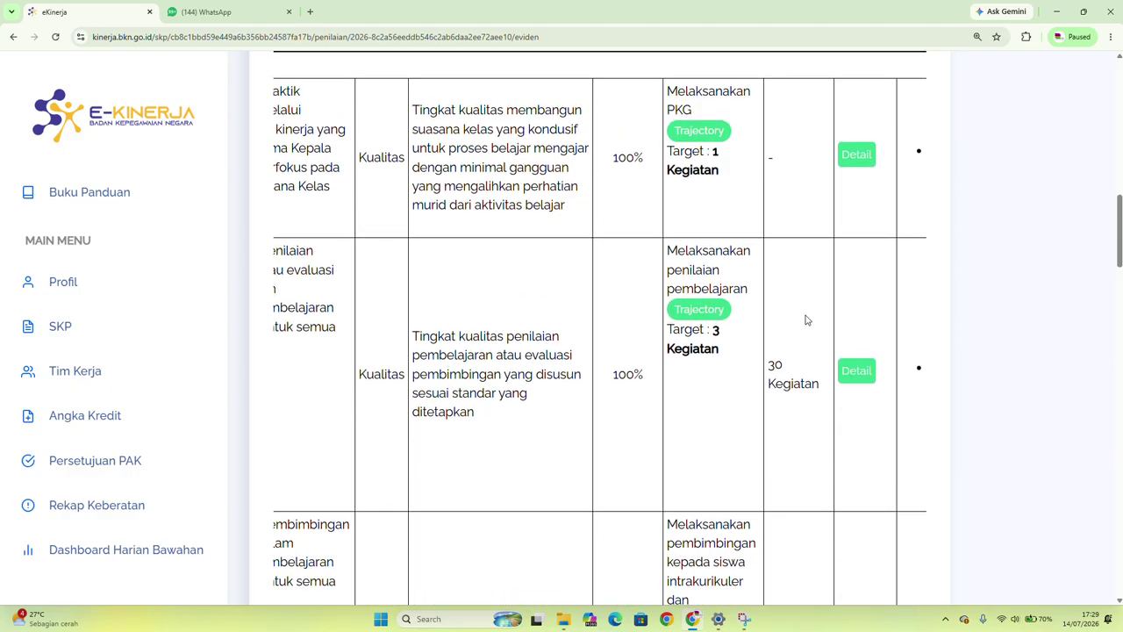
scroll(833, 260, up, 2)
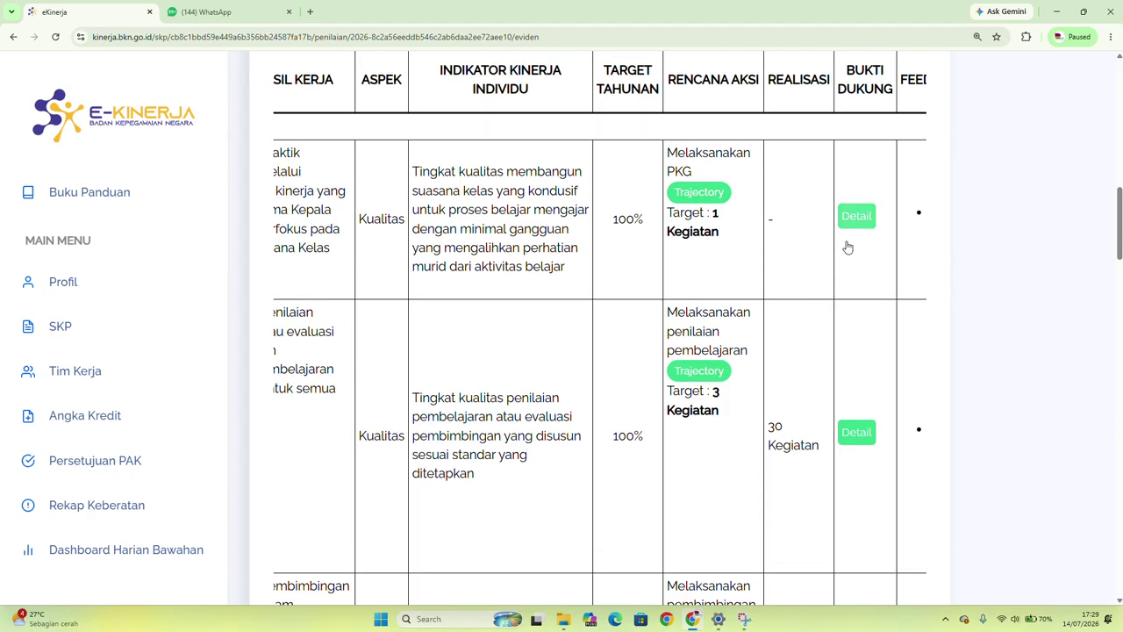
scroll(848, 250, down, 5)
scroll(831, 297, down, 12)
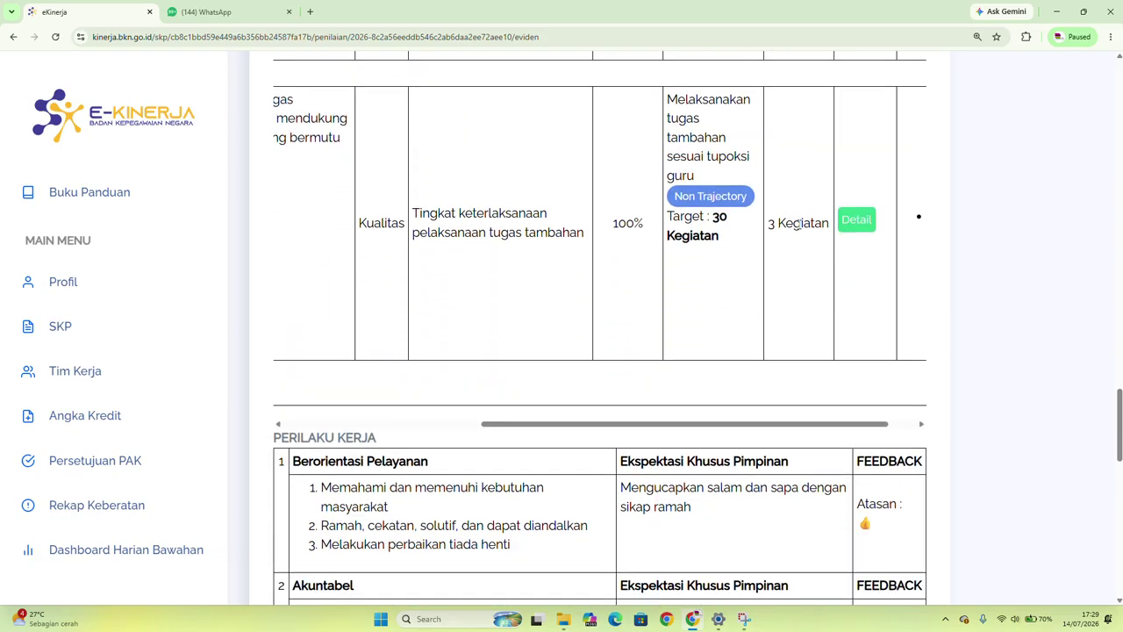
scroll(804, 250, down, 1)
scroll(794, 268, up, 12)
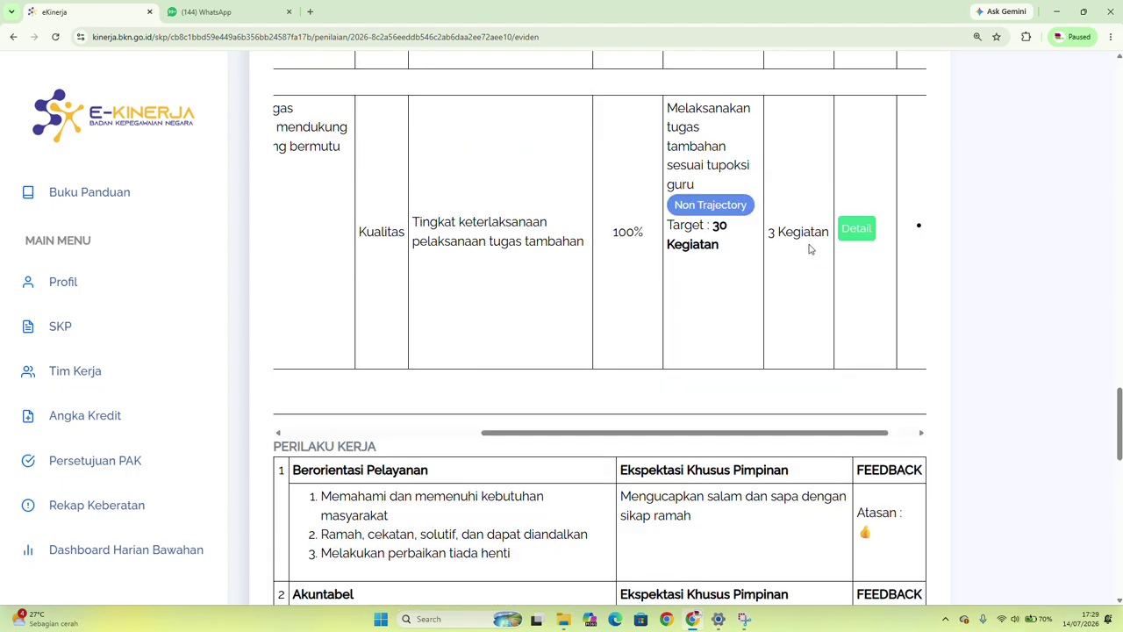
scroll(810, 249, up, 15)
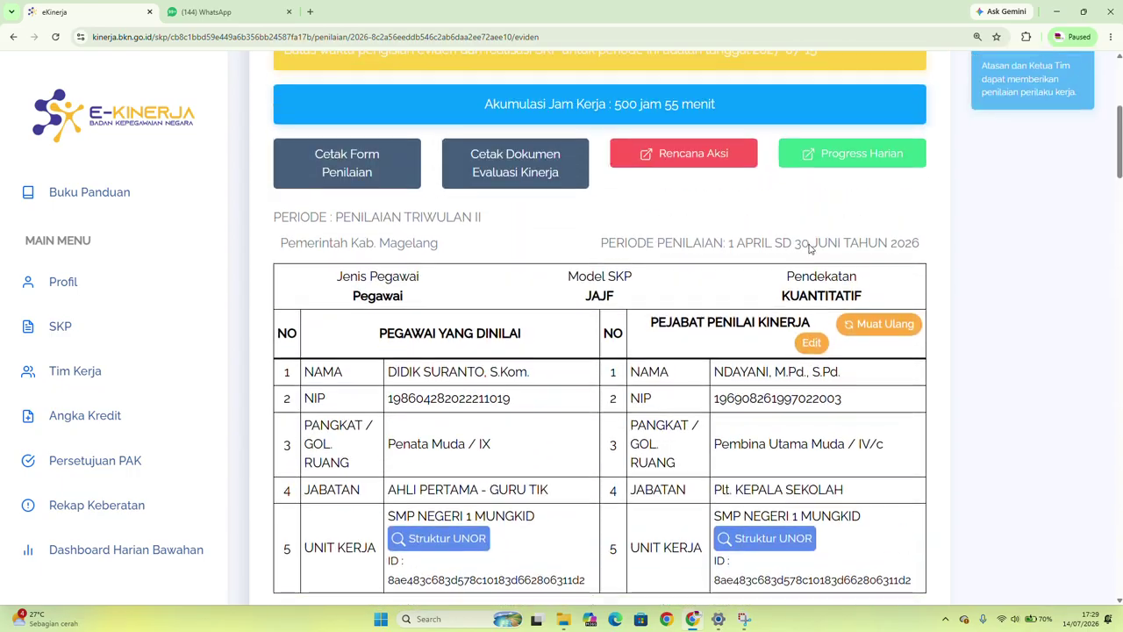
Read the school group's fourth instruction in WhatsApp and check the Pejabat Penilai Kinerja name in eKinerja against it
click(224, 11)
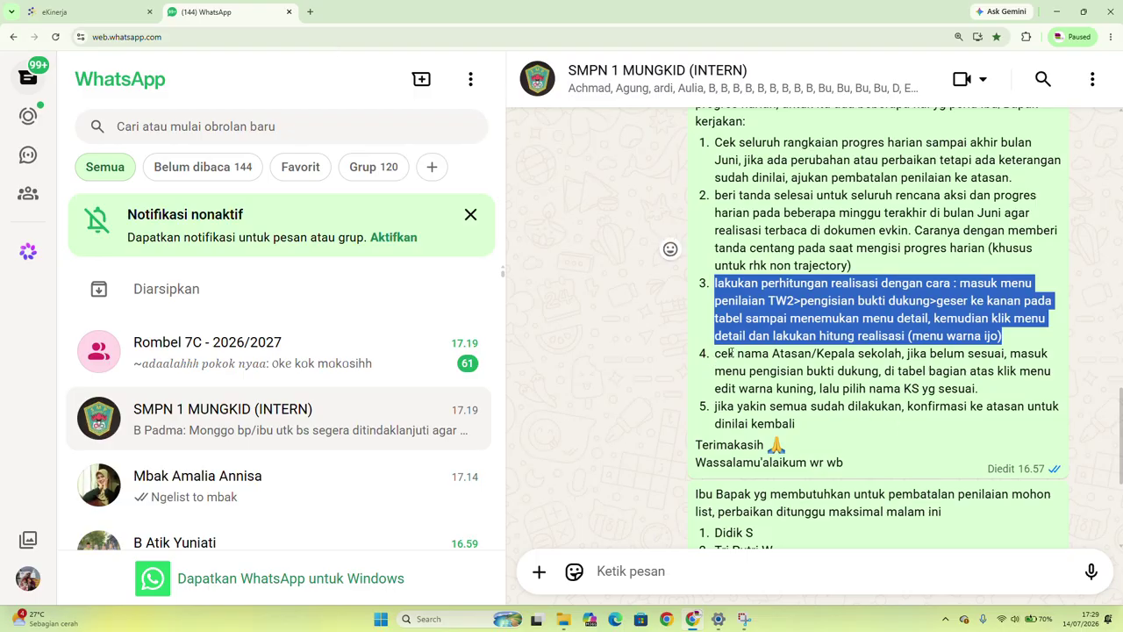
click(54, 12)
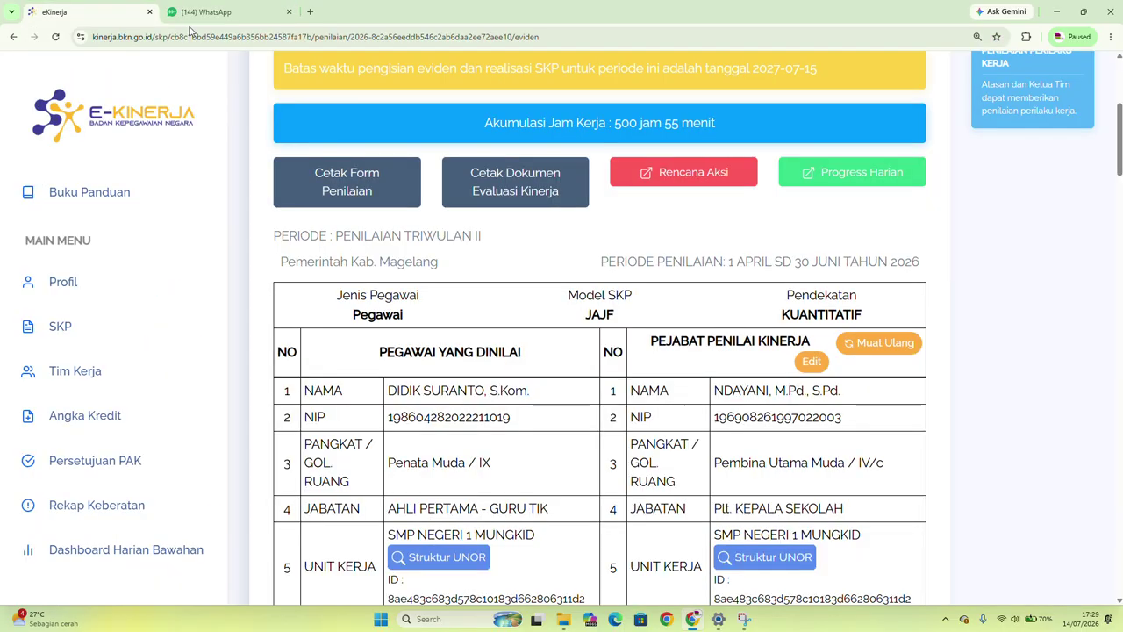
scroll(740, 378, down, 3)
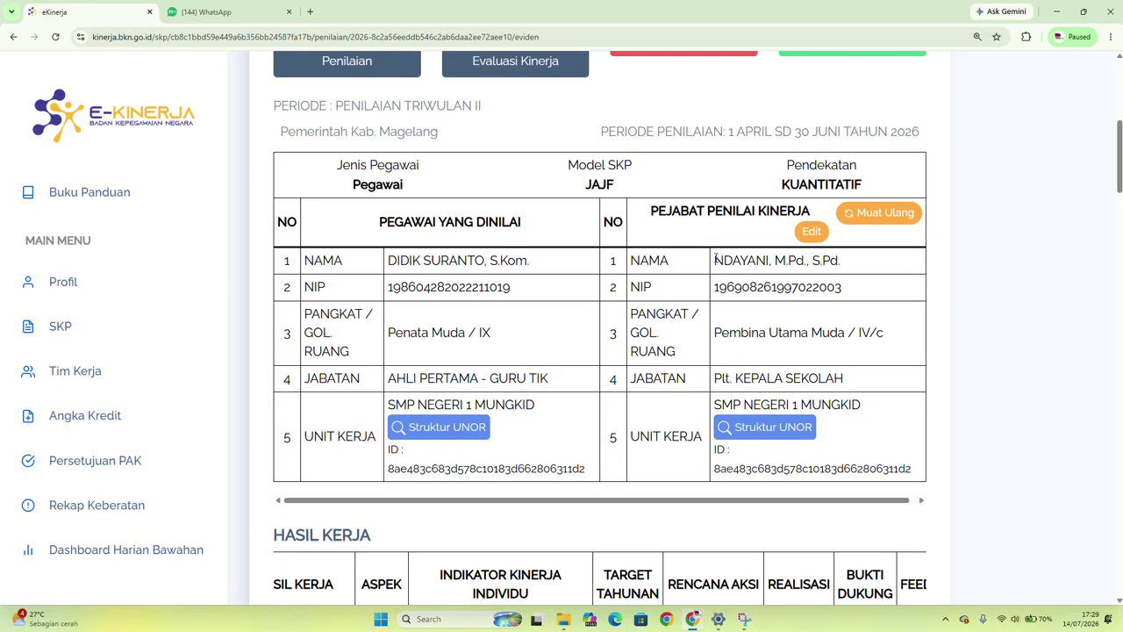
drag(715, 260, 848, 268)
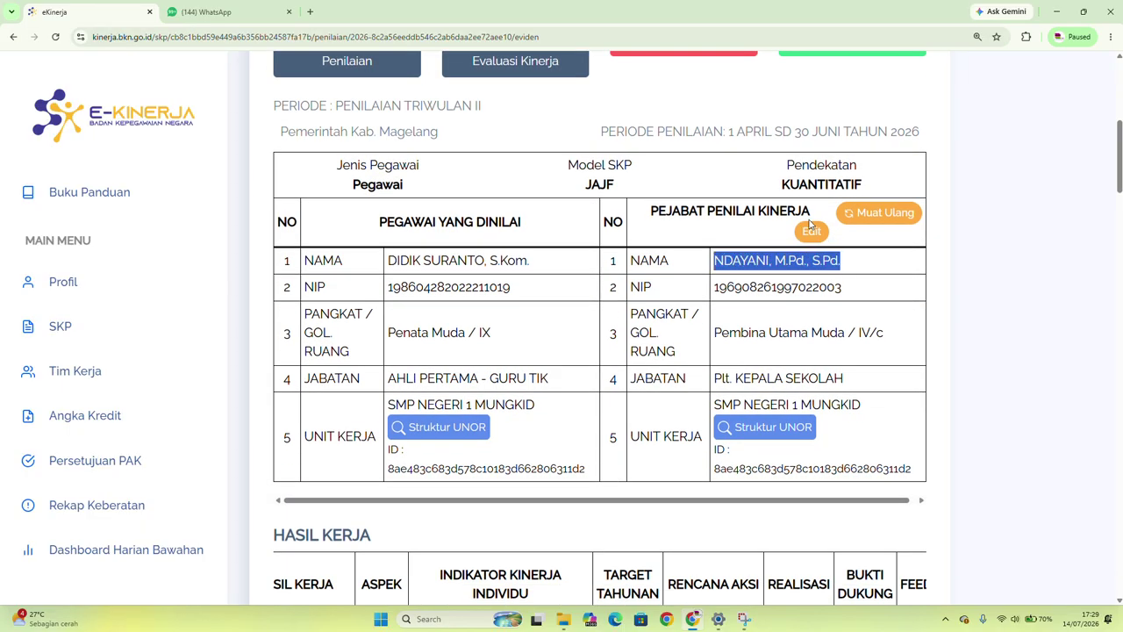
scroll(812, 228, down, 7)
scroll(825, 255, up, 7)
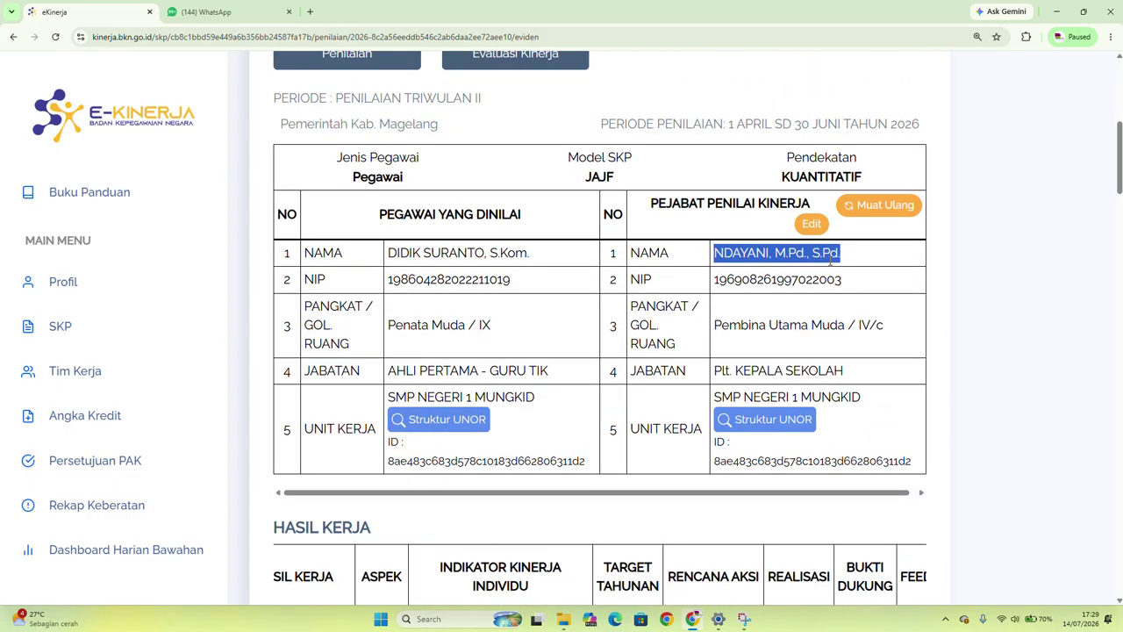
Edit the Atasan SKP Penilaian, reselecting the currently assigned Plt. KEPALA SEKOLAH of SMP NEGERI 1 MUNGKID, and save
click(812, 223)
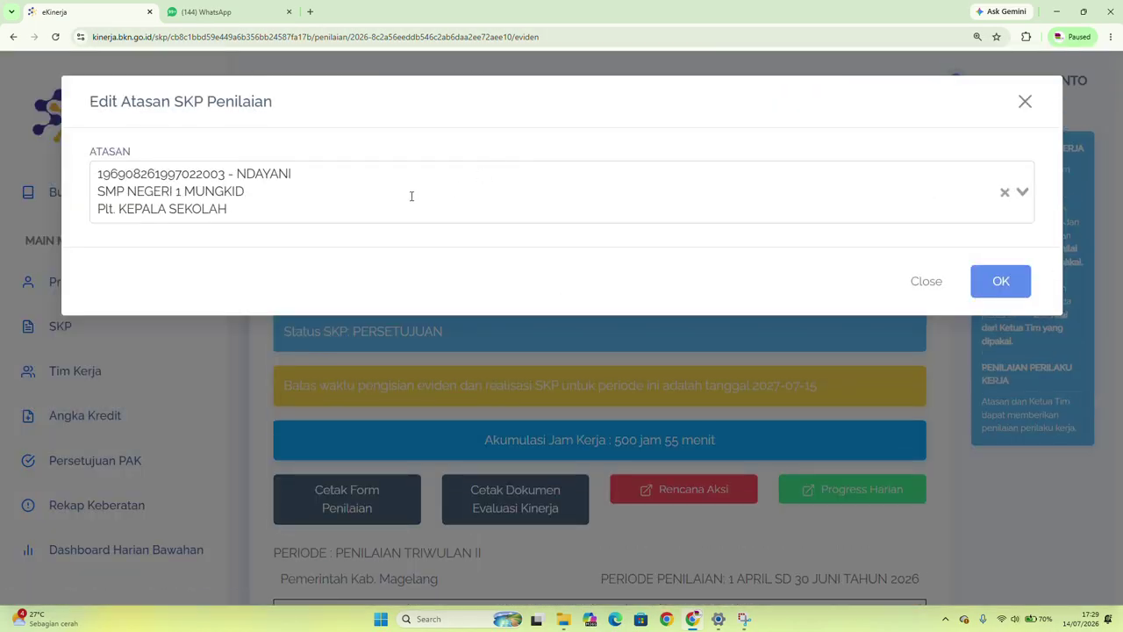
click(410, 196)
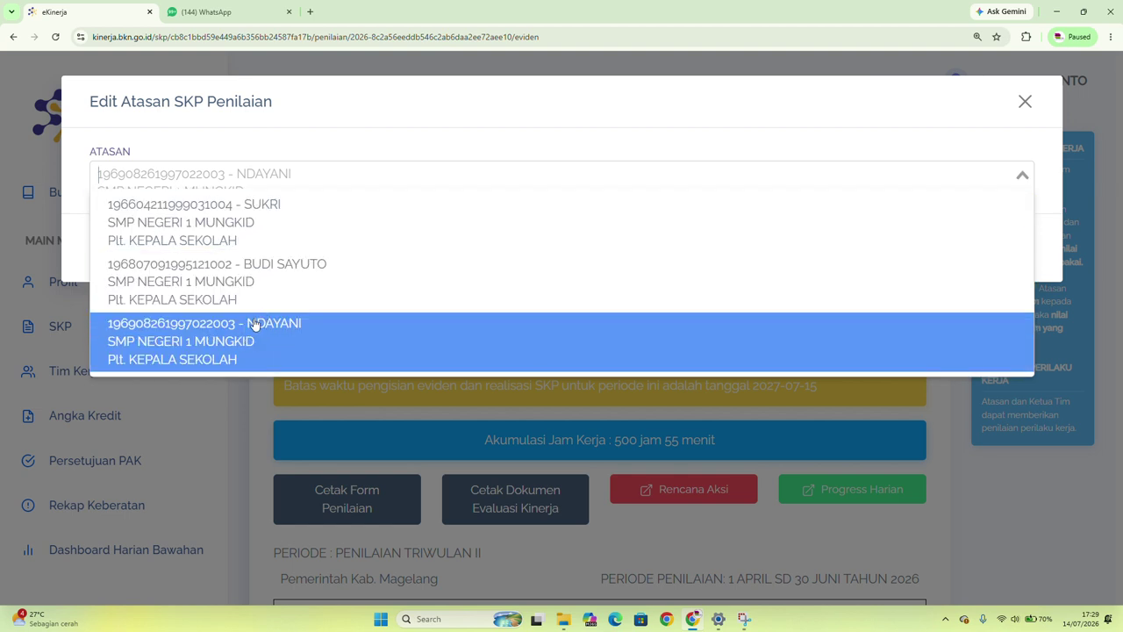
click(278, 337)
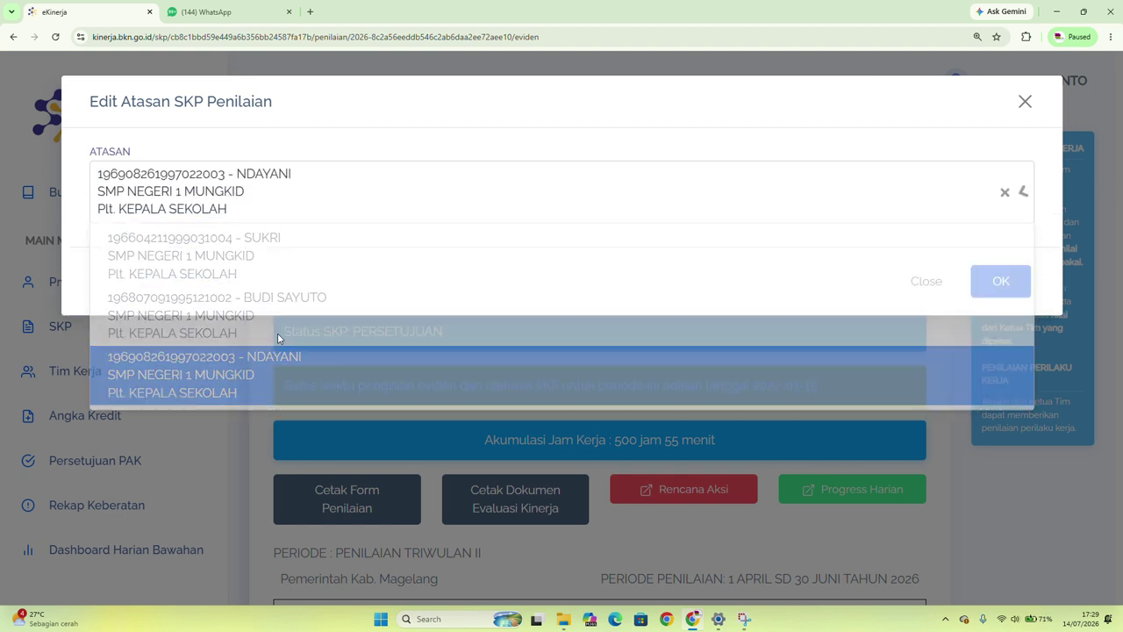
click(1003, 284)
scroll(913, 361, down, 2)
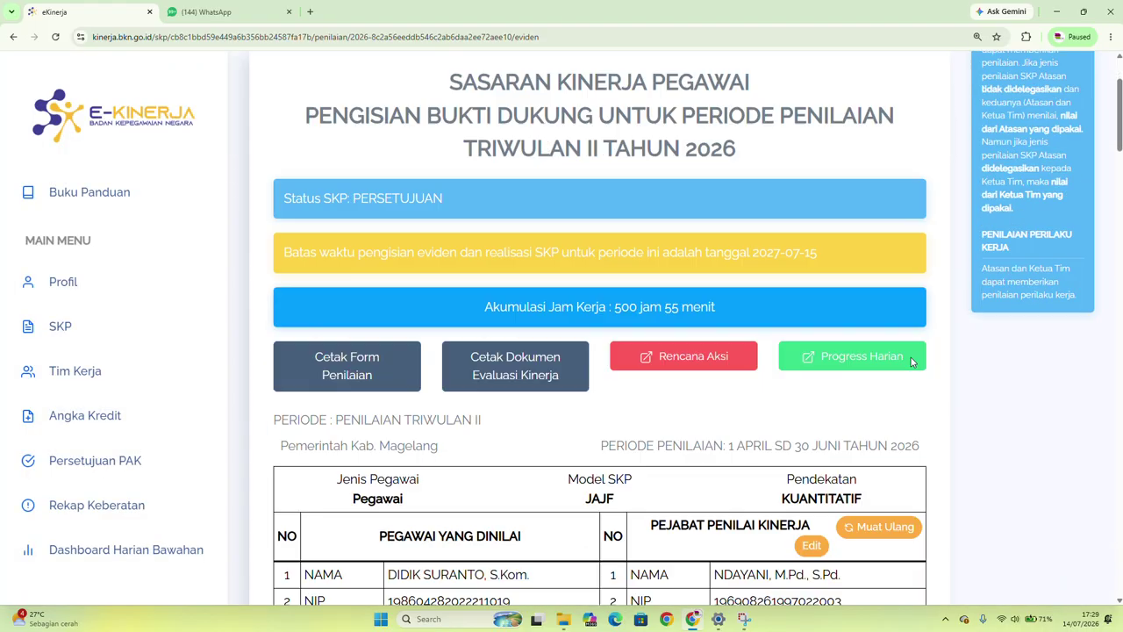
Review the Triwulan II bukti dukung page, from the Hasil Kerja realisasi of each action plan to the Perilaku Kerja feedback
scroll(913, 361, down, 6)
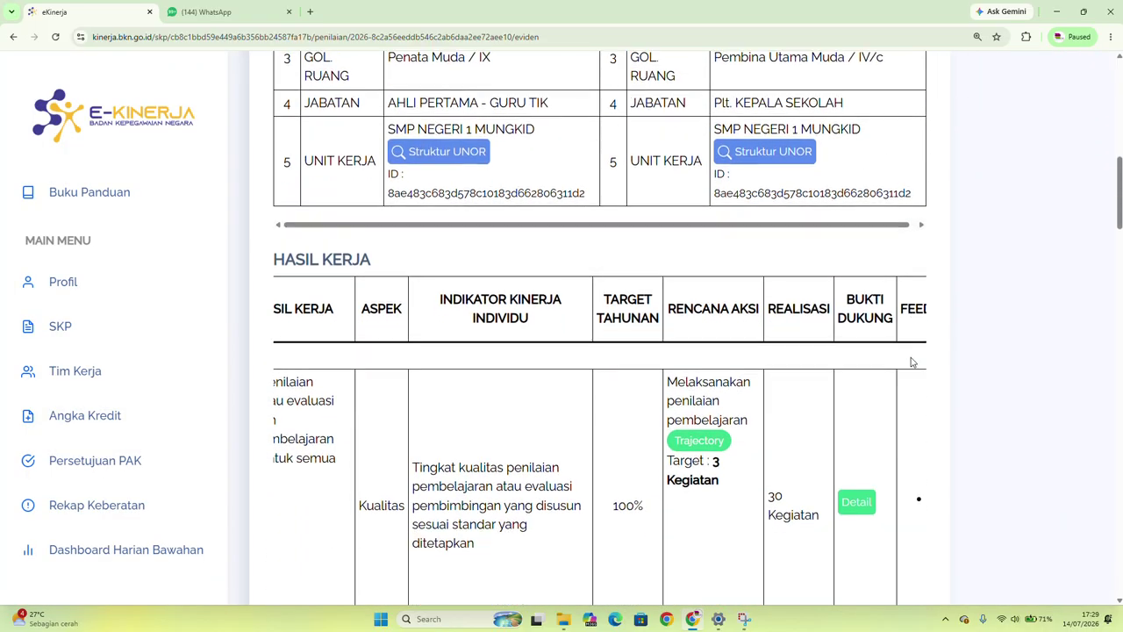
scroll(912, 361, down, 6)
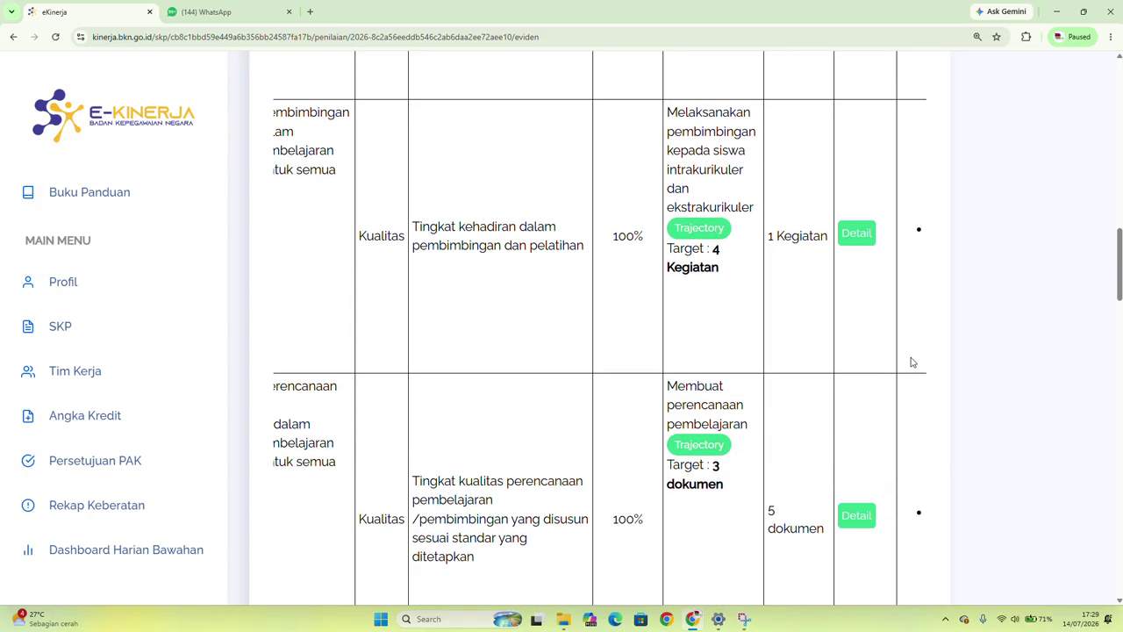
scroll(912, 361, down, 3)
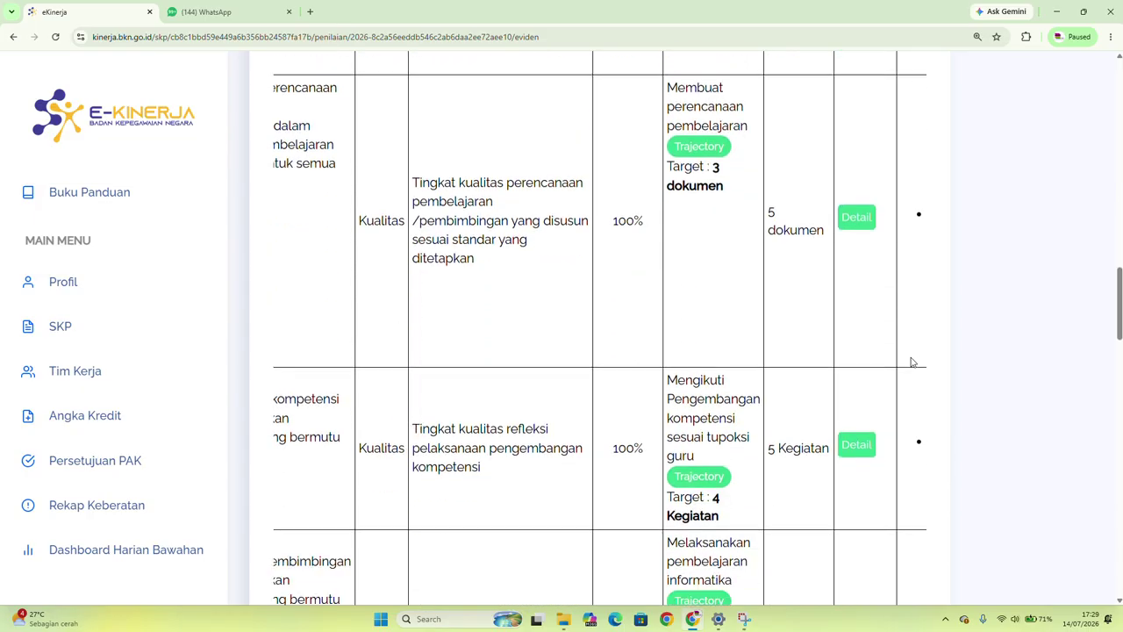
scroll(911, 361, down, 3)
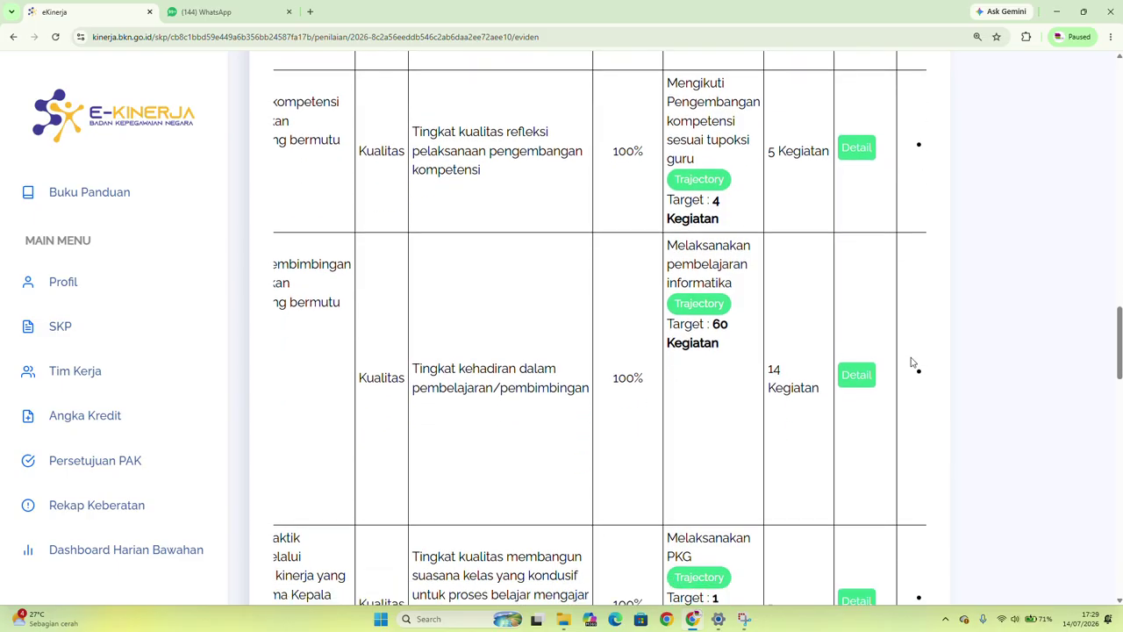
scroll(912, 362, down, 6)
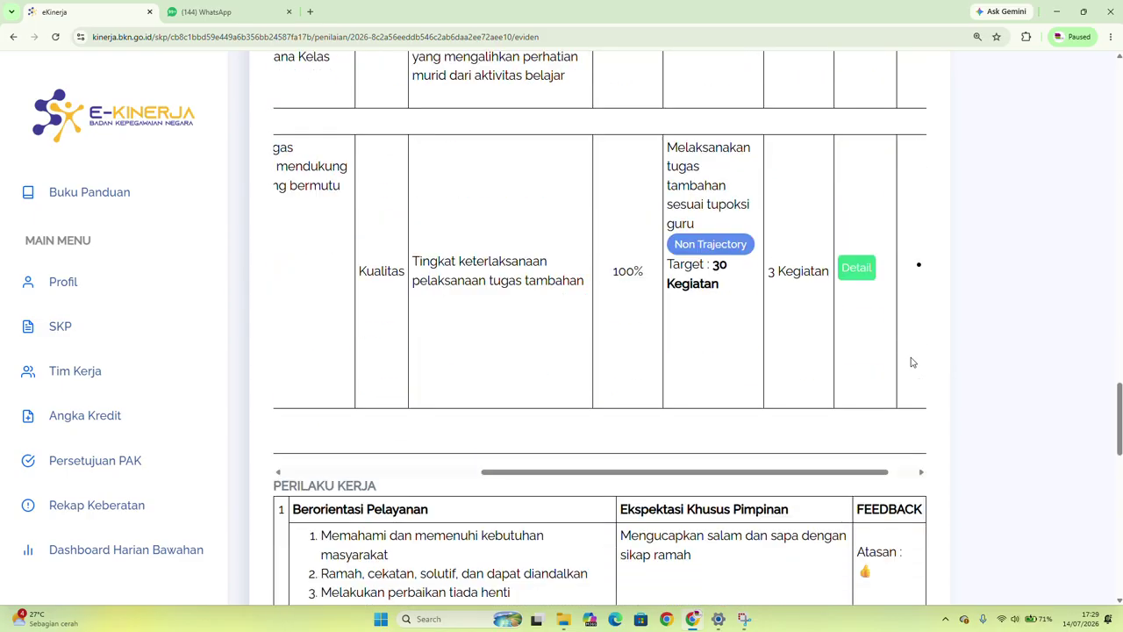
scroll(911, 361, down, 5)
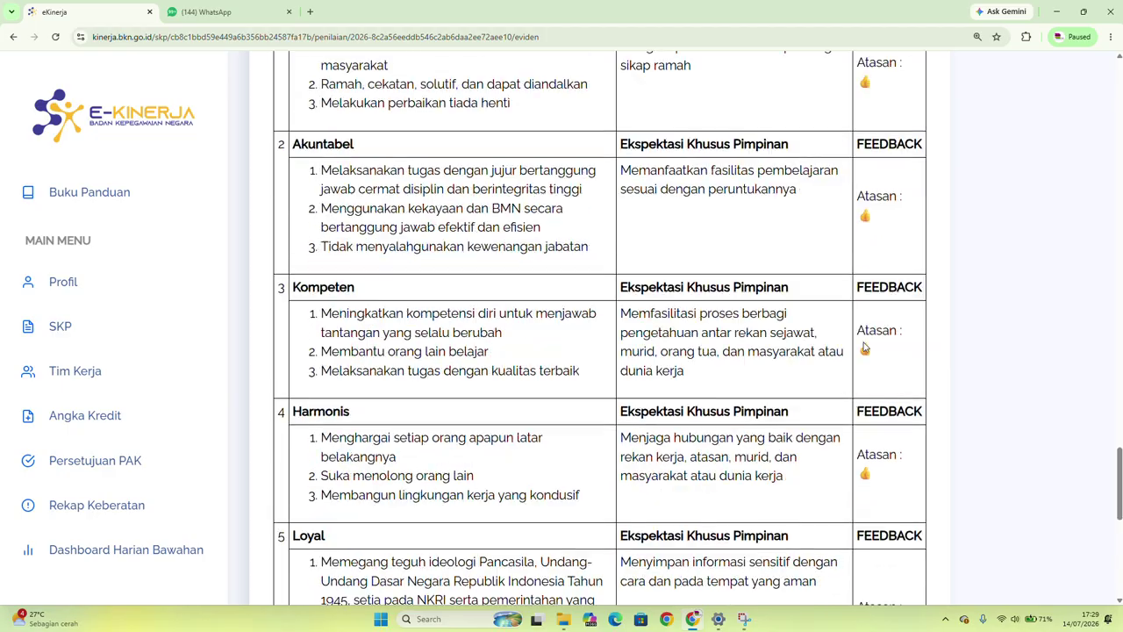
scroll(864, 348, up, 6)
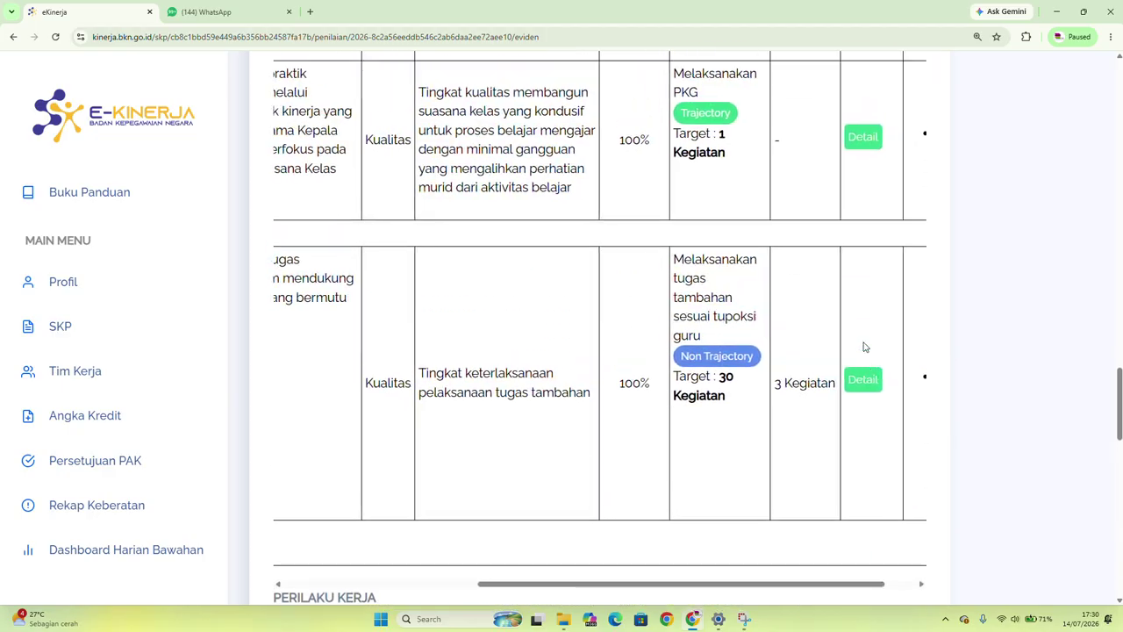
scroll(865, 348, up, 15)
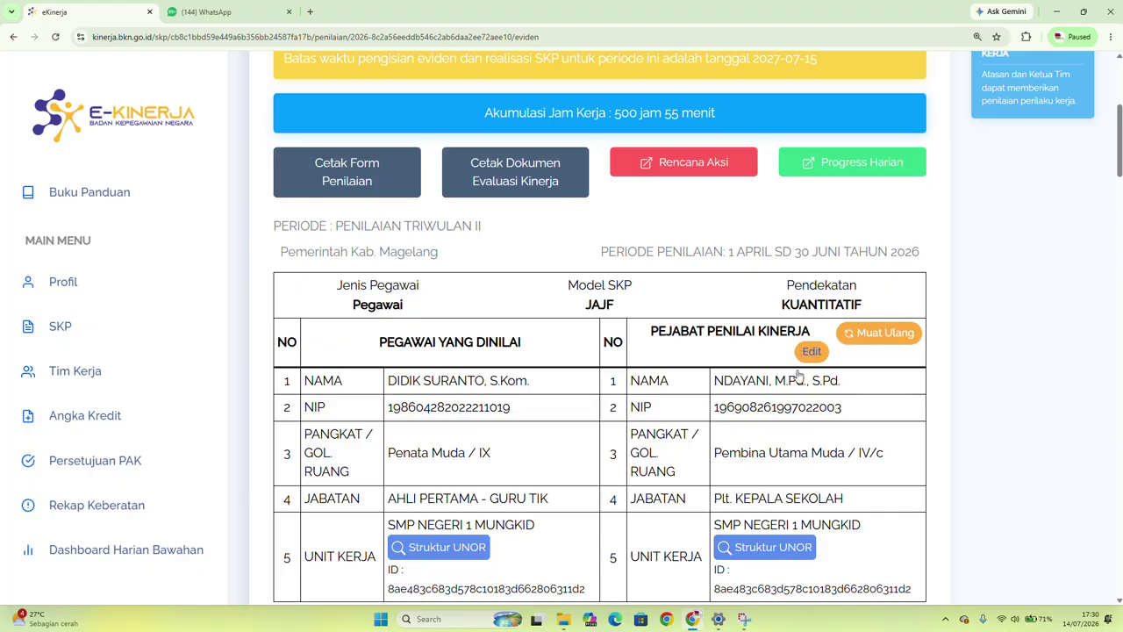
Open the Penilaian list of the 1 Januari 2026 - 31 Desember 2026 SKP at the Triwulan II assessment
click(61, 327)
scroll(573, 393, down, 1)
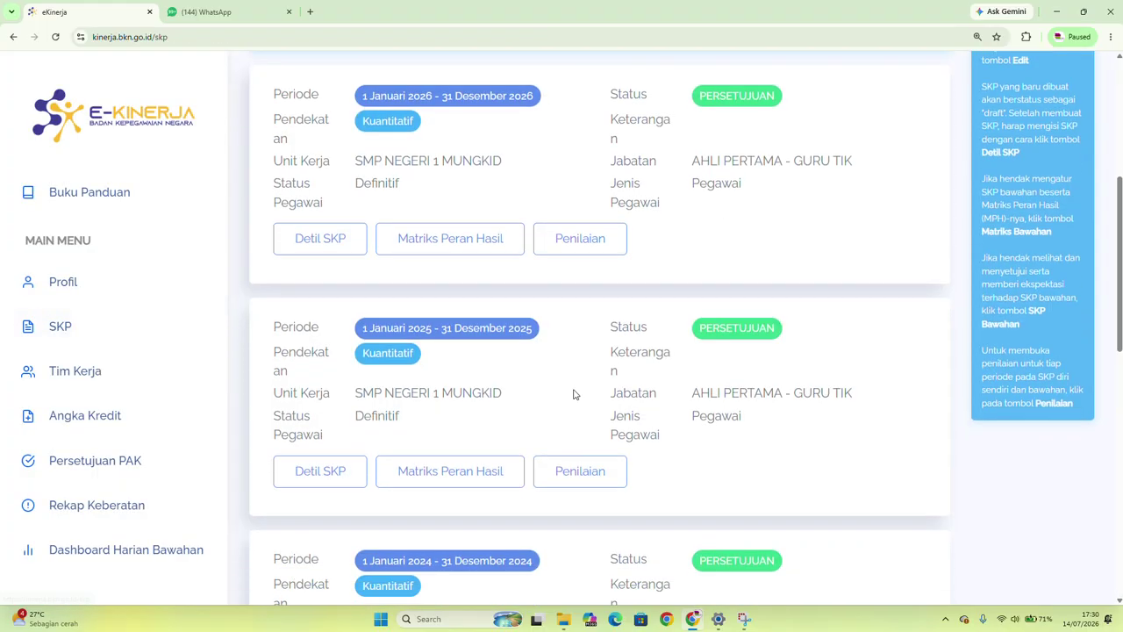
scroll(578, 332, up, 1)
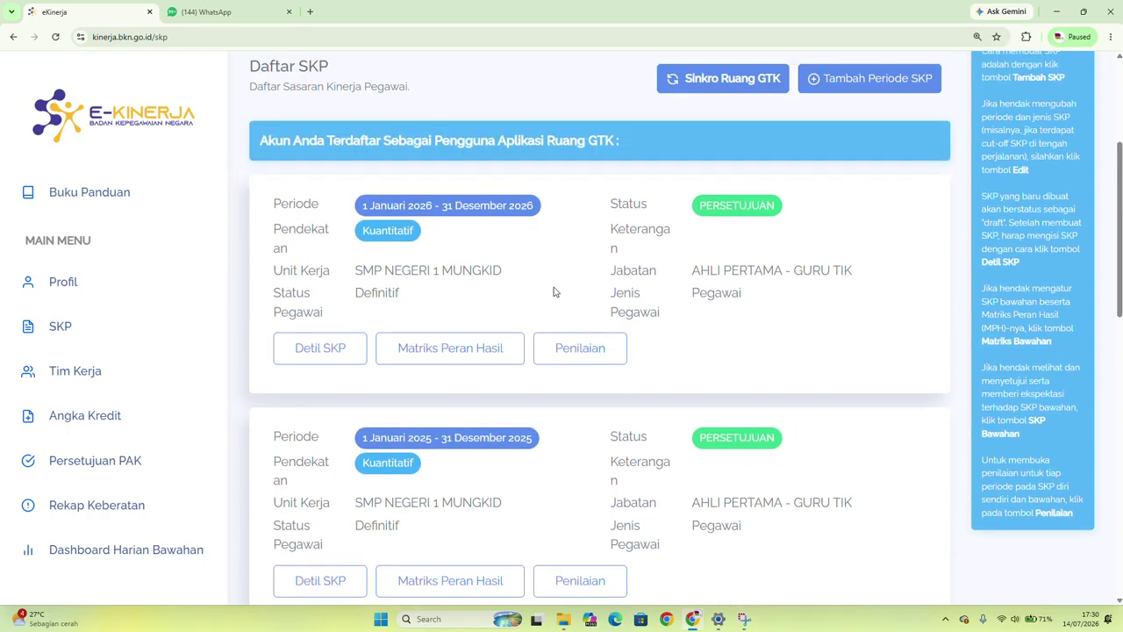
click(571, 355)
scroll(605, 414, down, 7)
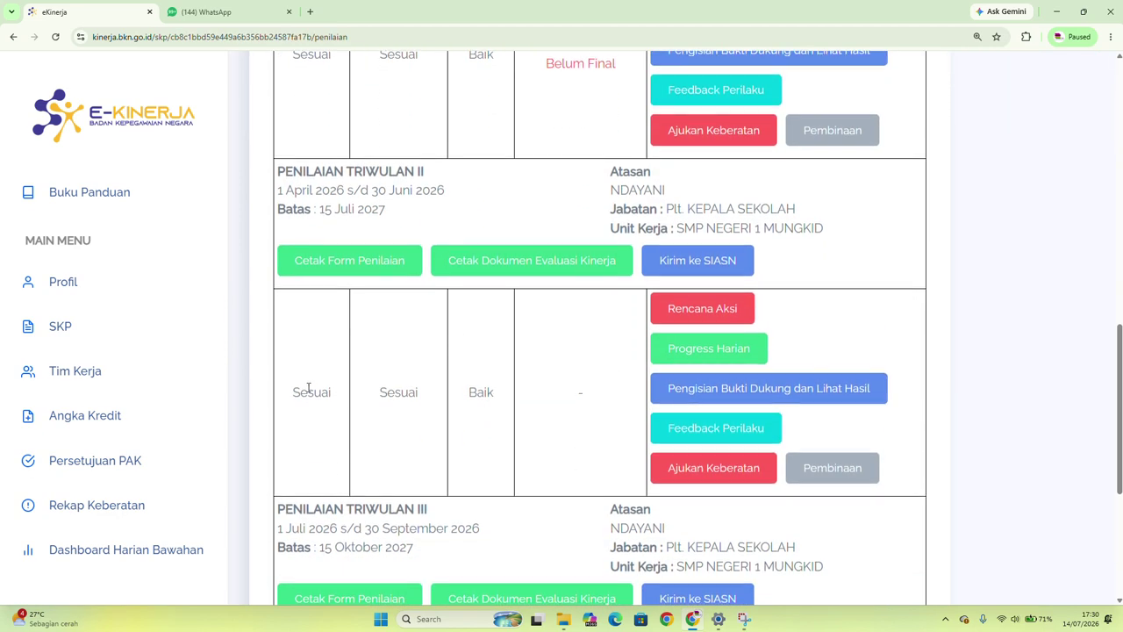
Check the Hasil Kerja, Perilaku Kerja and Nilai SKP ratings in the Penilaian Triwulan II row
drag(308, 388, 544, 391)
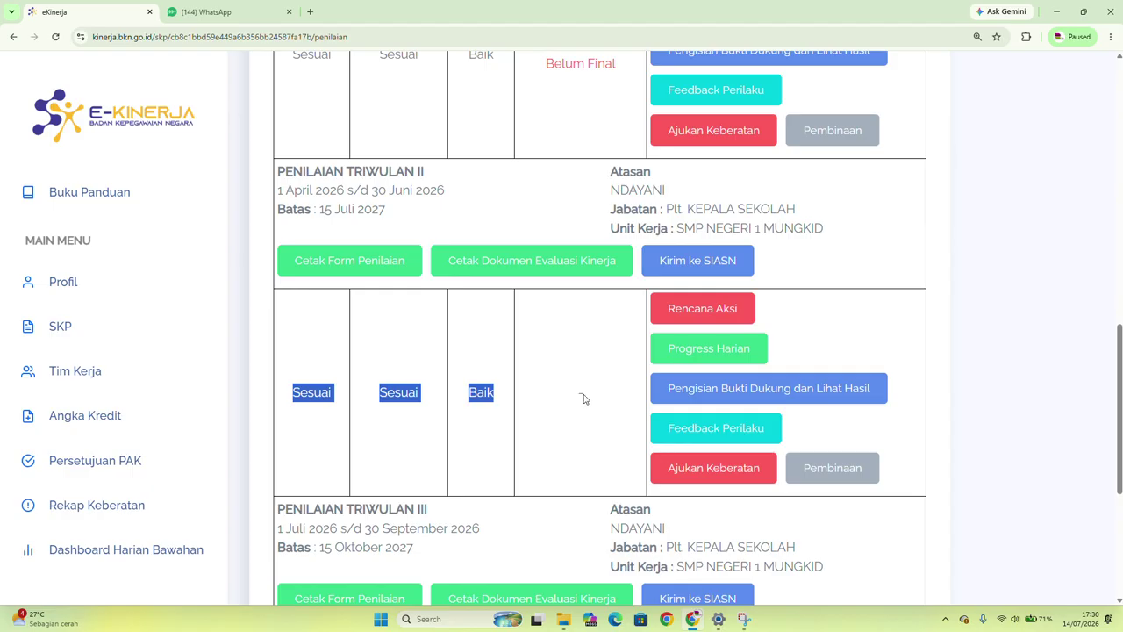
scroll(589, 407, up, 3)
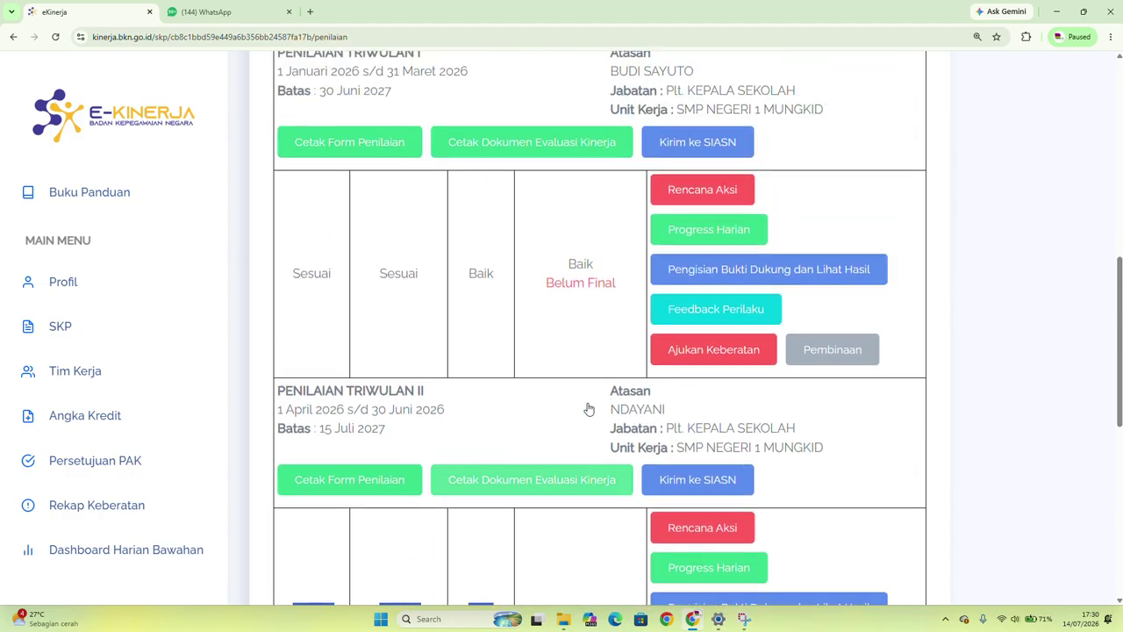
scroll(589, 409, down, 2)
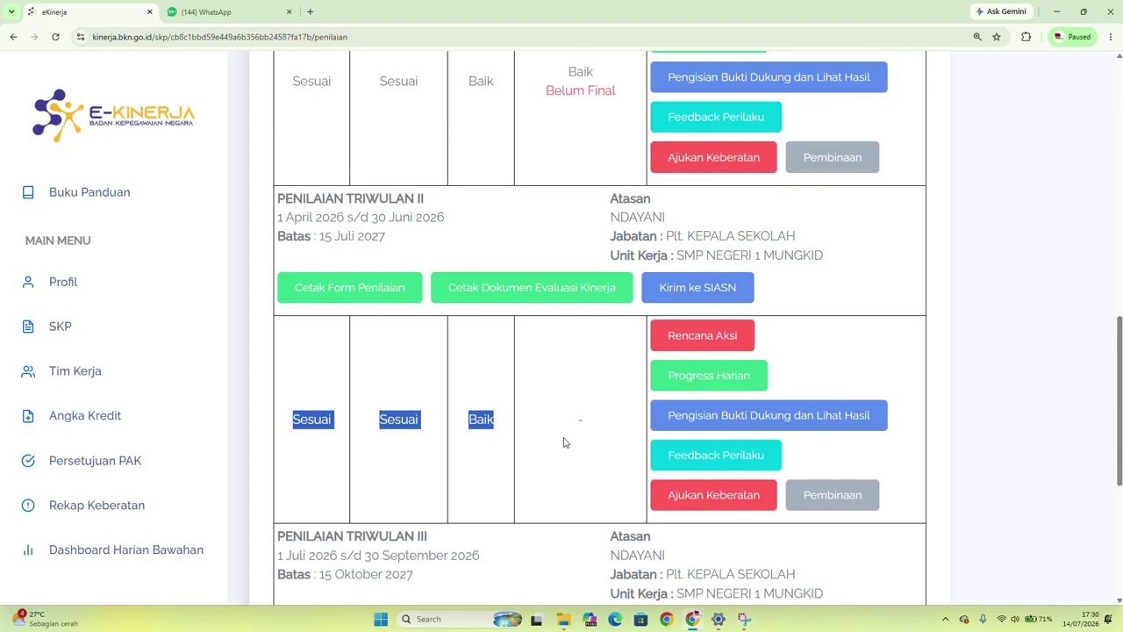
click(566, 438)
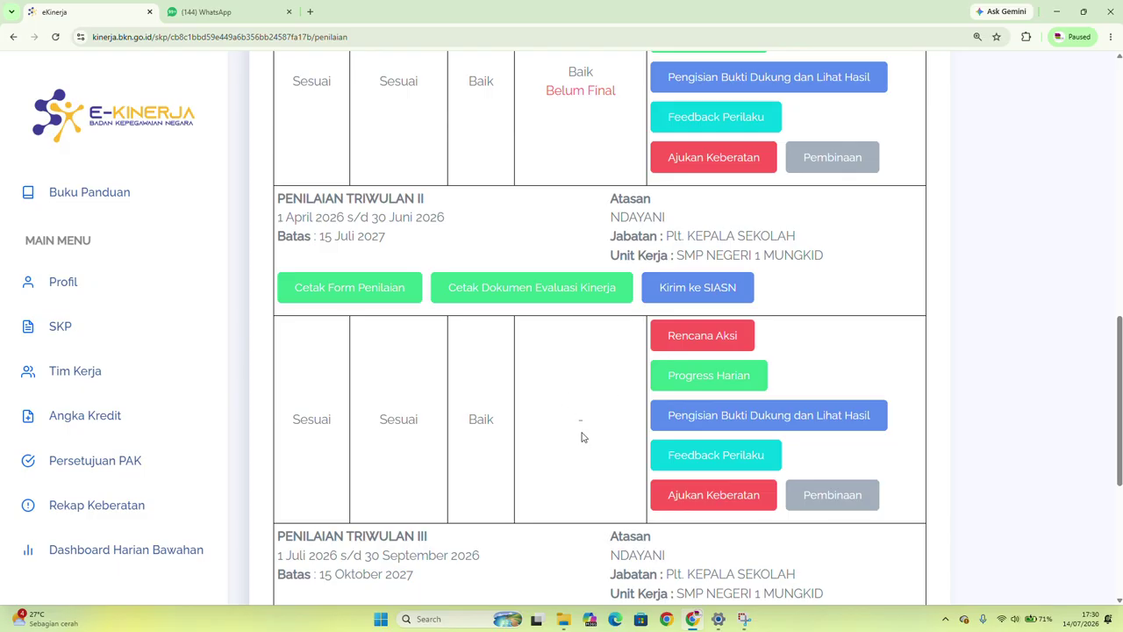
Compare the Capaian Organisasi status of Penilaian Triwulan I with that of Penilaian Triwulan II
scroll(577, 418, up, 2)
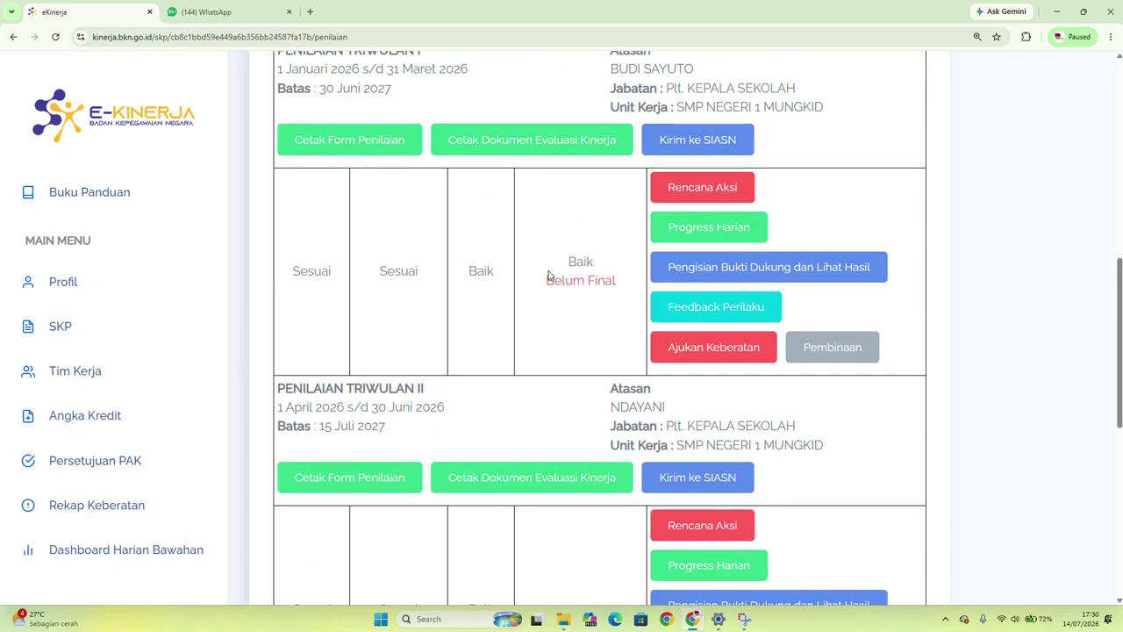
scroll(547, 276, up, 1)
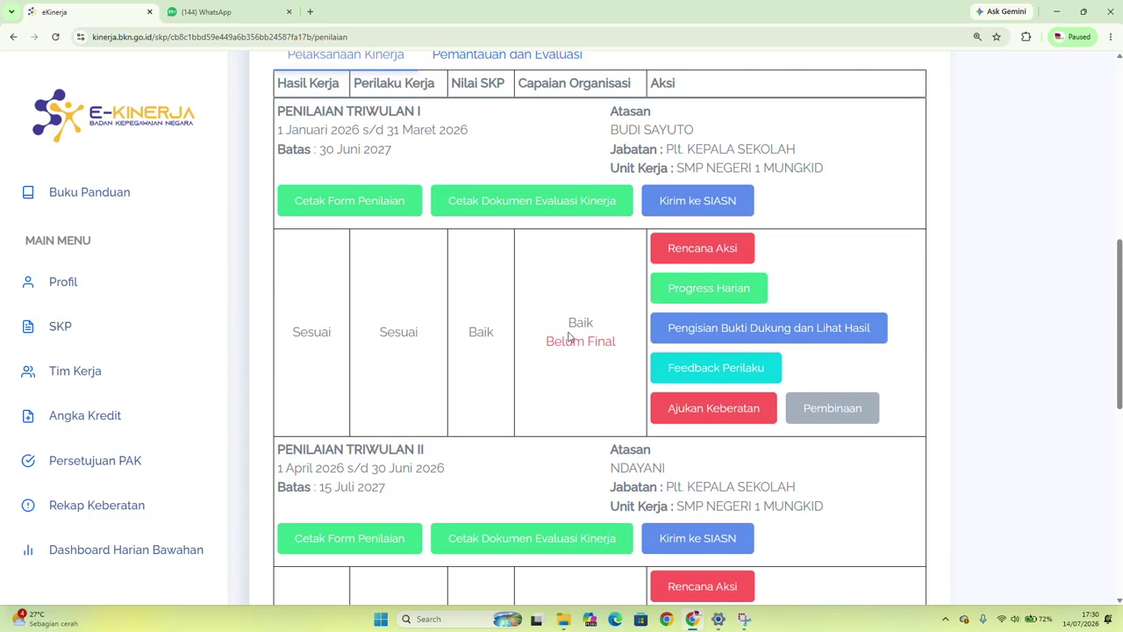
scroll(572, 336, down, 3)
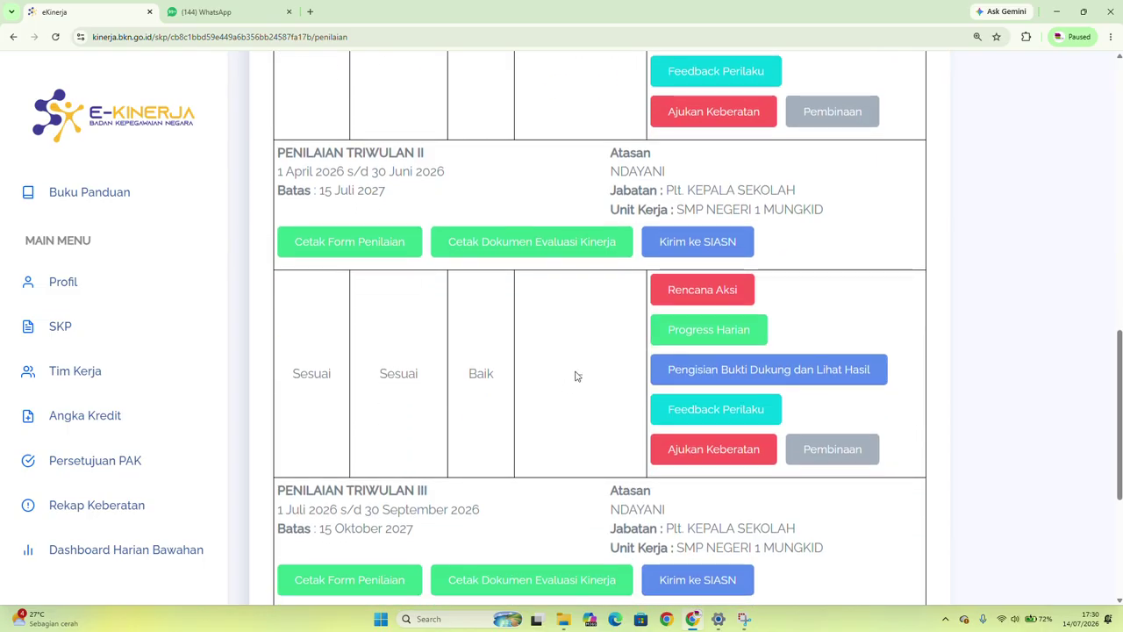
scroll(581, 346, up, 2)
drag(543, 235, 623, 245)
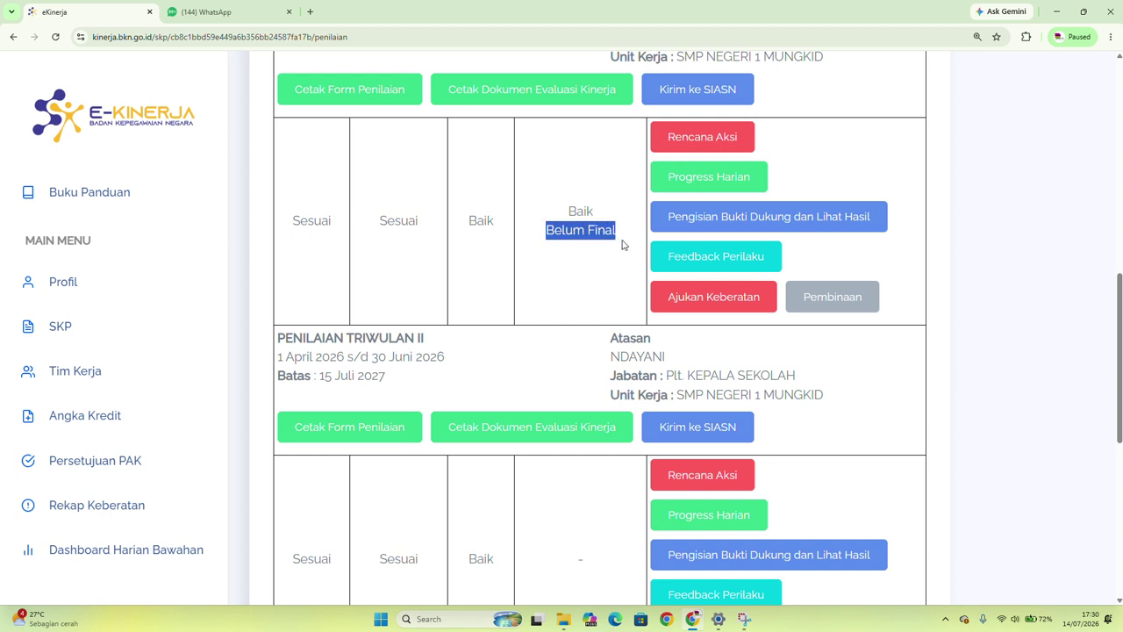
right_click(569, 542)
key(Escape)
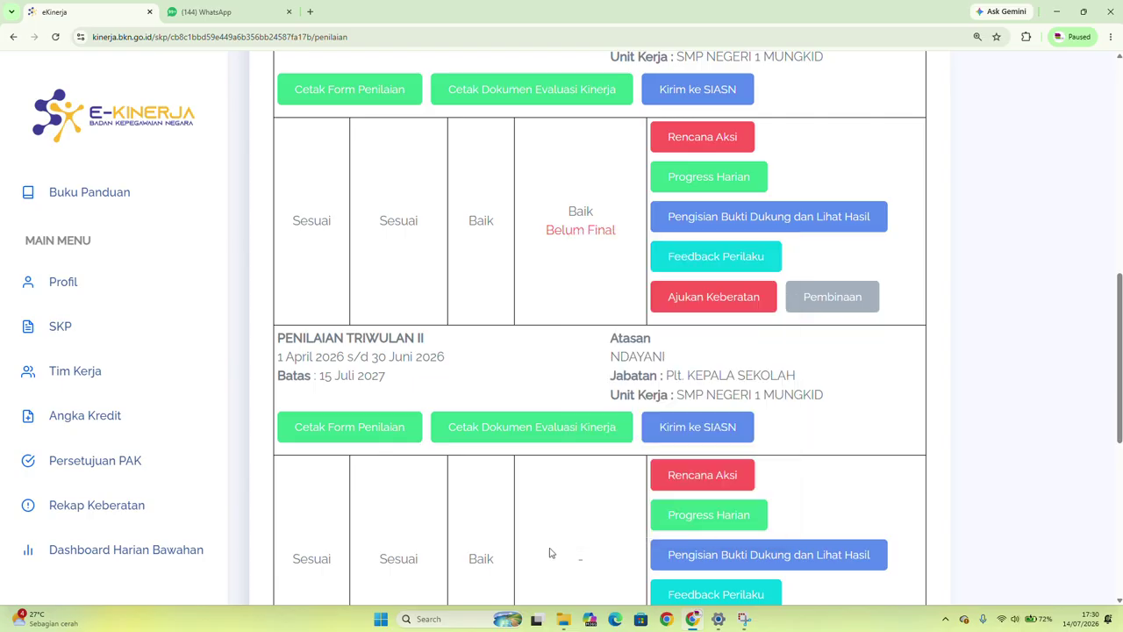
scroll(557, 549, down, 1)
scroll(576, 500, down, 2)
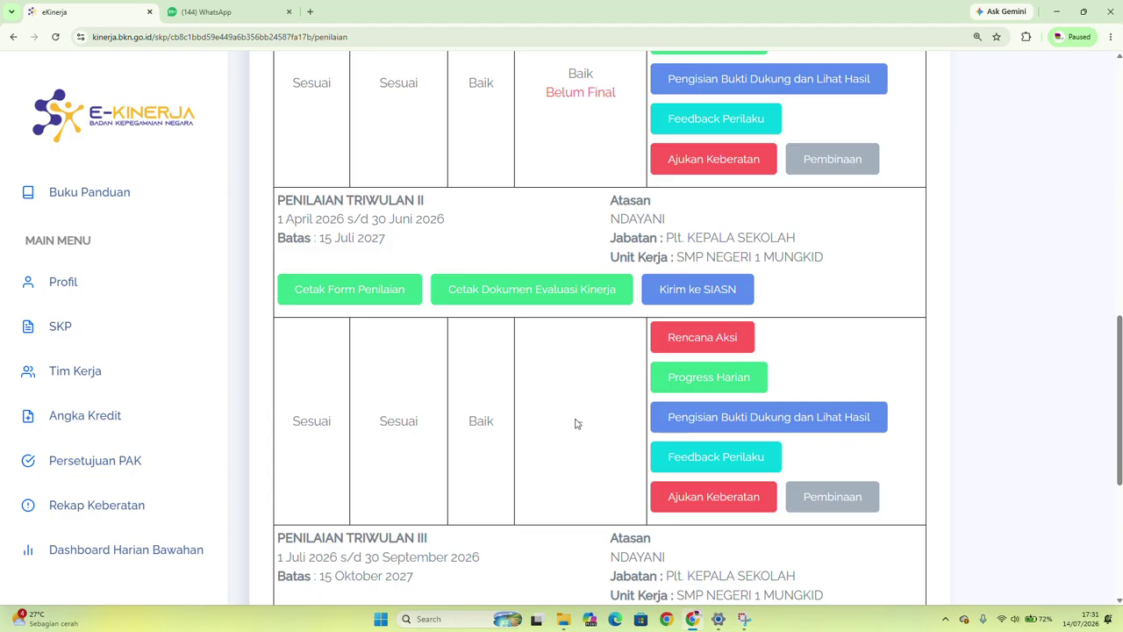
scroll(587, 421, up, 1)
scroll(597, 395, down, 1)
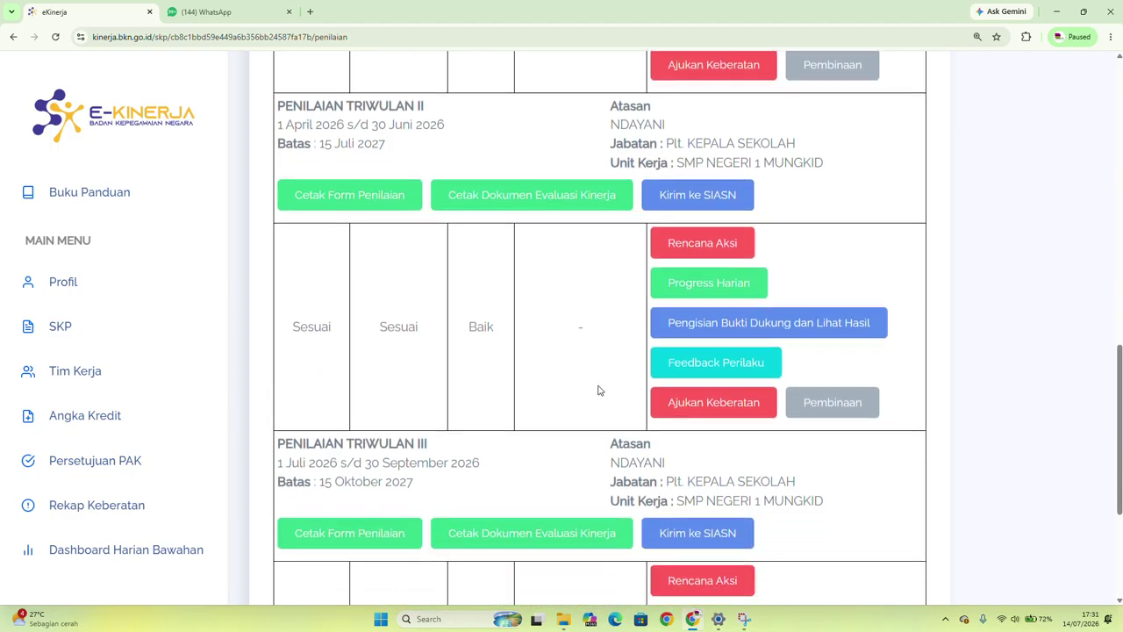
scroll(599, 391, up, 1)
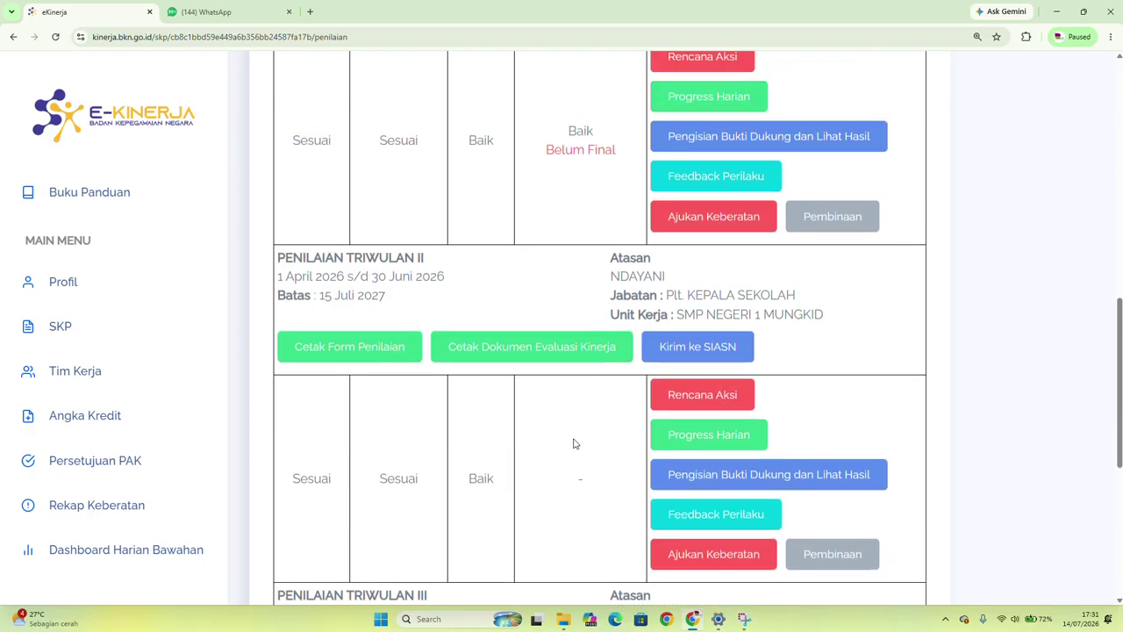